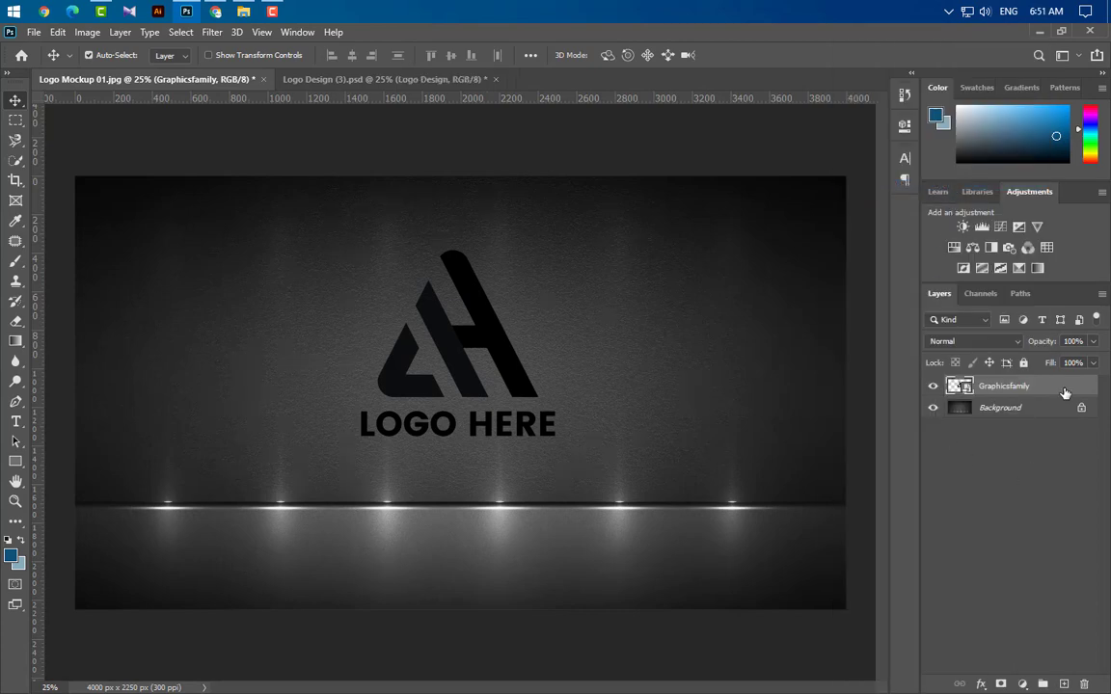
Step: Add a black (000000) Color Overlay to the Graphicsfamily layer and set the layer opacity to 50%
double_click(1065, 392)
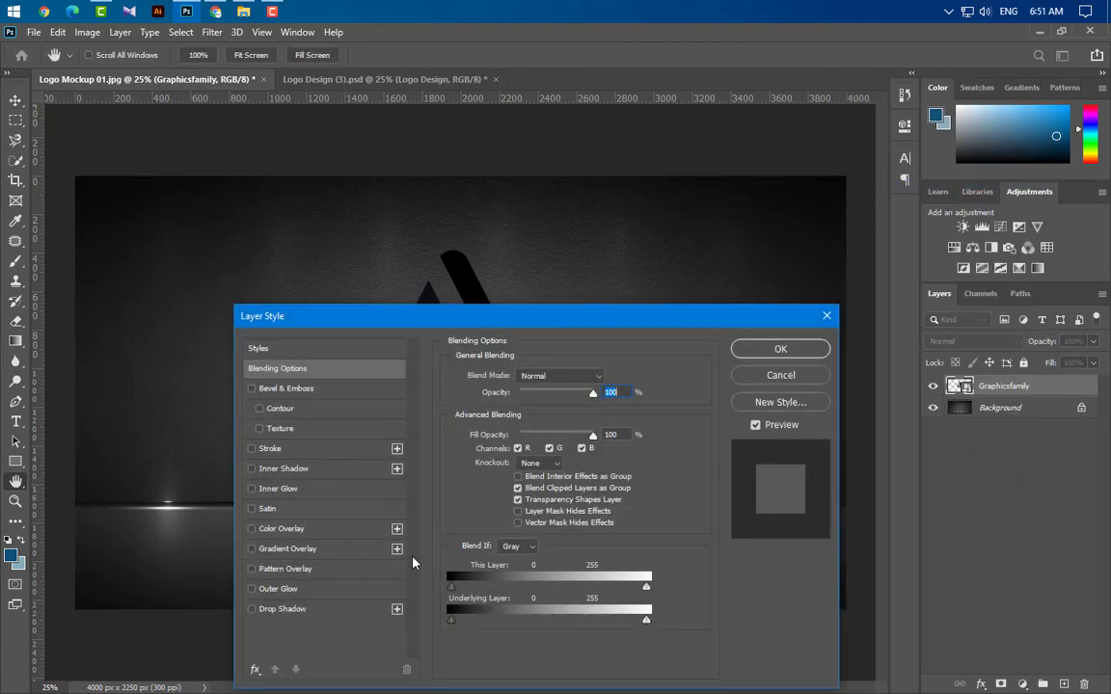
left_click(279, 529)
left_click(607, 384)
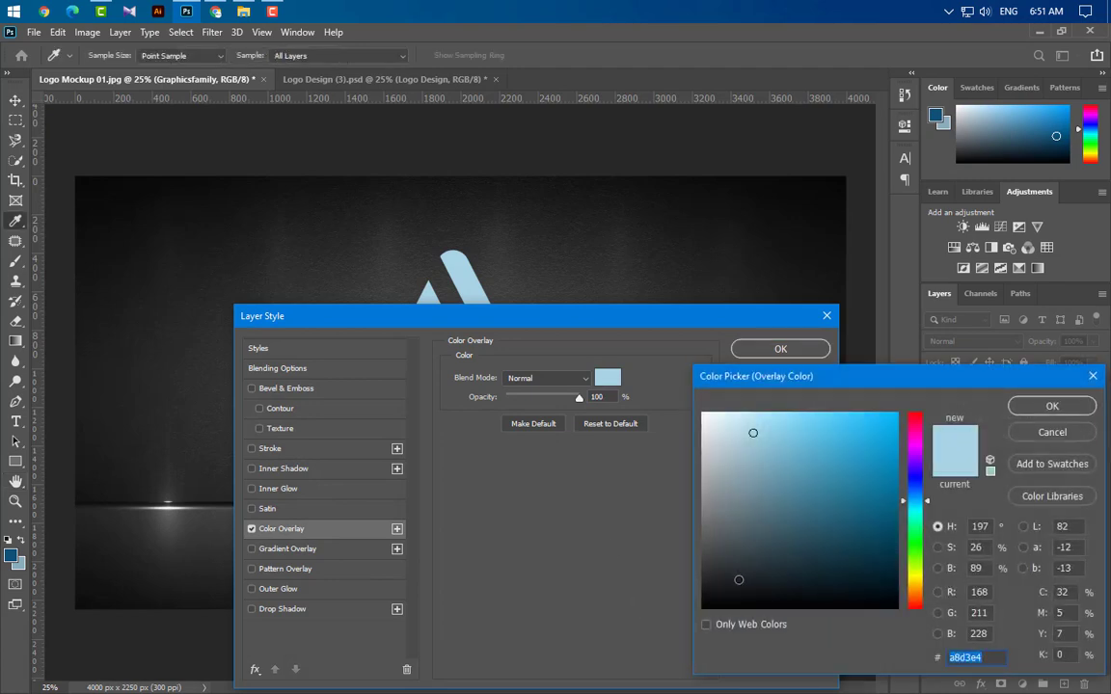
type("000000")
left_click(1053, 411)
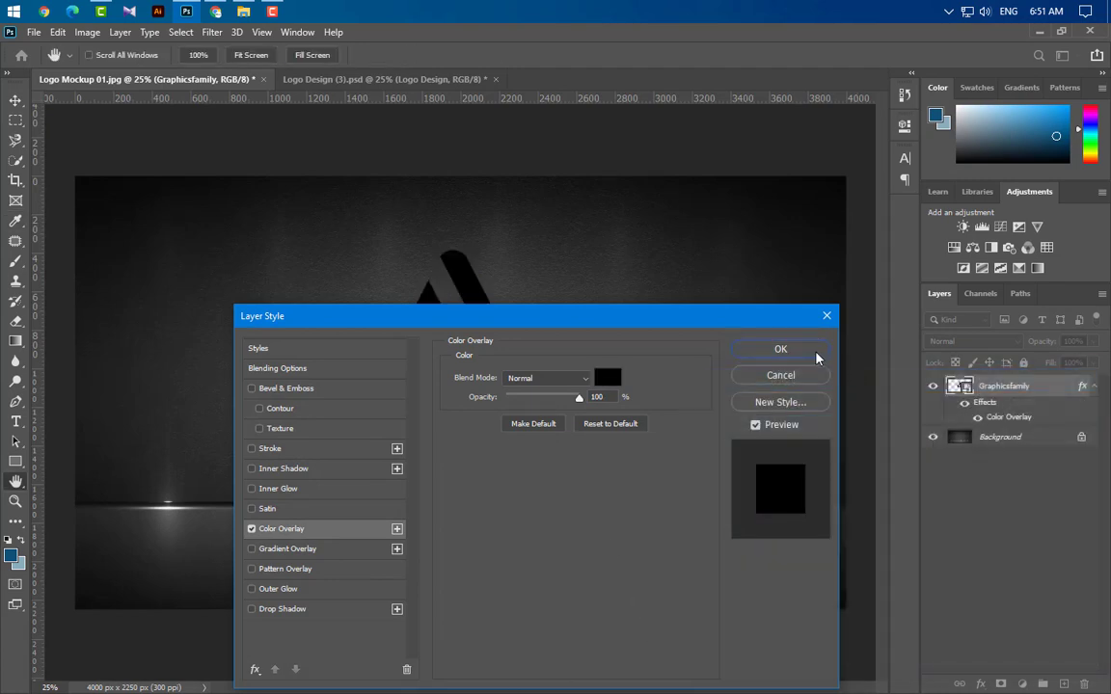
left_click(815, 353)
left_click(1061, 343)
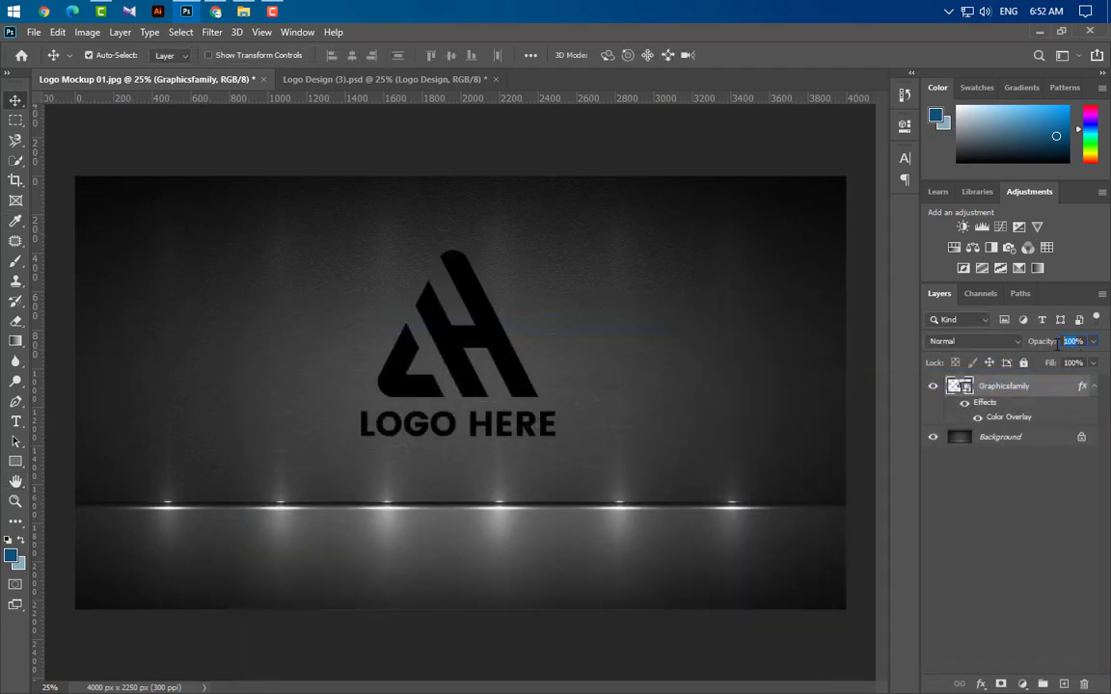
type("50")
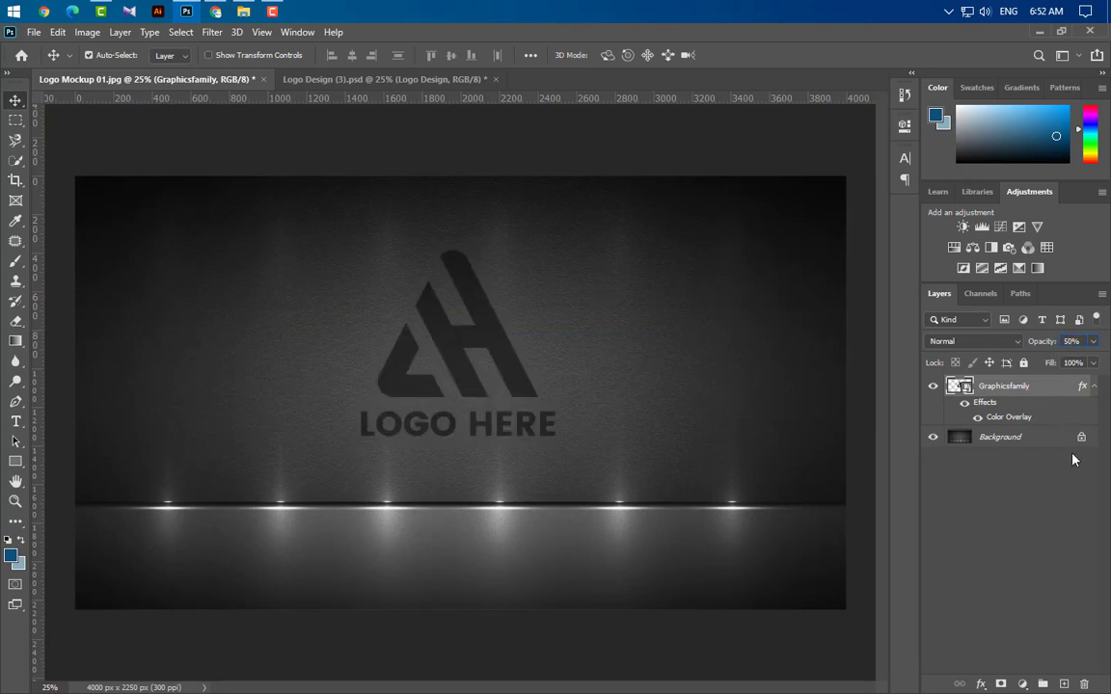
Step: Apply a Gaussian Blur with a 20-pixel radius to the Graphicsfamily layer
left_click(213, 31)
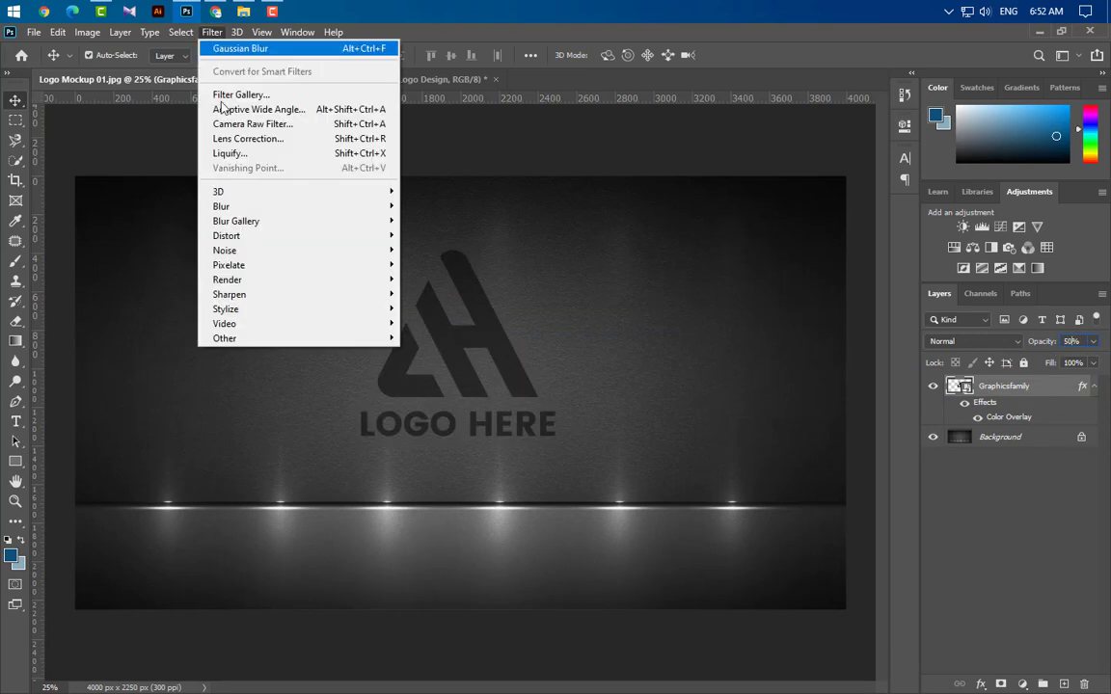
mouse_move(222, 205)
left_click(441, 265)
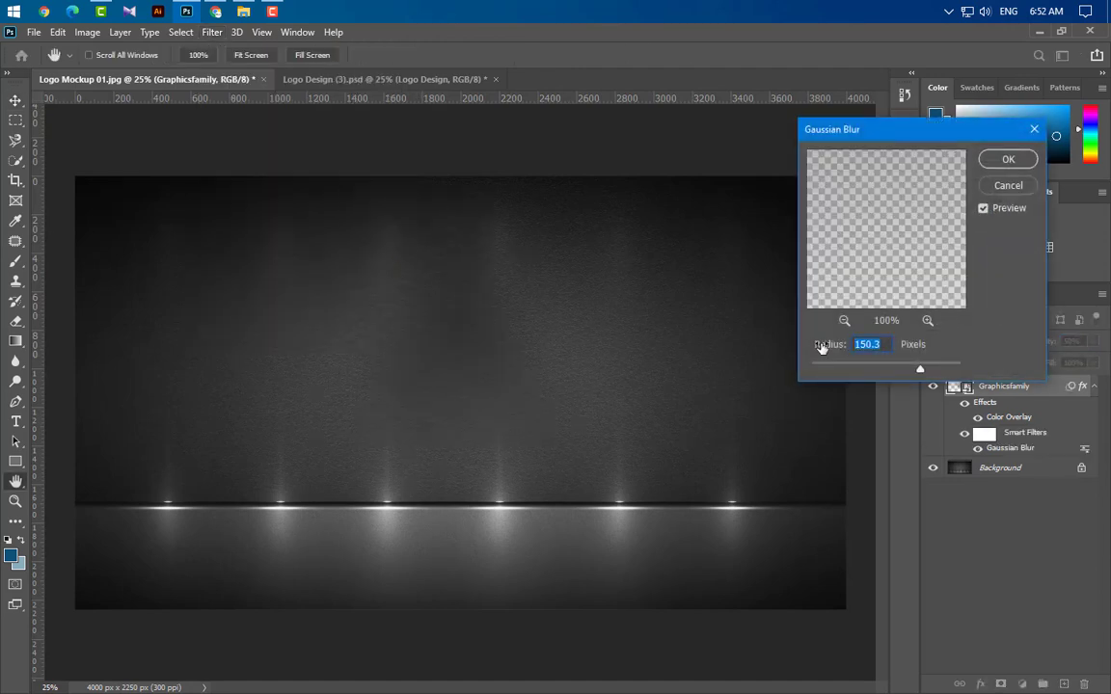
type("20")
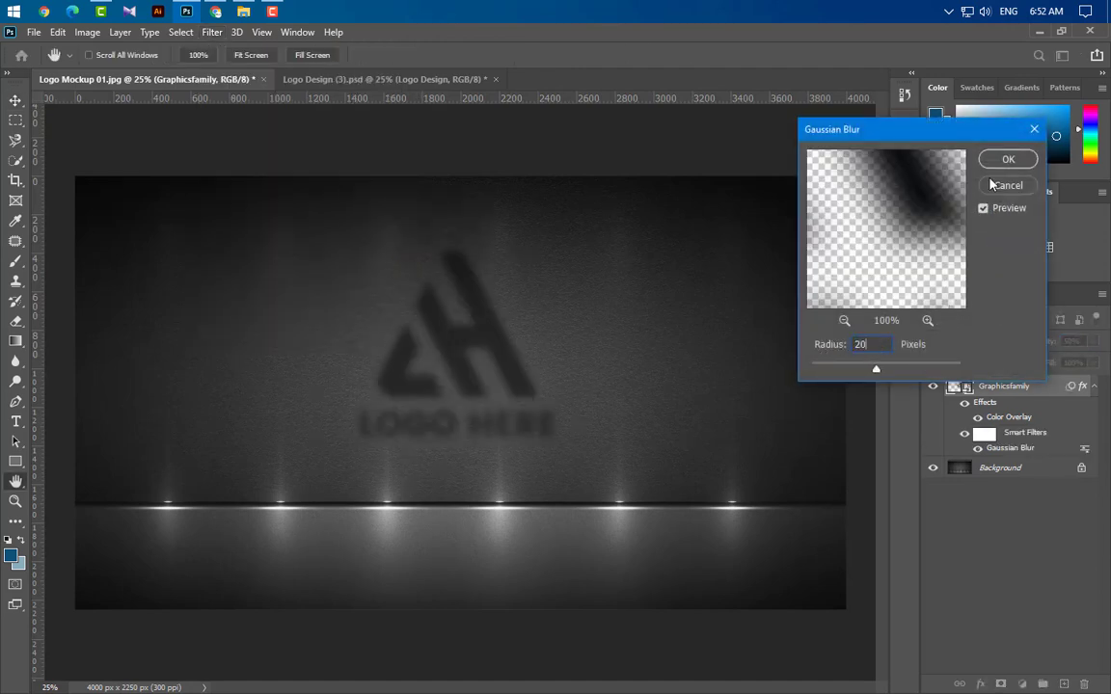
left_click(1007, 159)
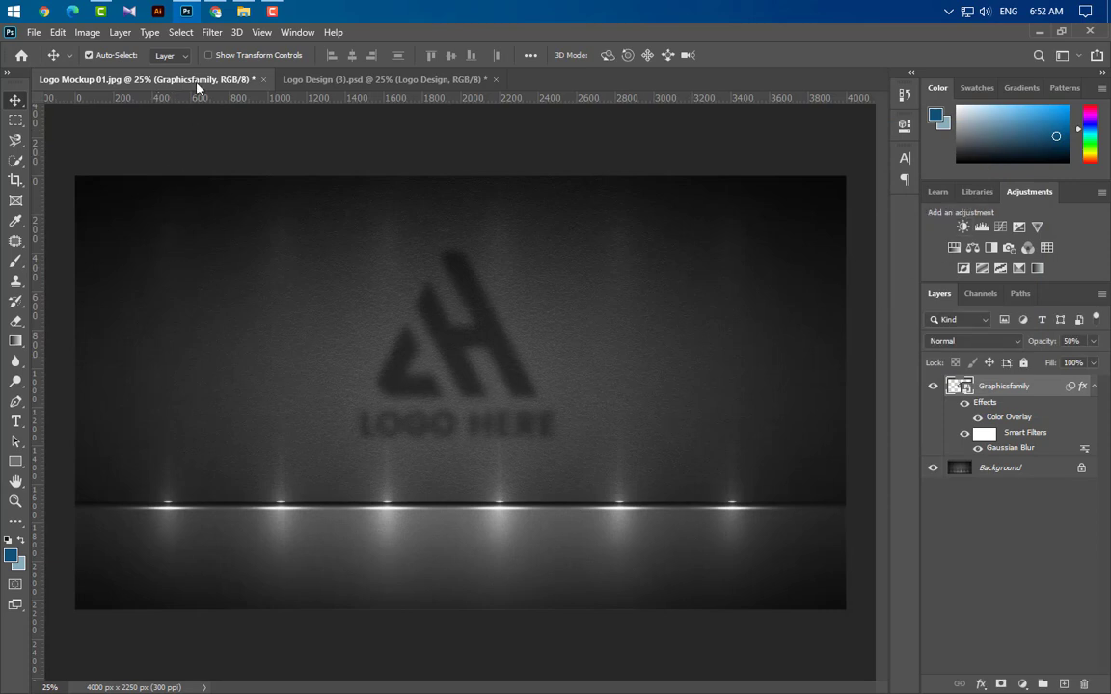
Step: Apply a Motion Blur to the Graphicsfamily layer at a 90° angle with a distance of 200 pixels
left_click(211, 31)
mouse_move(251, 206)
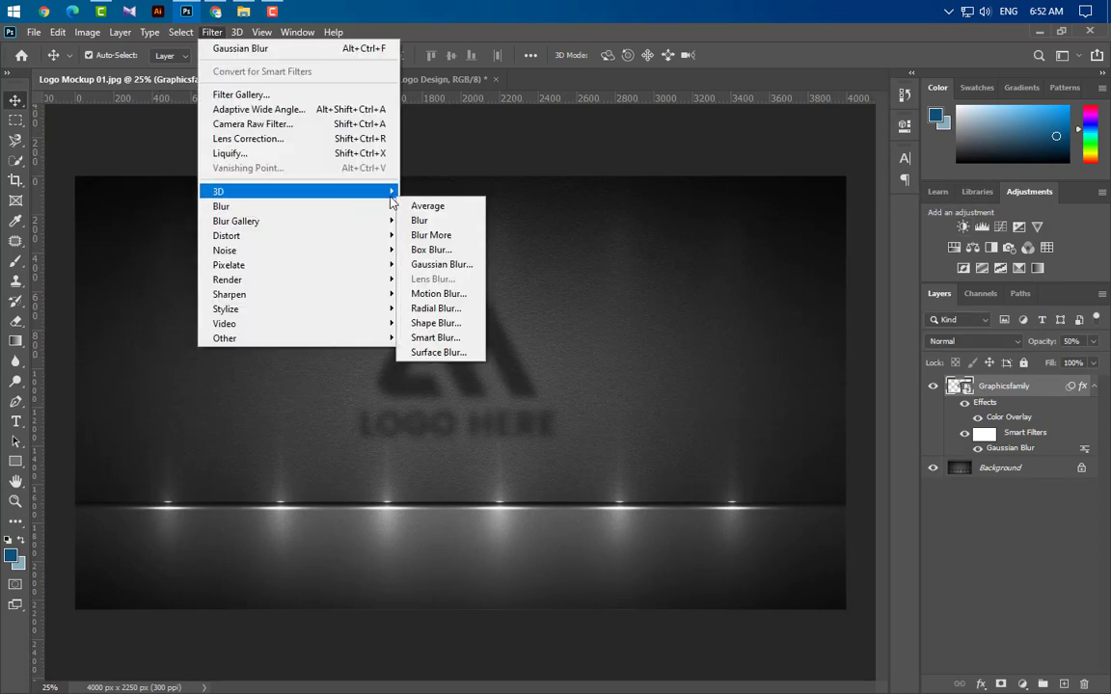
left_click(439, 294)
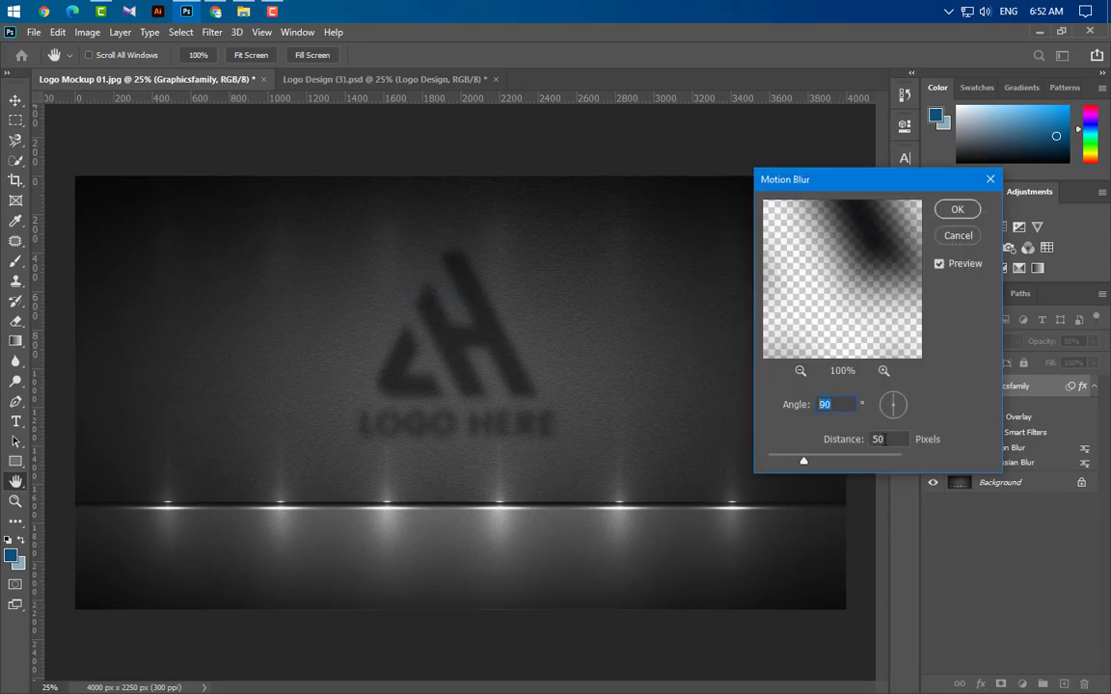
key("Tab")
type("200")
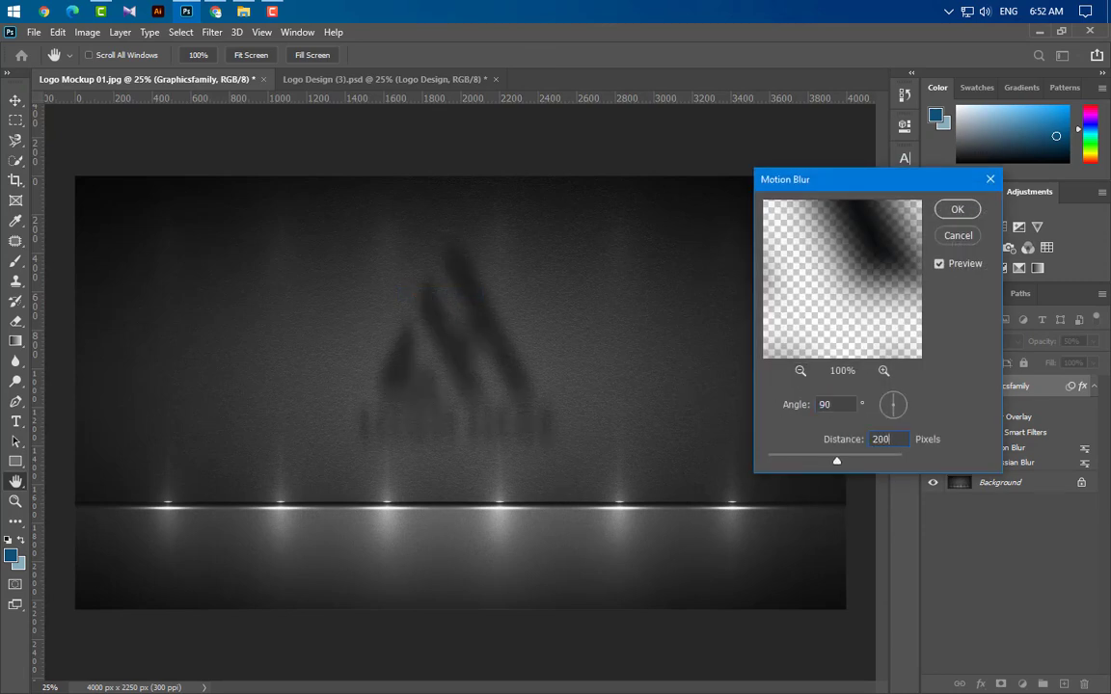
left_click(957, 209)
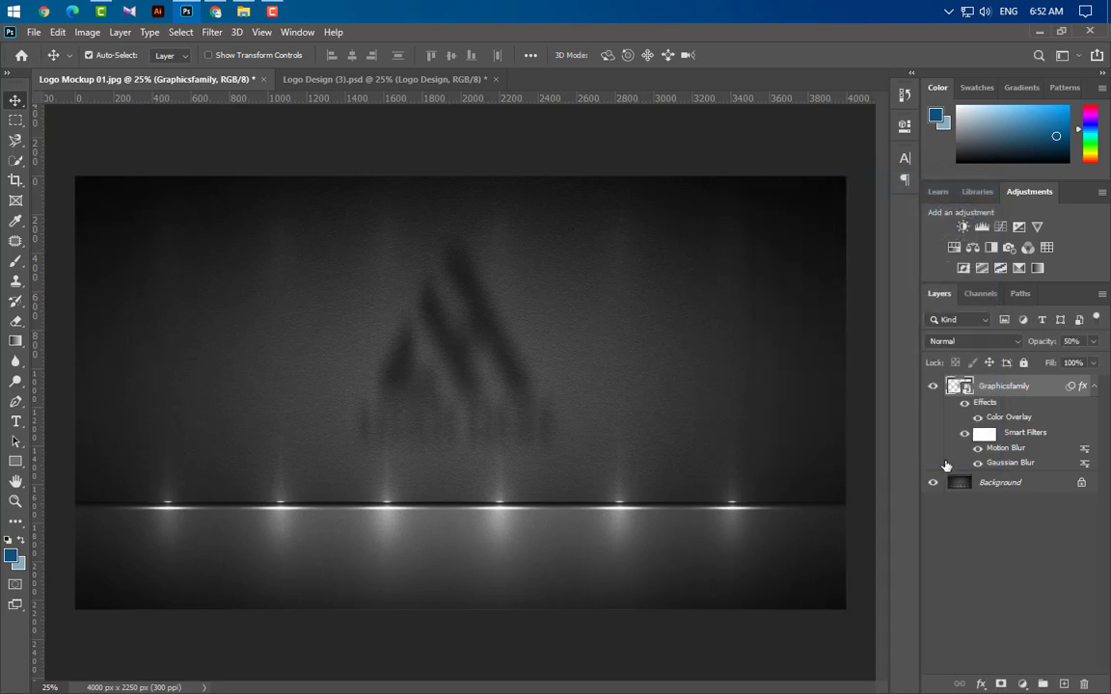
Step: Duplicate the Graphicsfamily layer and set the duplicate's opacity to 35%
left_click_drag(1054, 390, 1064, 684)
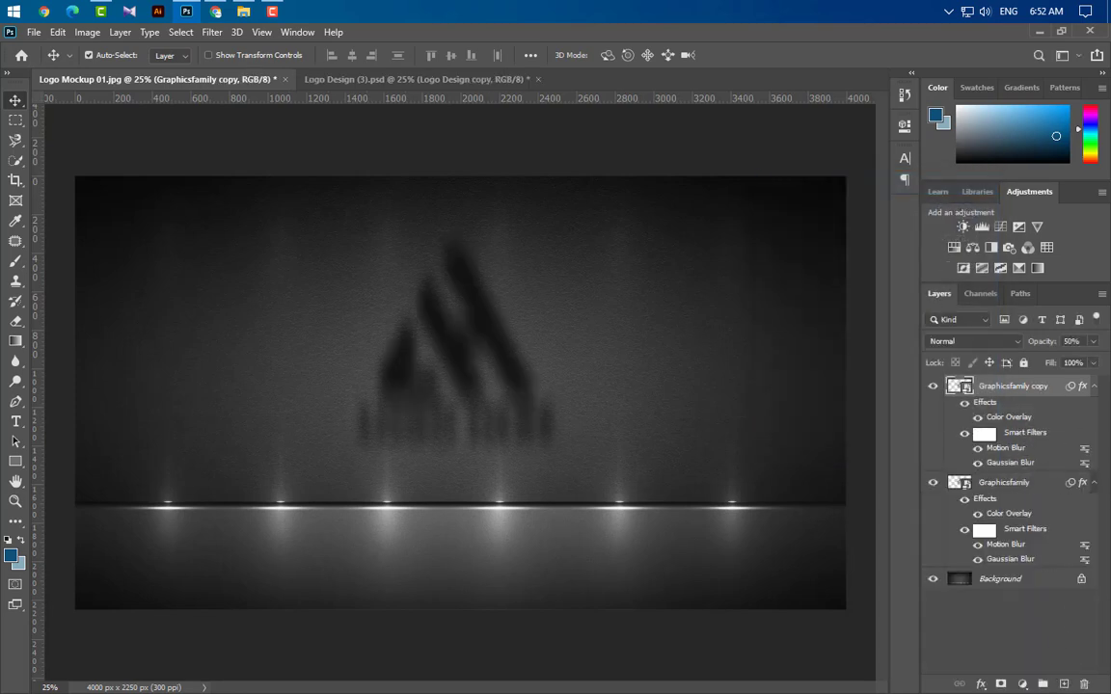
type("35")
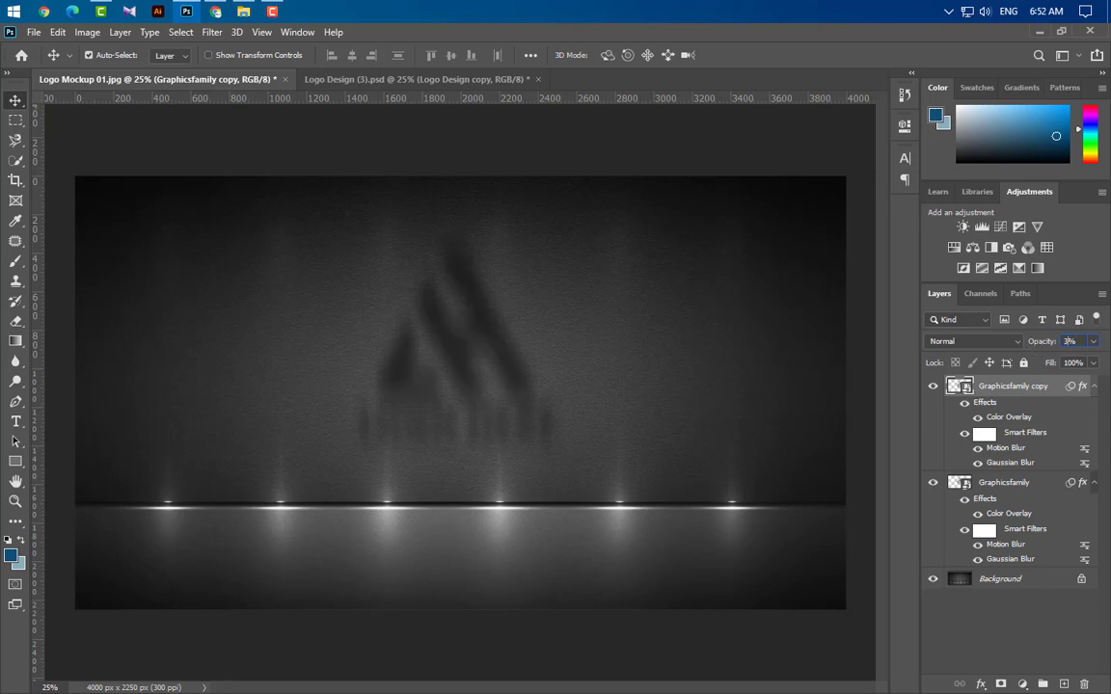
Step: Set the Gaussian Blur radius to 8 pixels and the Motion Blur distance to 50 pixels on the Graphicsfamily copy layer
double_click(1001, 467)
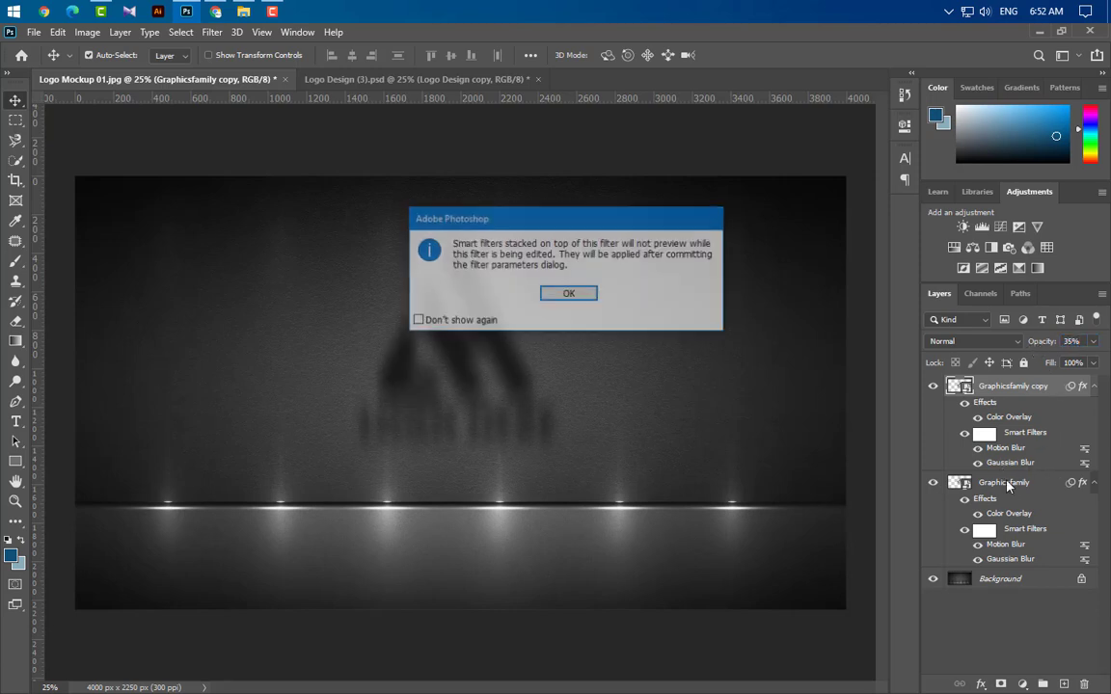
left_click(568, 293)
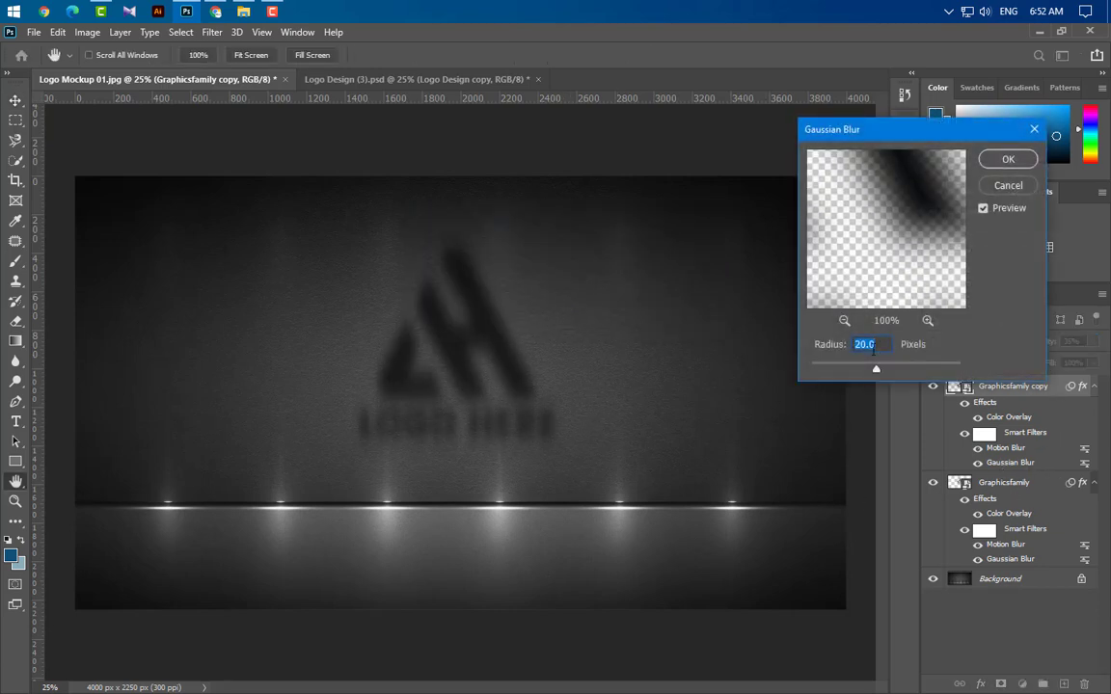
type("8")
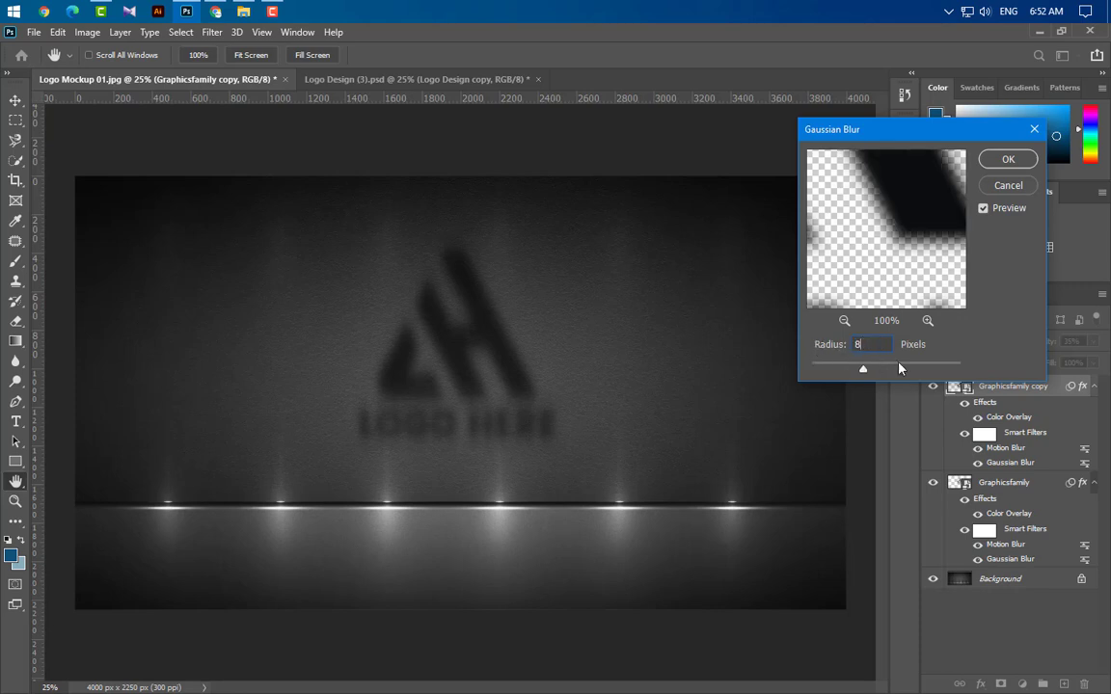
left_click(1007, 160)
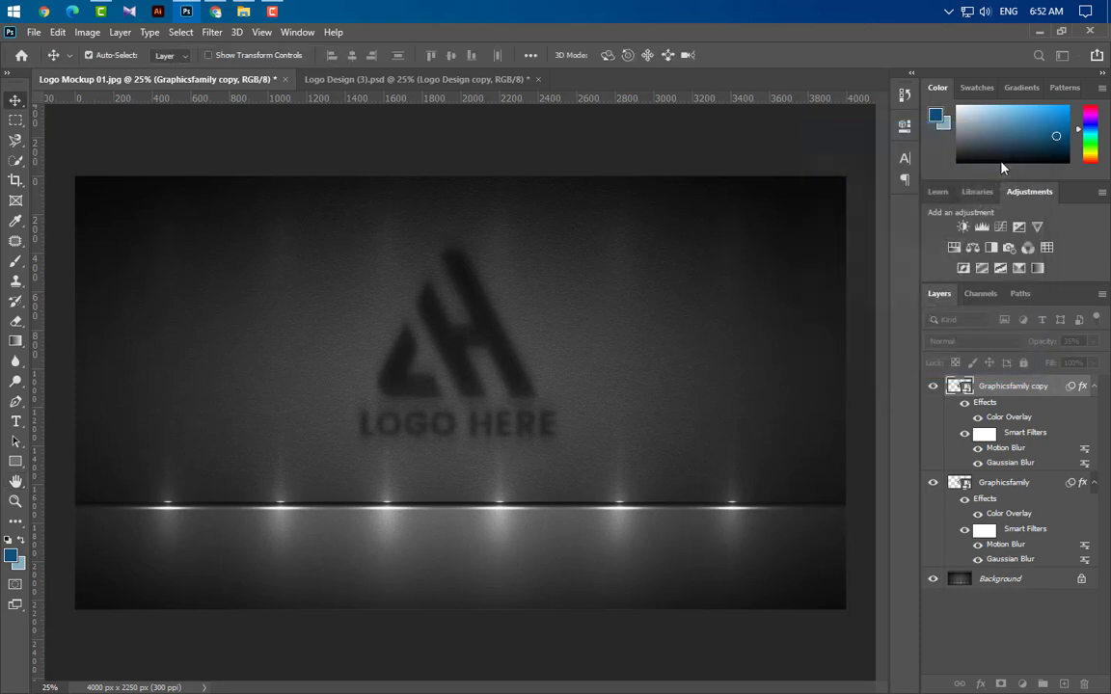
double_click(999, 445)
left_click_drag(894, 439, 853, 440)
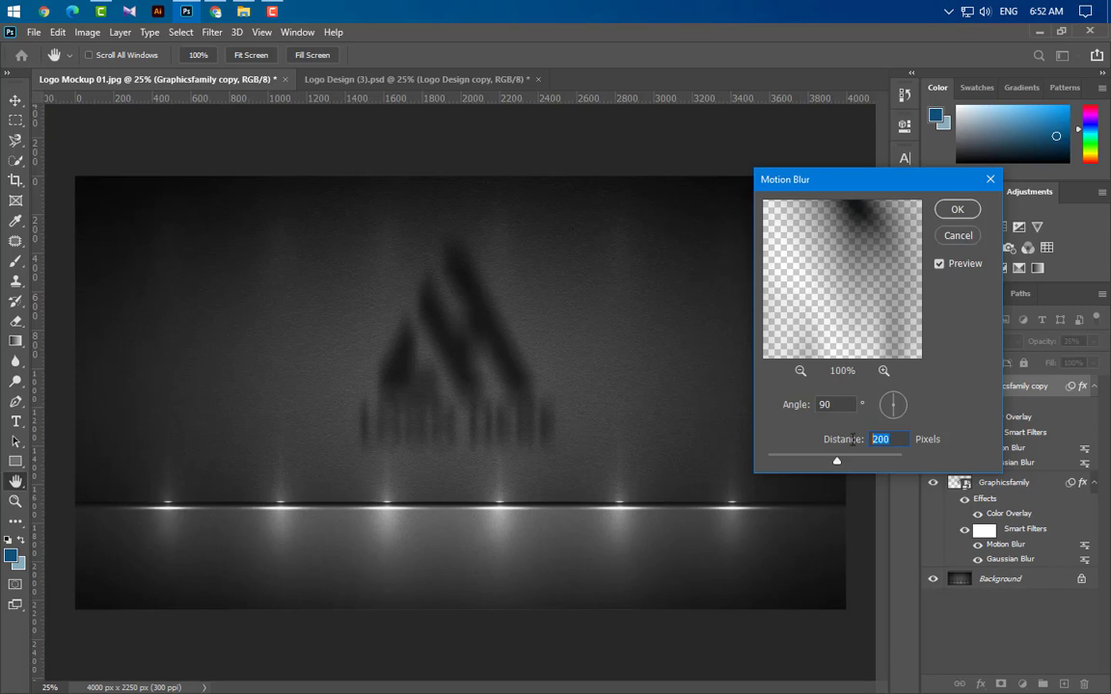
type("50")
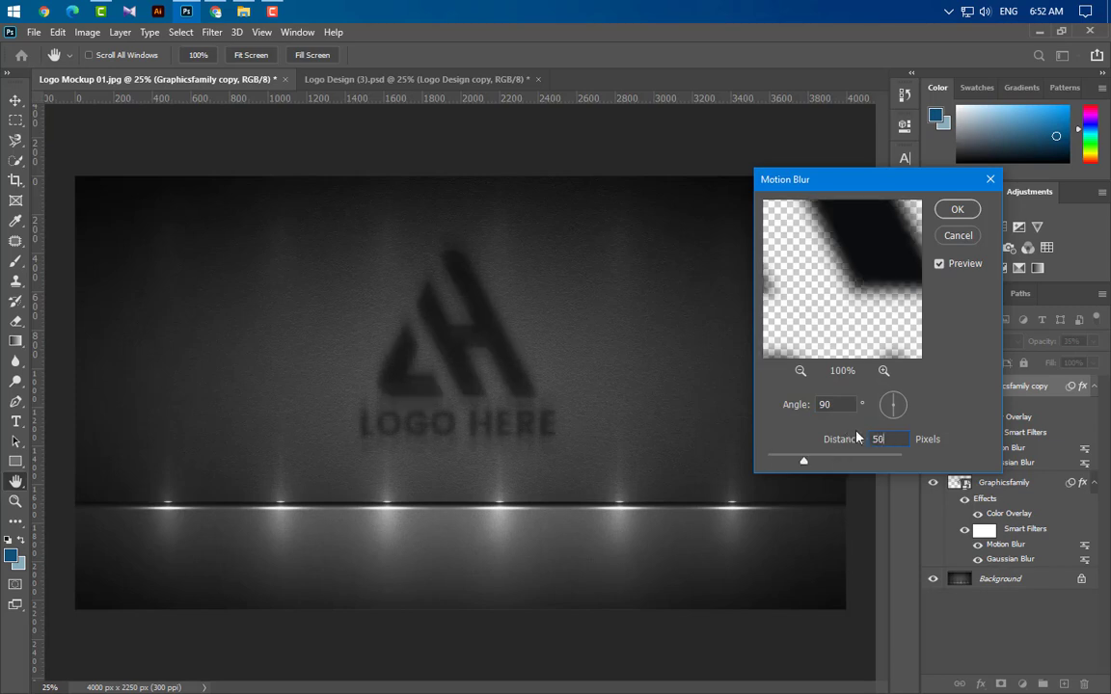
left_click(957, 210)
Step: Duplicate the Graphicsfamily copy layer, and group the Graphicsfamily and Graphicsfamily copy layers beneath the new duplicate
left_click_drag(1055, 395, 1061, 684)
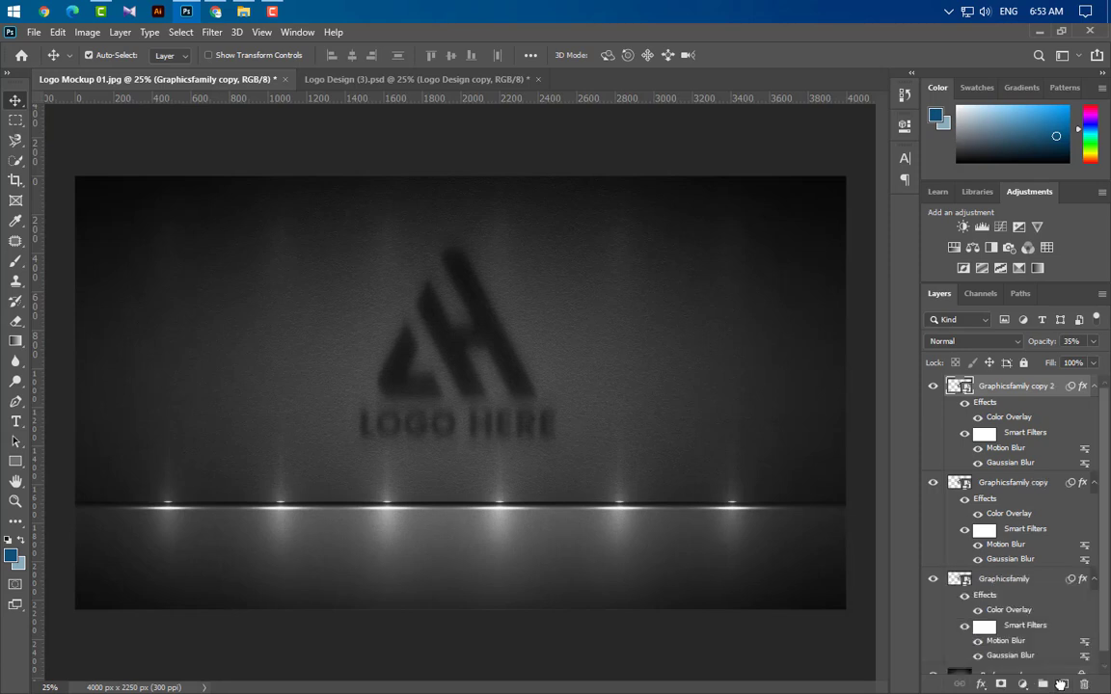
left_click(1093, 482)
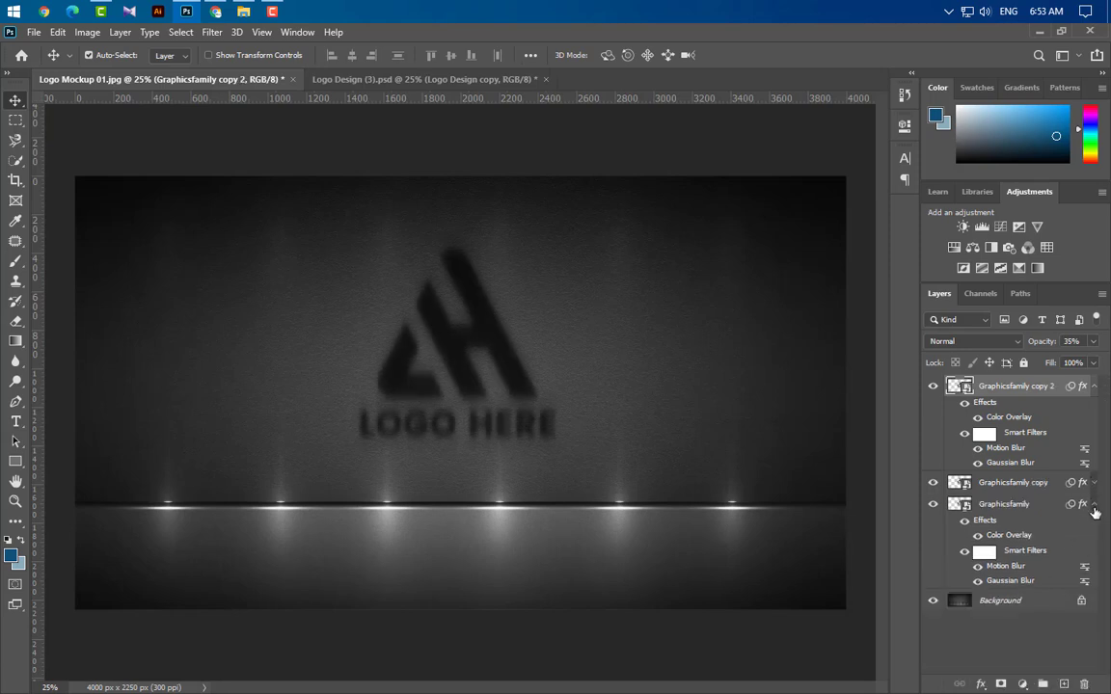
left_click(1093, 503)
left_click(1013, 482, "ctrl")
left_click(1008, 503, "ctrl")
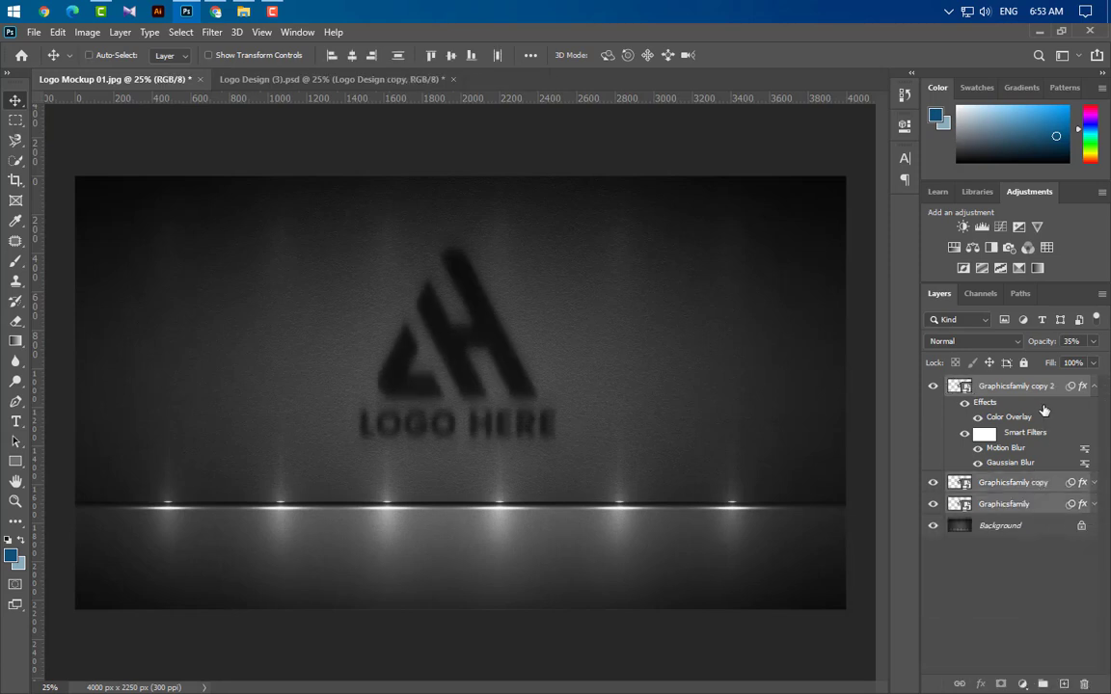
key("ctrl+g")
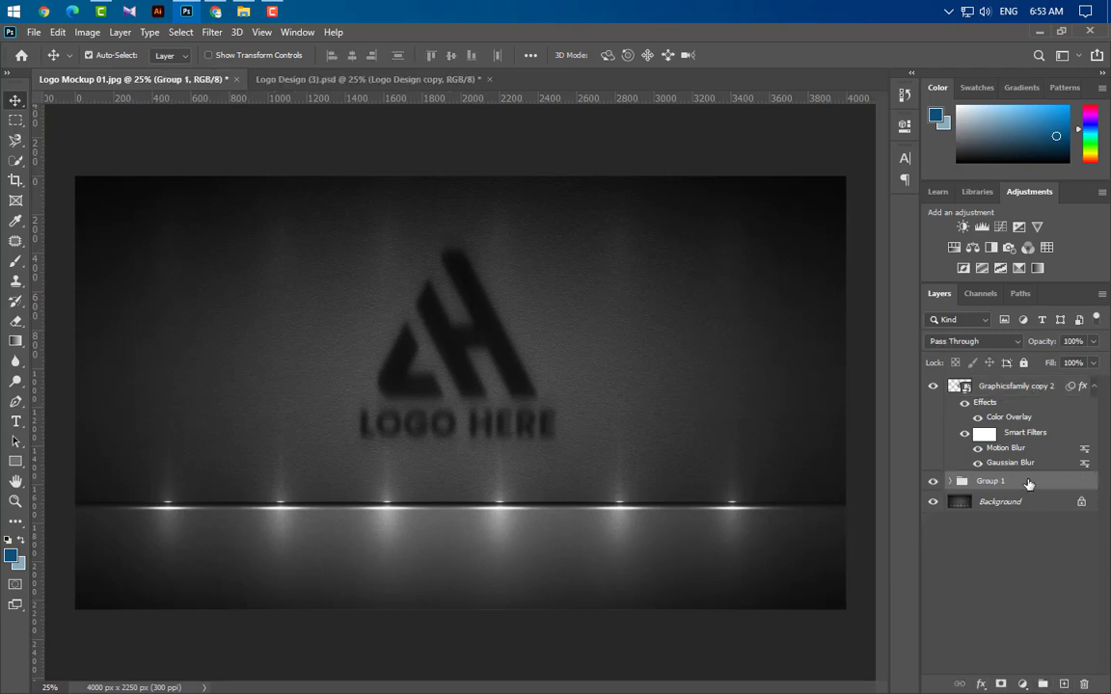
Step: Delete the Motion Blur smart filter from the Graphicsfamily copy 2 layer
left_click(1029, 387)
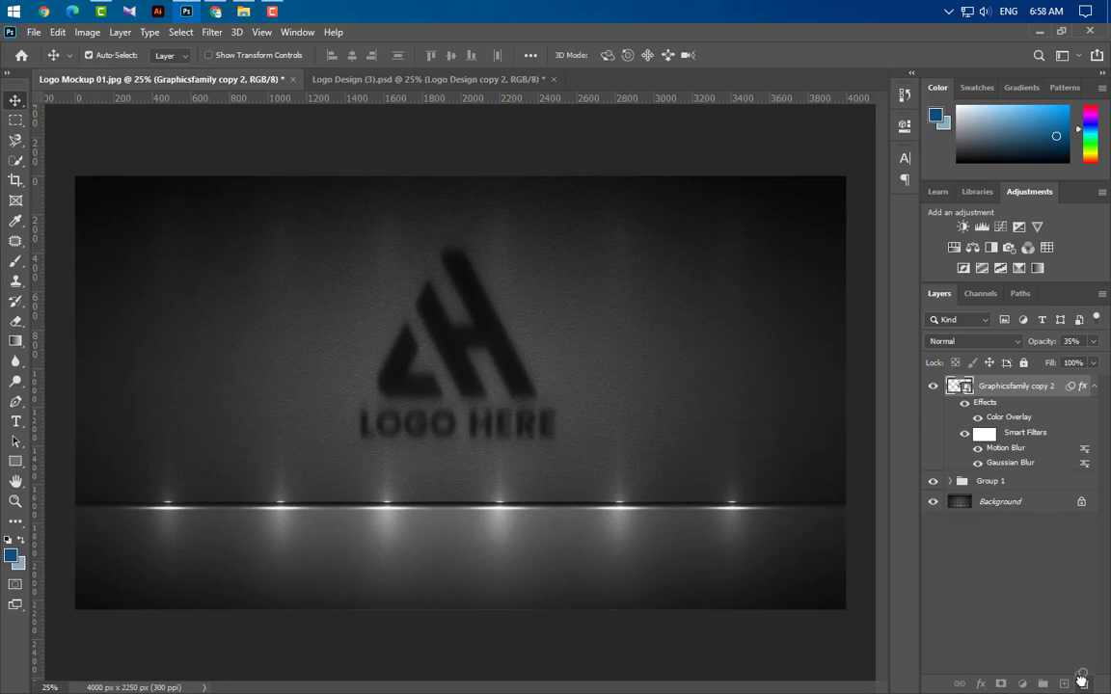
left_click_drag(1081, 681, 1083, 683)
Step: Give Graphicsfamily copy 2 a Drop Shadow with 50% opacity, 0 px distance and 20 px size, and set the layer opacity to 50%
double_click(1009, 417)
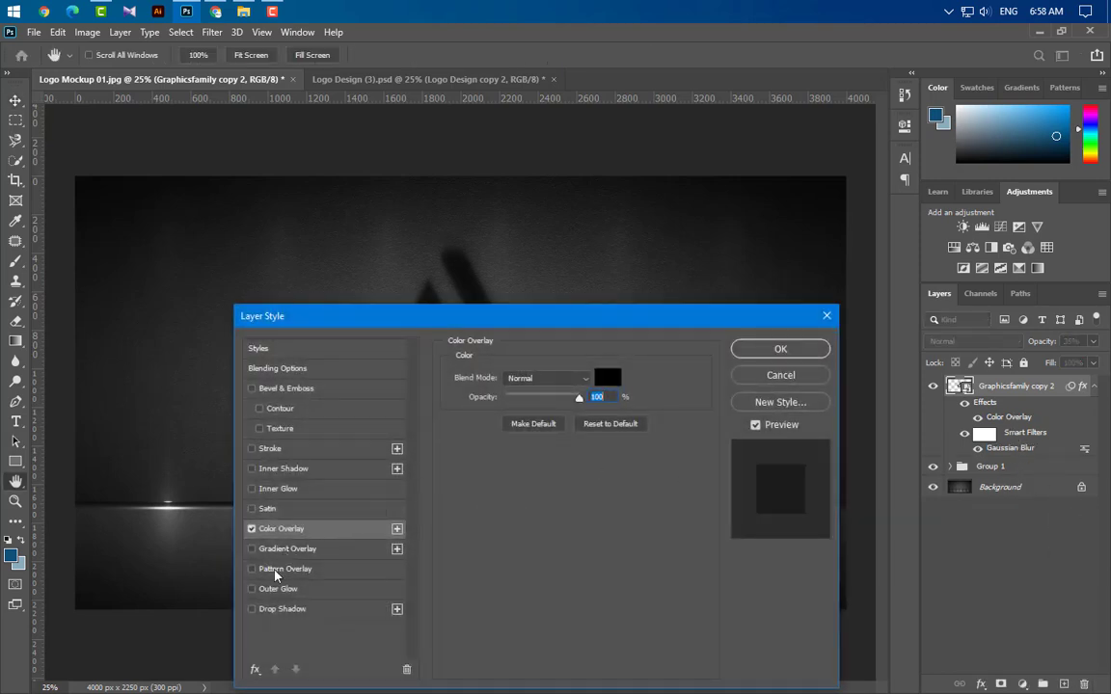
left_click(327, 609)
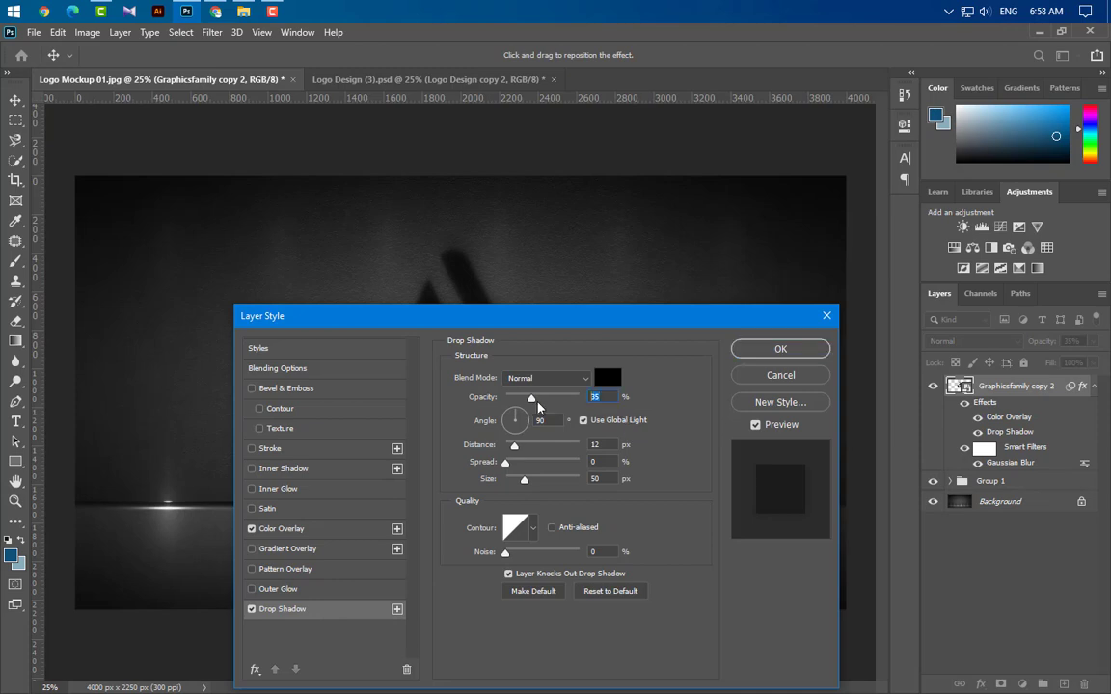
type("50")
key("Tab")
key("Tab")
type("0")
left_click(593, 479)
double_click(593, 480)
type("20")
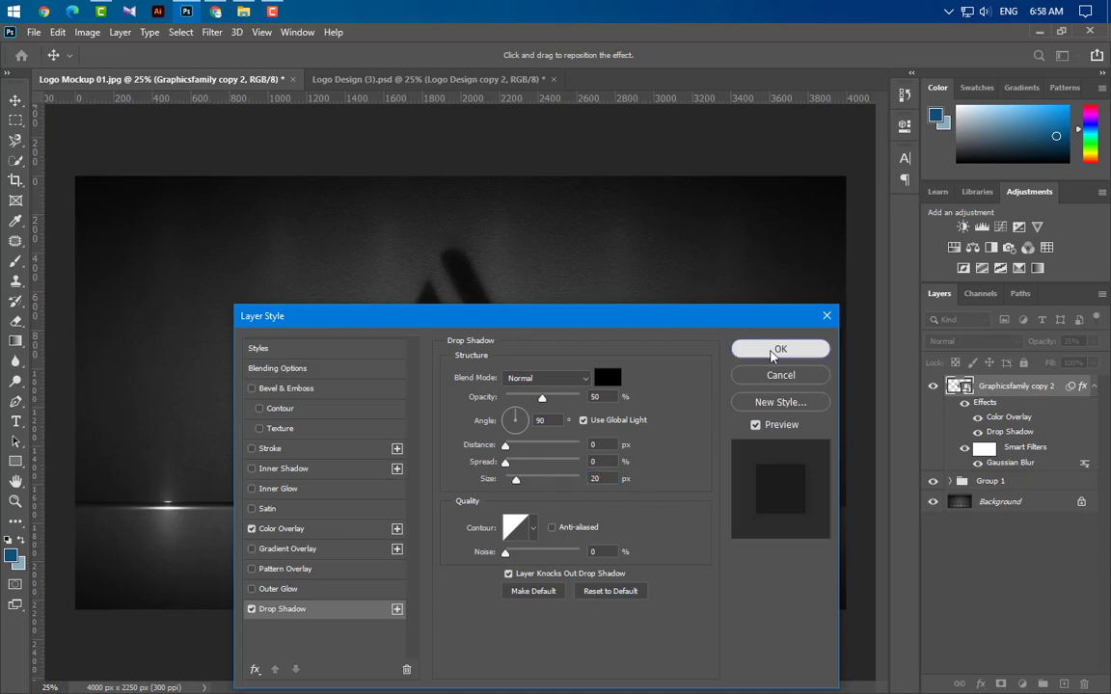
left_click(773, 352)
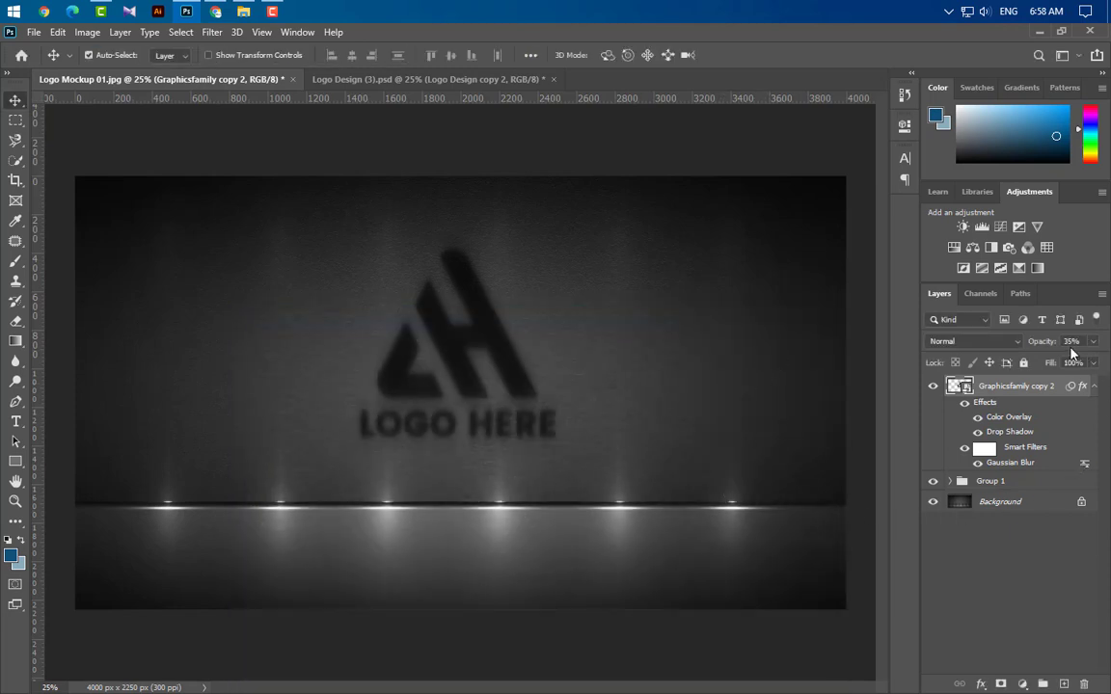
type("50")
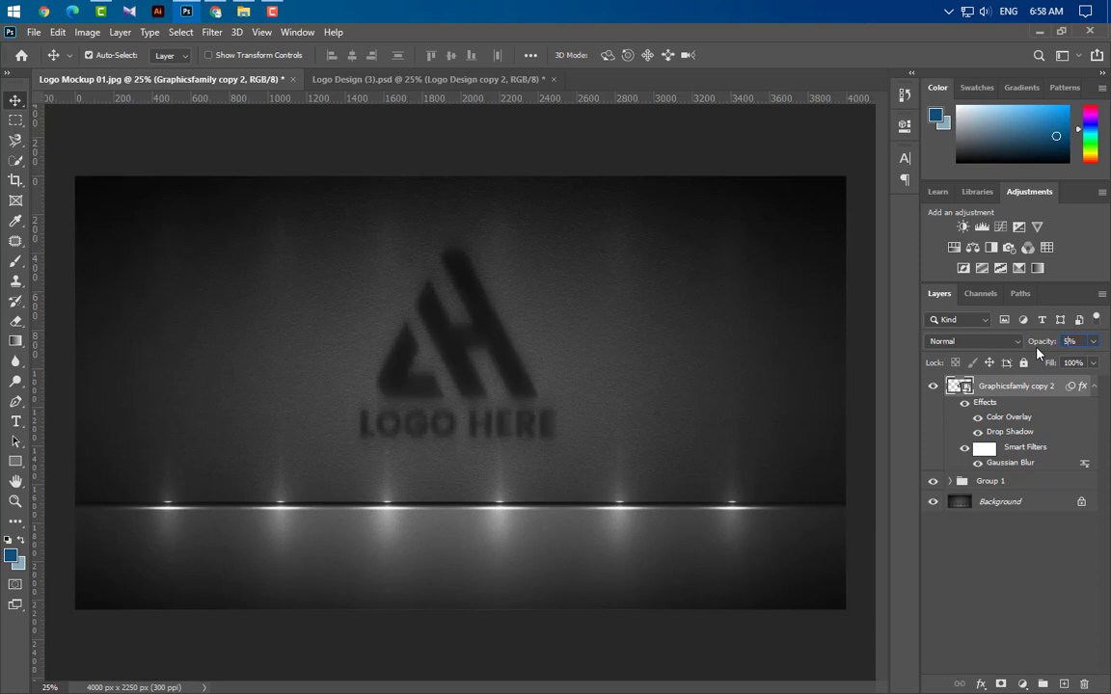
Step: Duplicate the Graphicsfamily copy 2 layer and set the duplicate's Drop Shadow opacity to 30%
left_click(1094, 385)
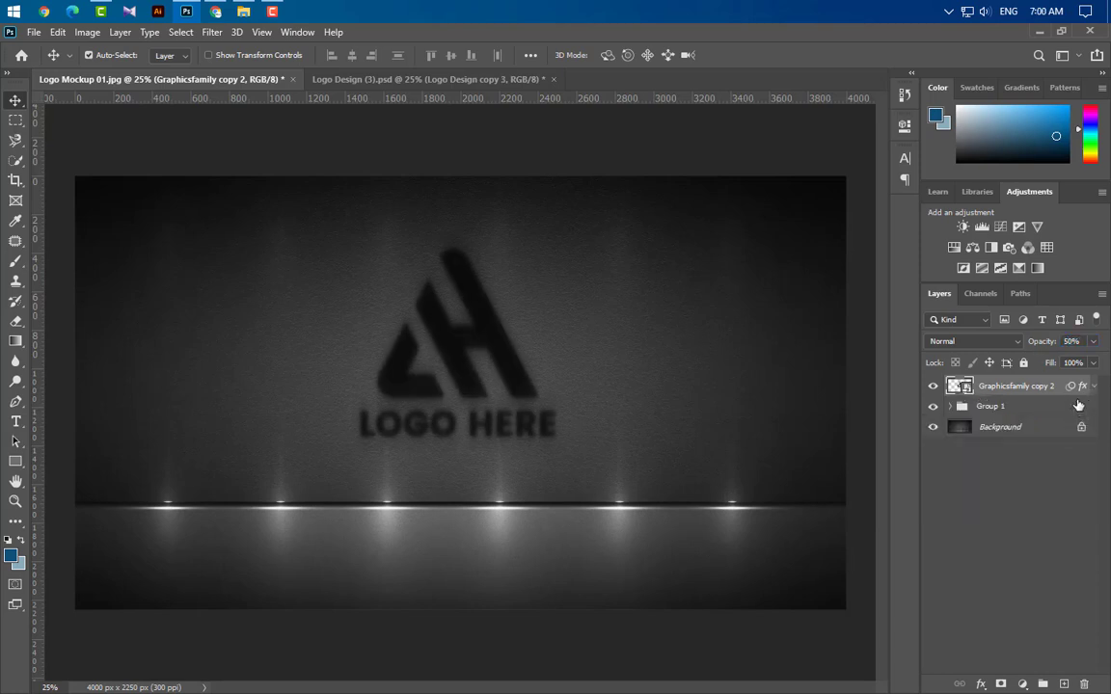
left_click_drag(1062, 388, 1043, 684)
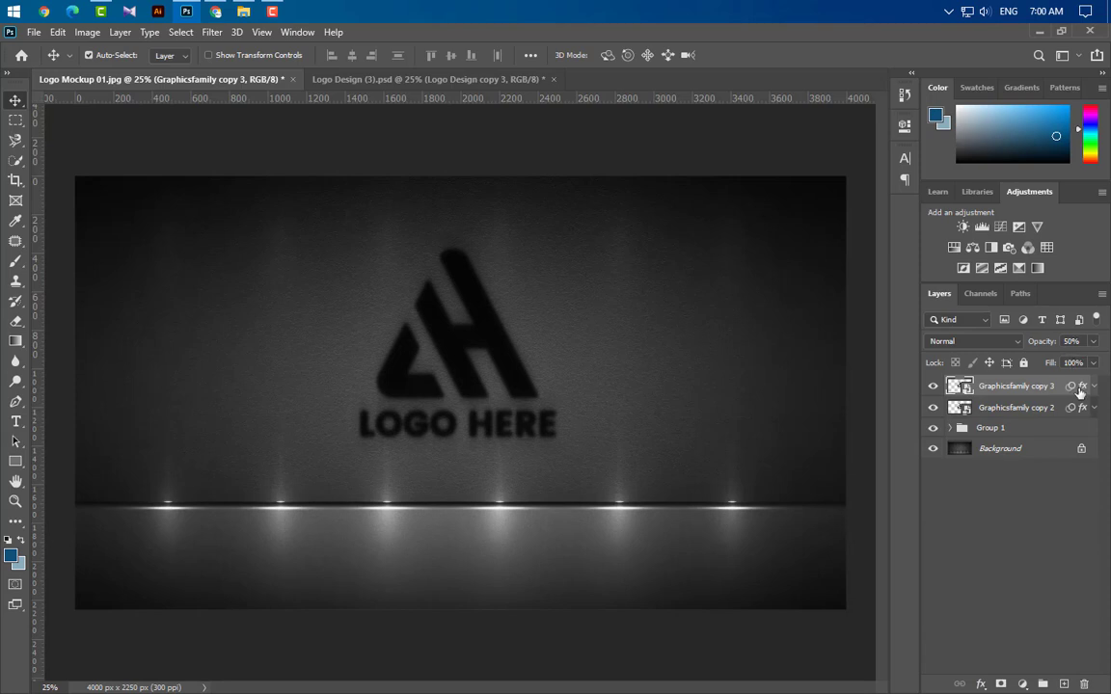
left_click(1094, 386)
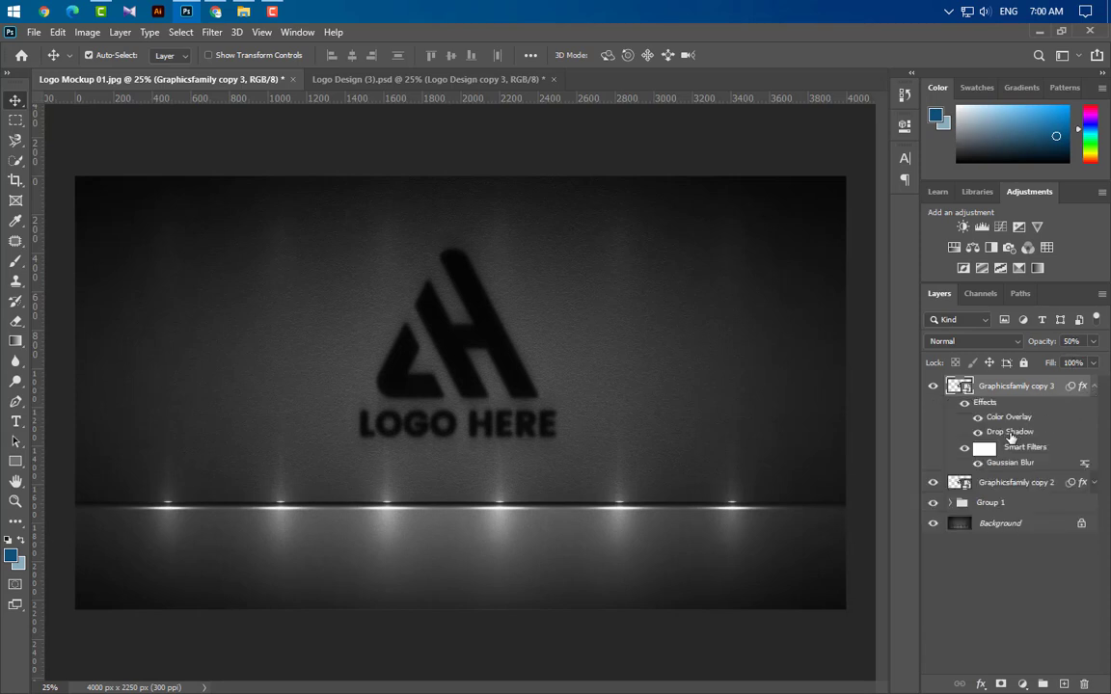
double_click(1009, 431)
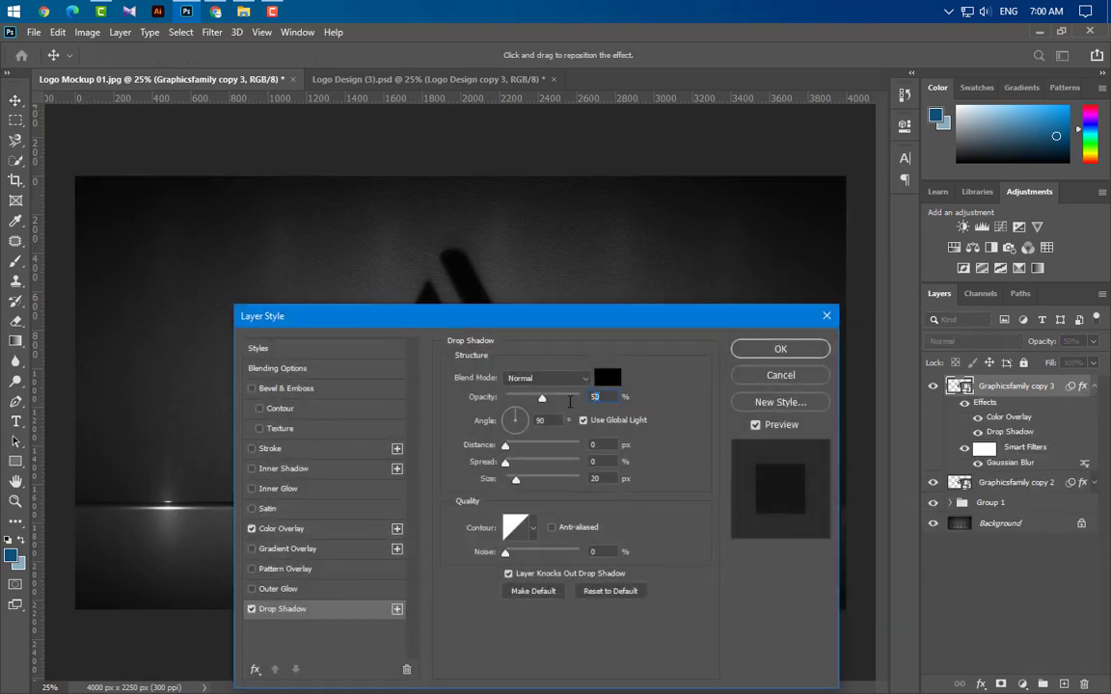
type("30")
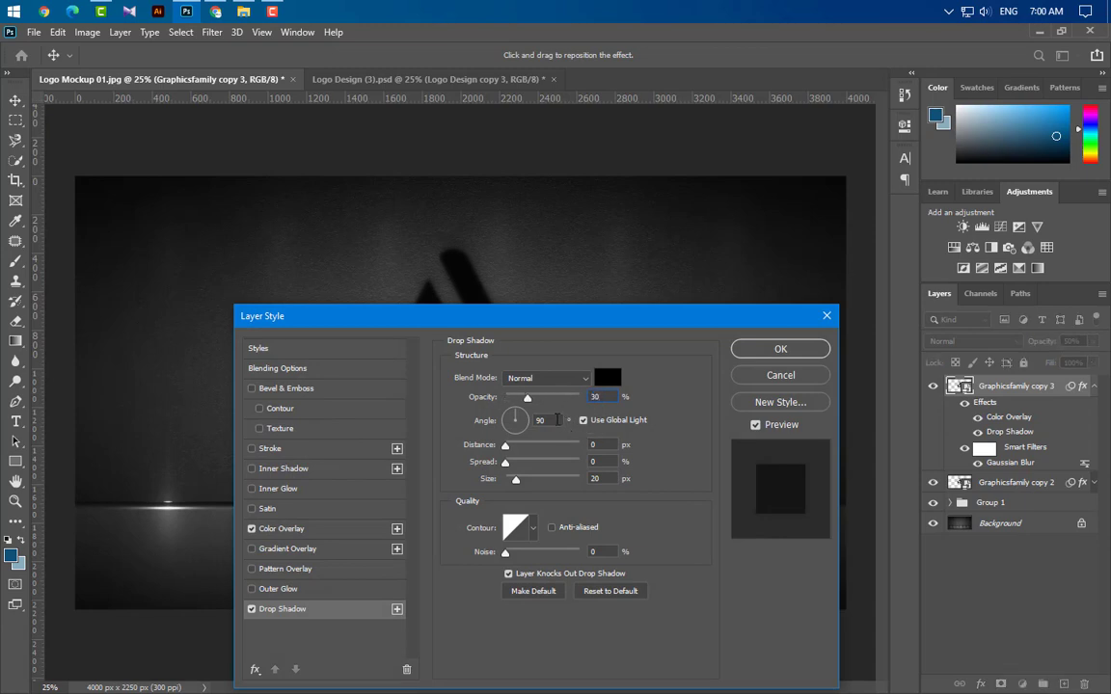
key("Tab")
key("Tab")
type("30")
key("Tab")
key("Tab")
left_click(780, 349)
scroll(439, 243, "up", 3)
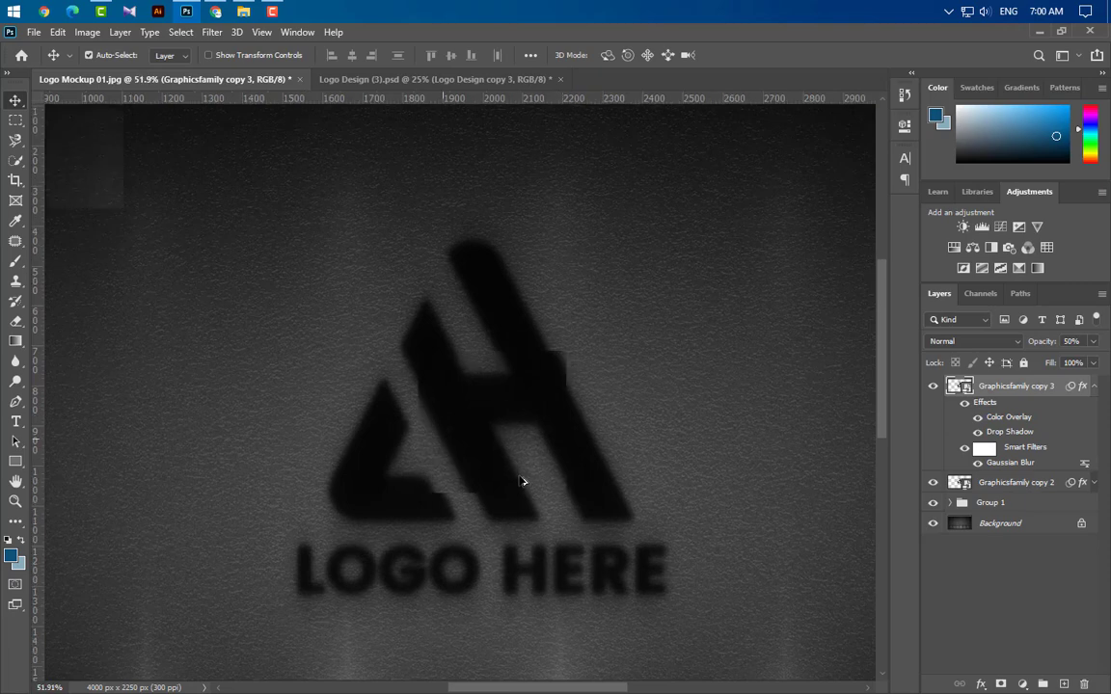
scroll(520, 479, "up", 1)
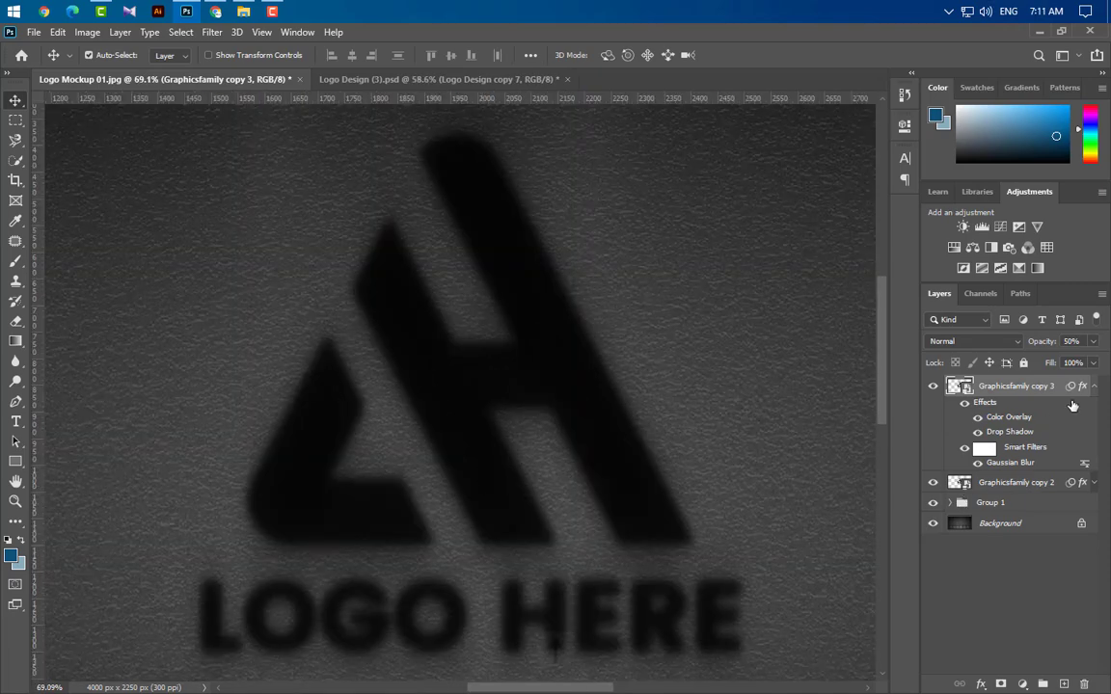
Step: Duplicate the Graphicsfamily copy 3 layer and delete the Drop Shadow effect from the new duplicate
left_click_drag(1058, 400, 1063, 683)
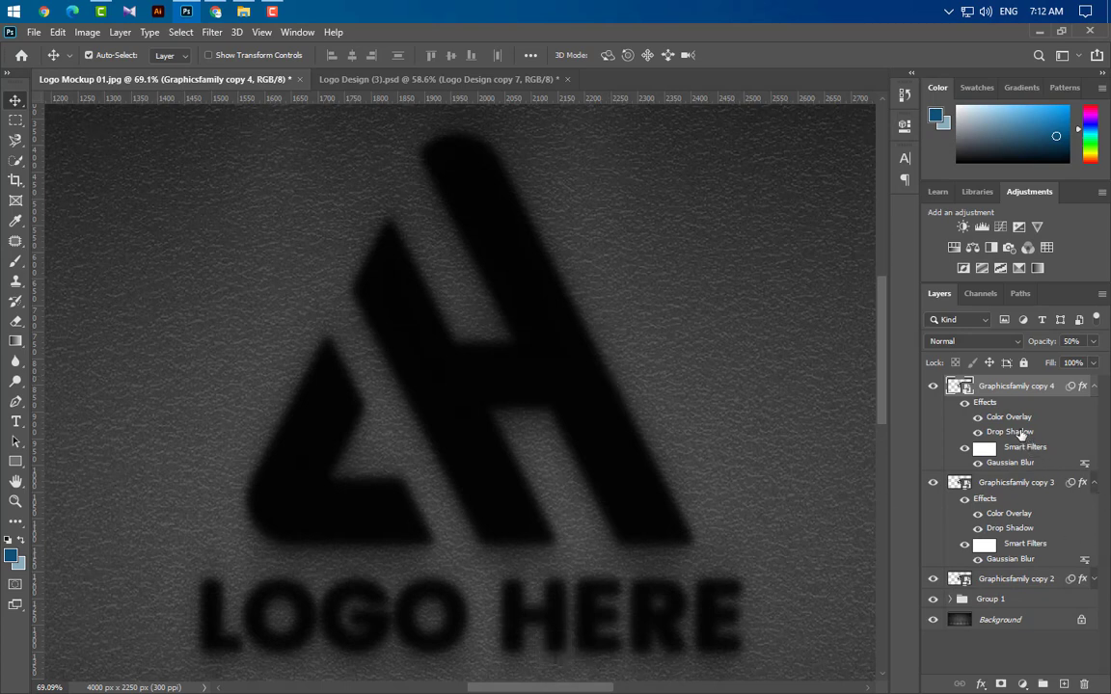
left_click_drag(1021, 433, 1086, 685)
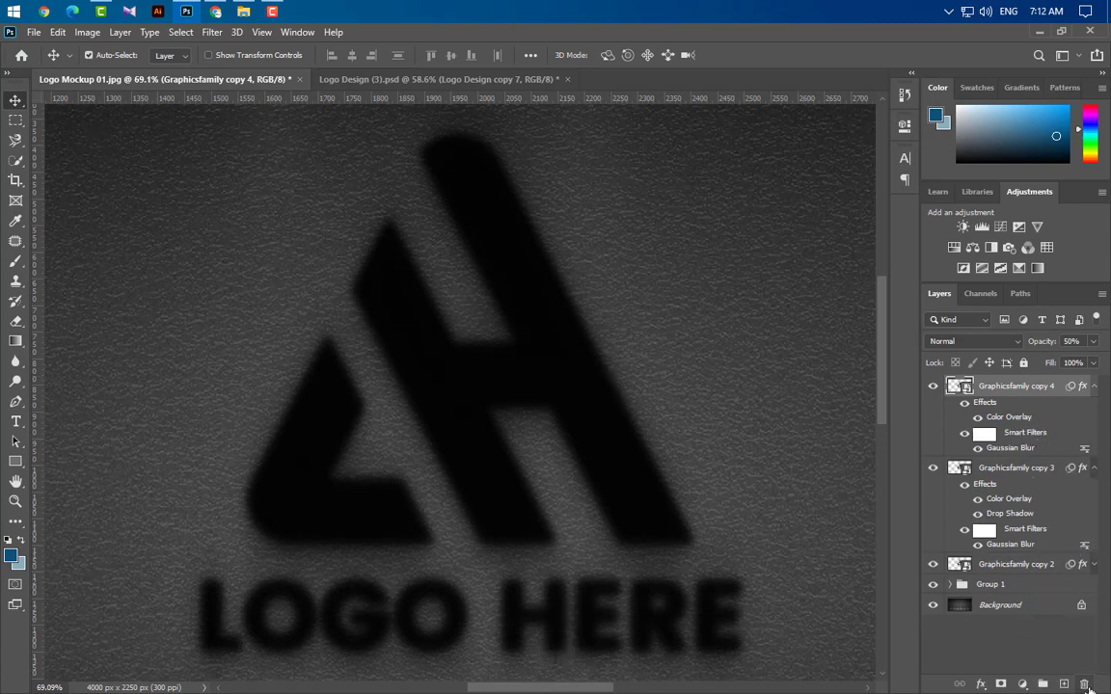
left_click(1095, 386)
left_click(1094, 408)
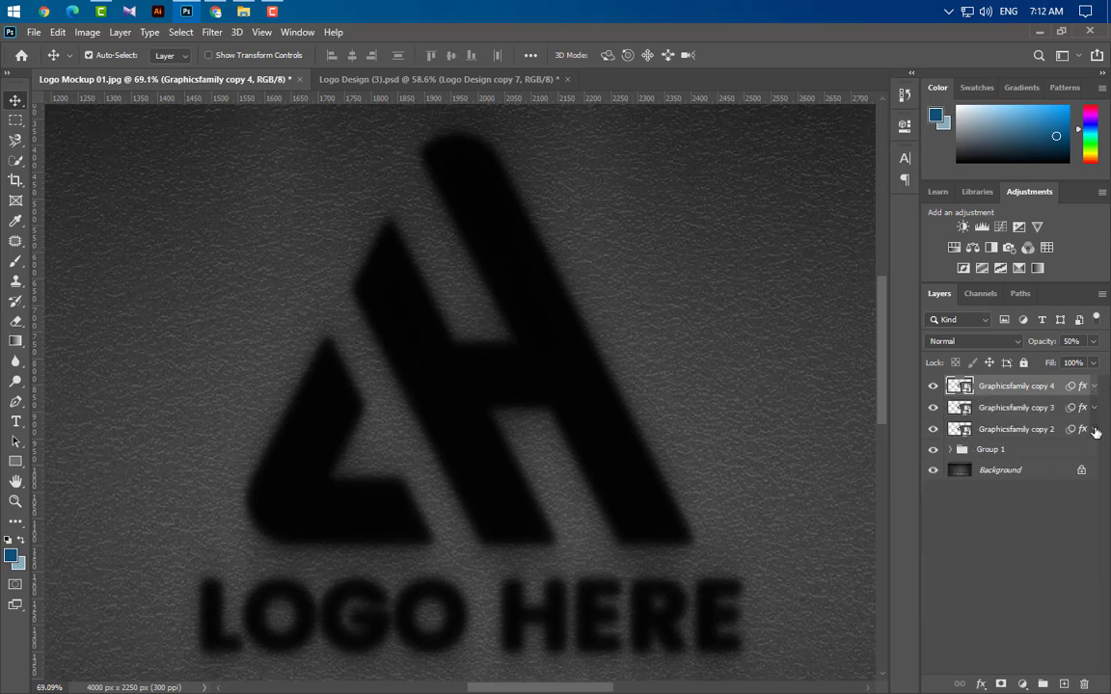
Step: Duplicate the Graphicsfamily copy 4 layer, nudge the duplicate slightly upward and set its opacity to 18%
left_click_drag(1061, 387, 1064, 683)
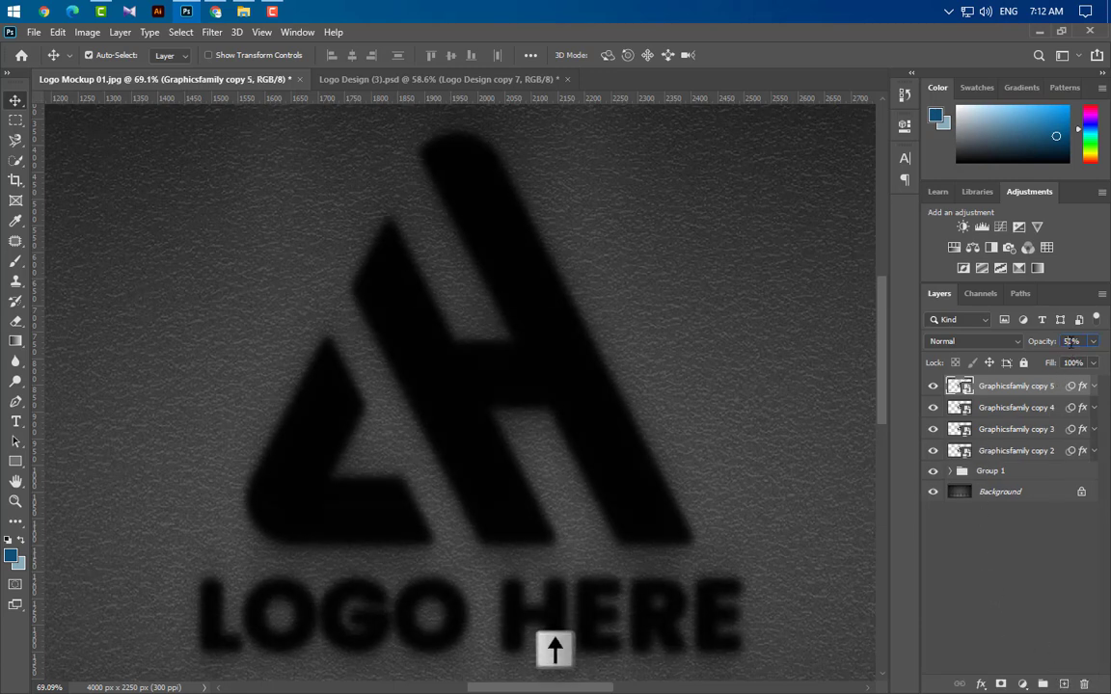
type("18")
key("Return")
Step: Stack three more duplicates of Graphicsfamily copy 5, nudging them slightly upward, with the topmost at 18% opacity
left_click_drag(1061, 401, 1064, 680)
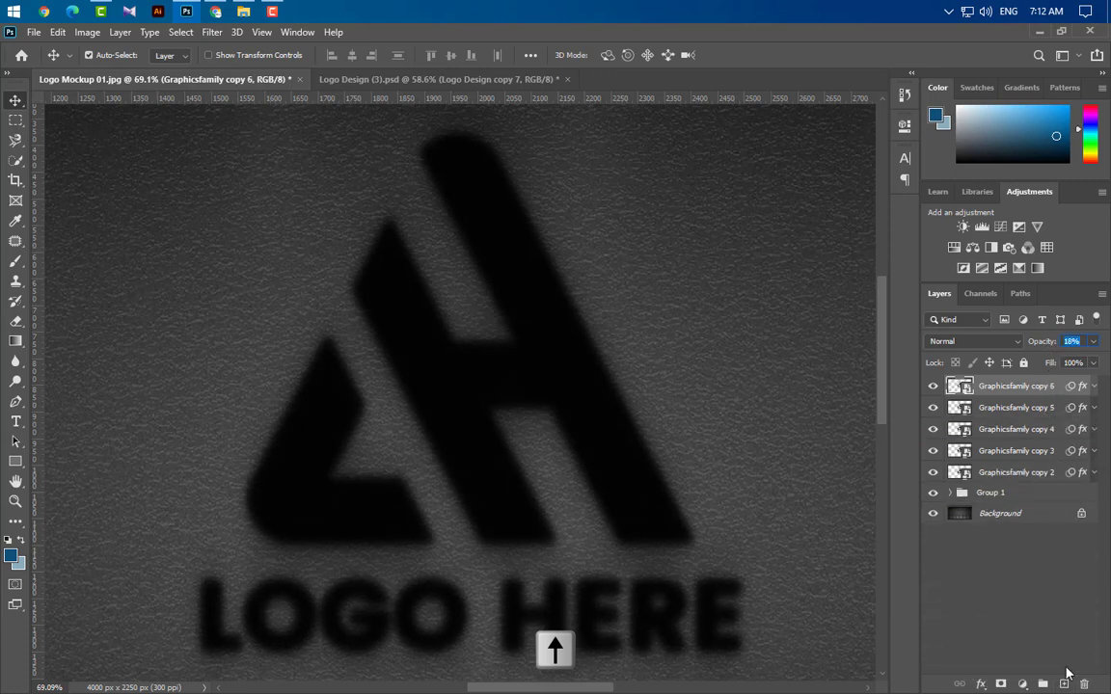
left_click_drag(1061, 386, 1064, 685)
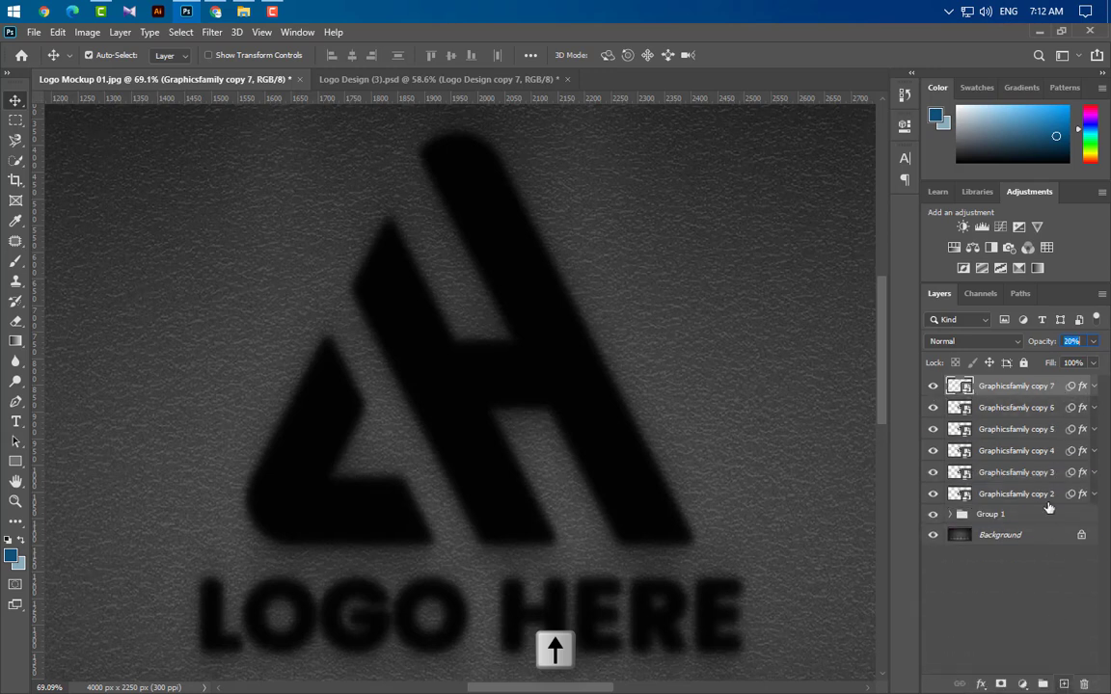
left_click_drag(1057, 408, 1064, 685)
key("Down")
key("Down")
key("Down")
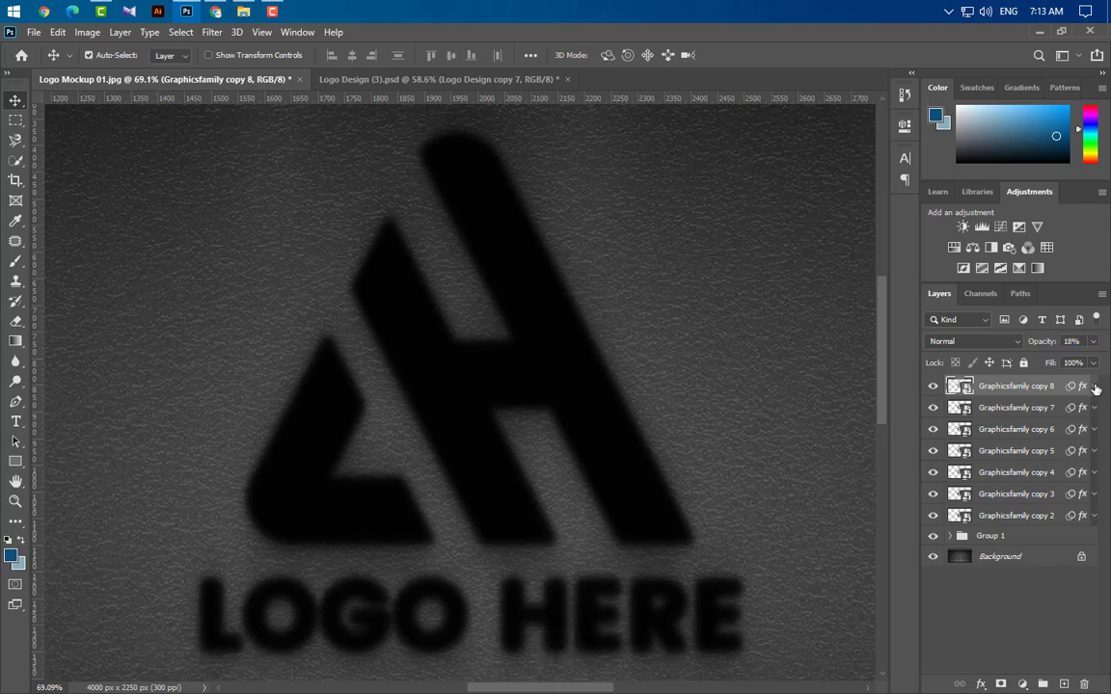
Step: Delete the Gaussian Blur smart filter from the Graphicsfamily copy 8 layer
left_click(1094, 386)
left_click_drag(1024, 451, 1084, 683)
left_click(1094, 386)
Step: Stack five more duplicates of the unblurred Graphicsfamily copy 8 layer, nudging each one slightly upward
left_click_drag(1061, 515, 1065, 550)
key("ctrl+j")
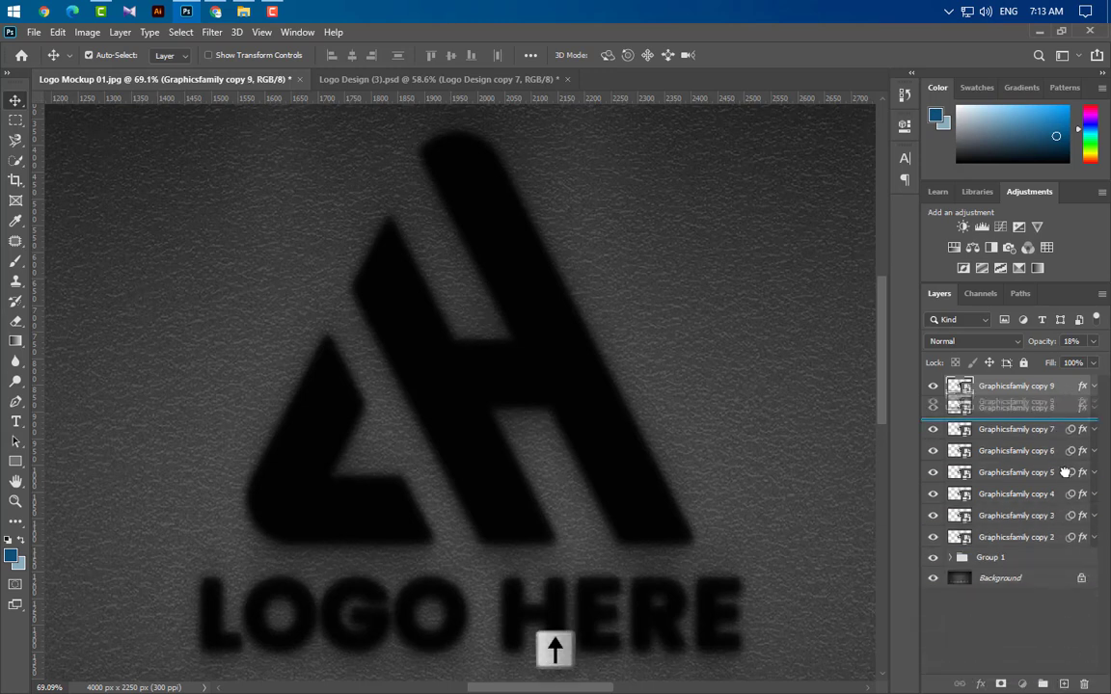
left_click_drag(1060, 388, 1066, 682)
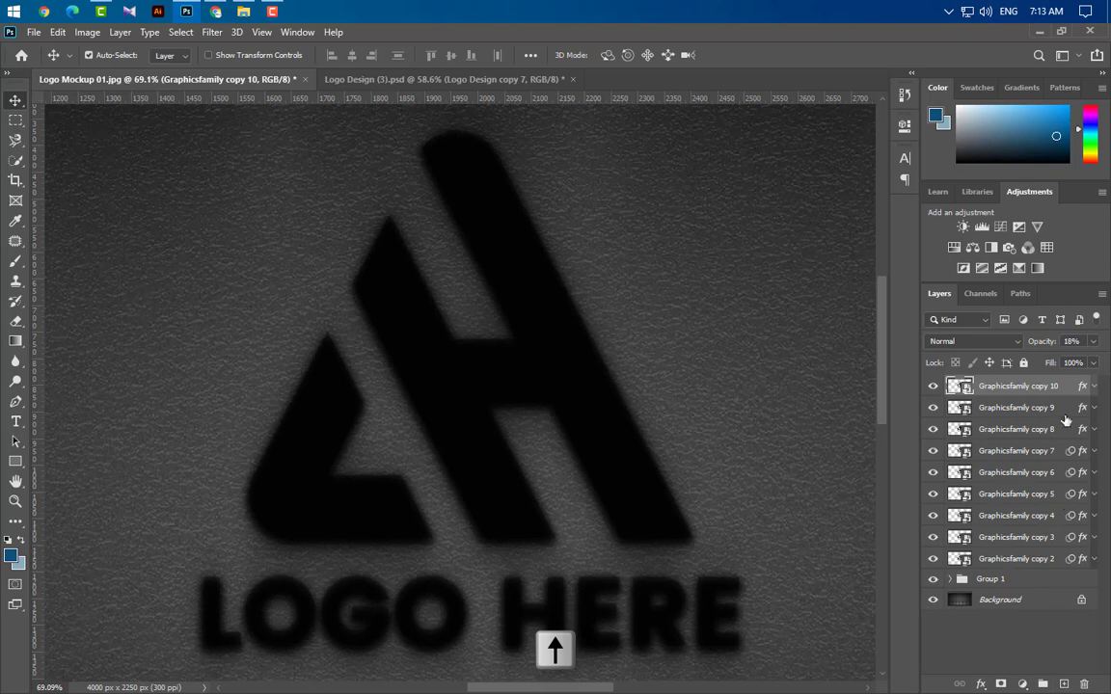
left_click_drag(1060, 387, 1063, 683)
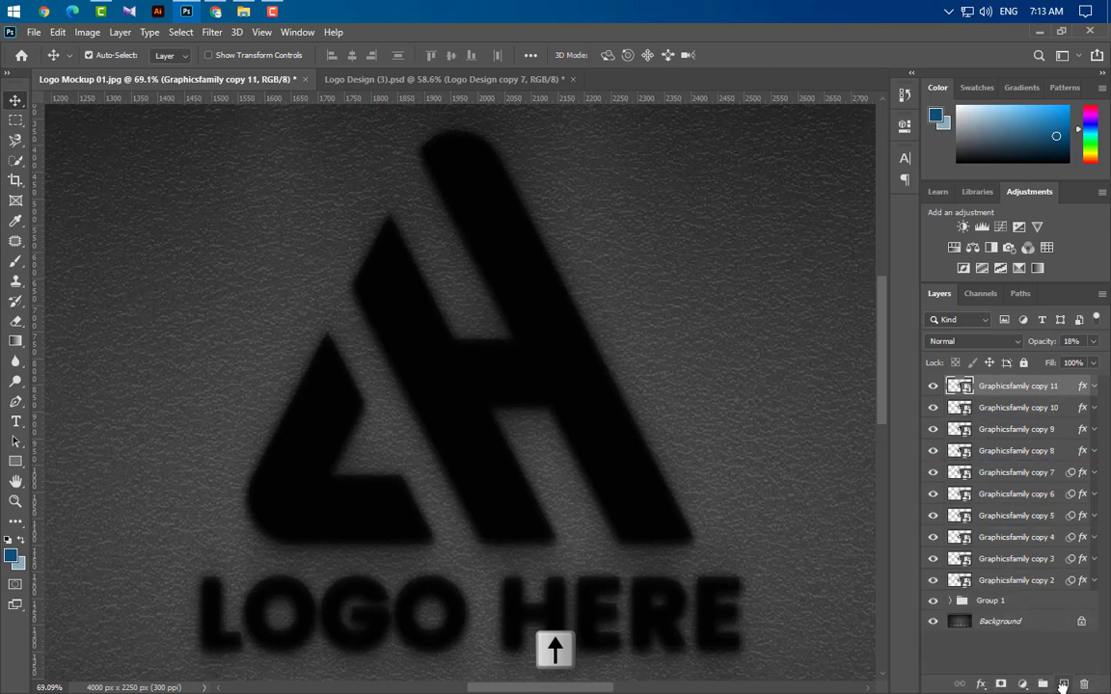
left_click_drag(1068, 391, 1064, 683)
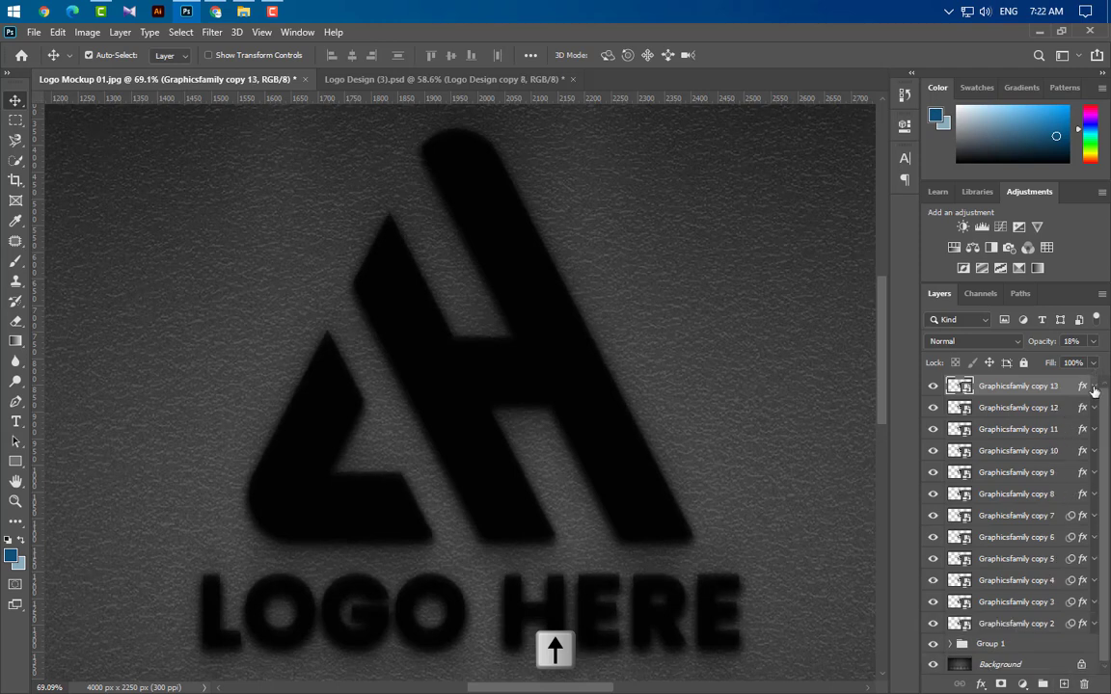
Step: Delete the Color Overlay effect from Graphicsfamily copy 13 and set the layer's opacity to 100%
left_click(1094, 385)
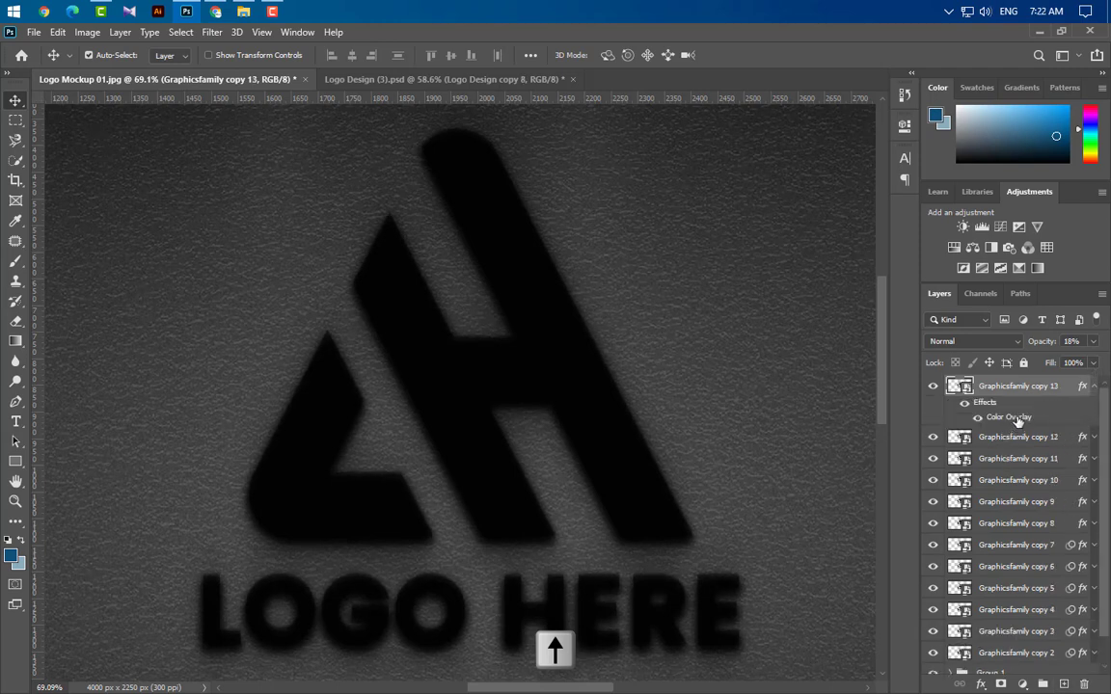
left_click_drag(1017, 420, 1084, 683)
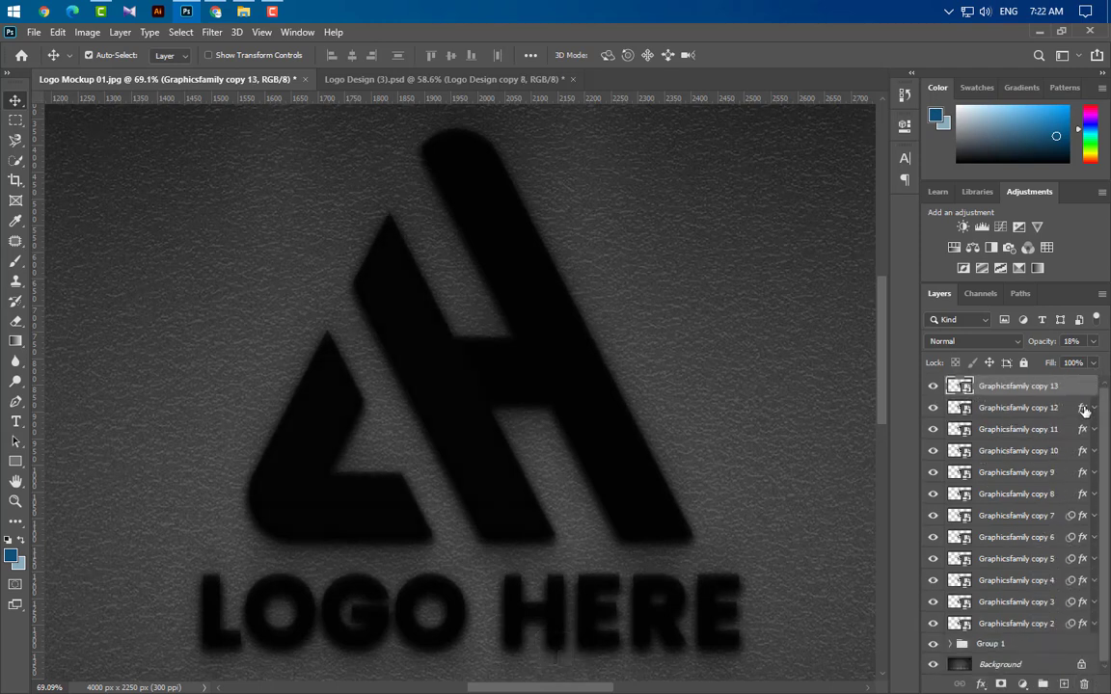
left_click(1093, 342)
left_click_drag(1040, 362, 1100, 362)
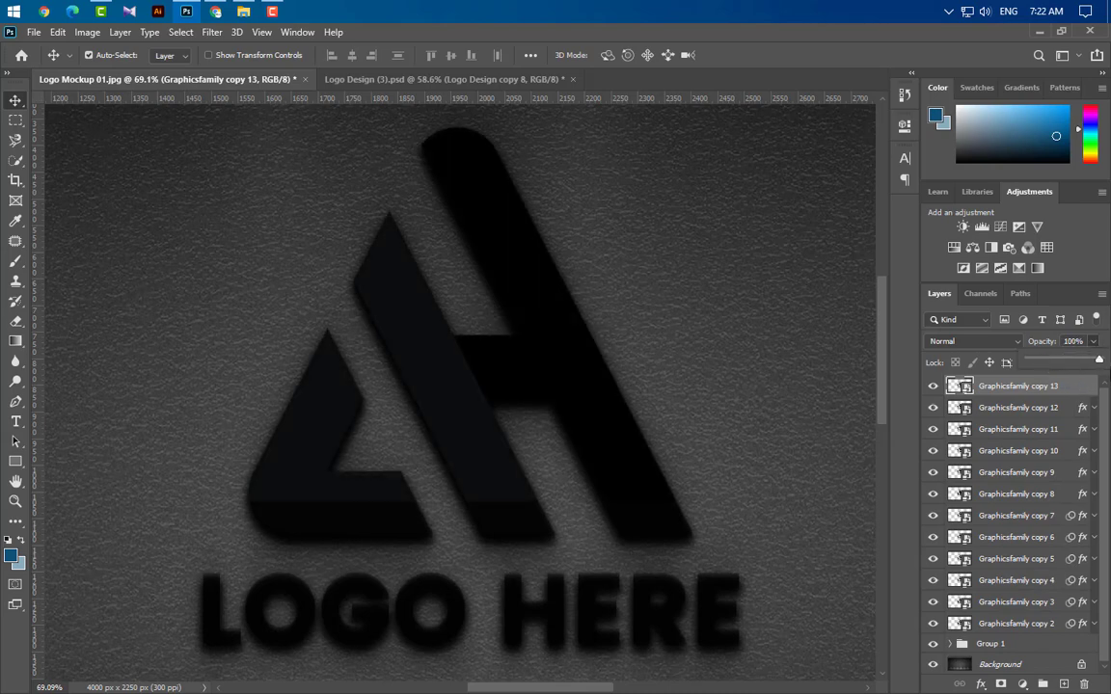
Step: Add Bevel & Emboss to Graphicsfamily copy 13 as a smooth Inner Bevel with 100% depth, 2 px size and 1 px soften
double_click(1077, 394)
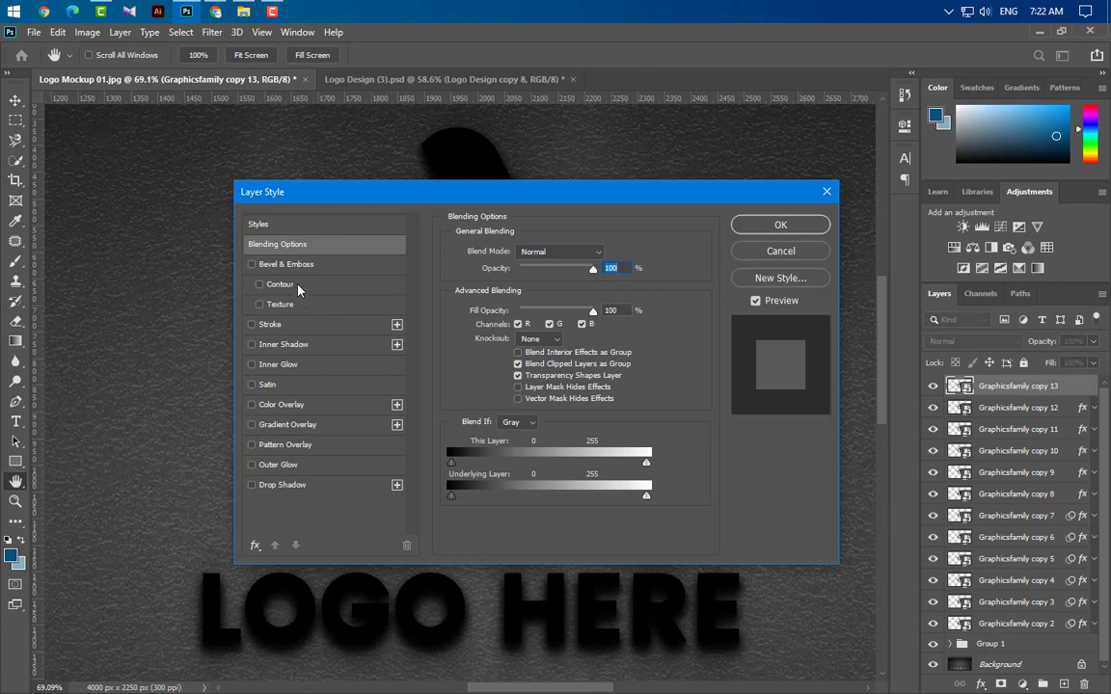
left_click(304, 265)
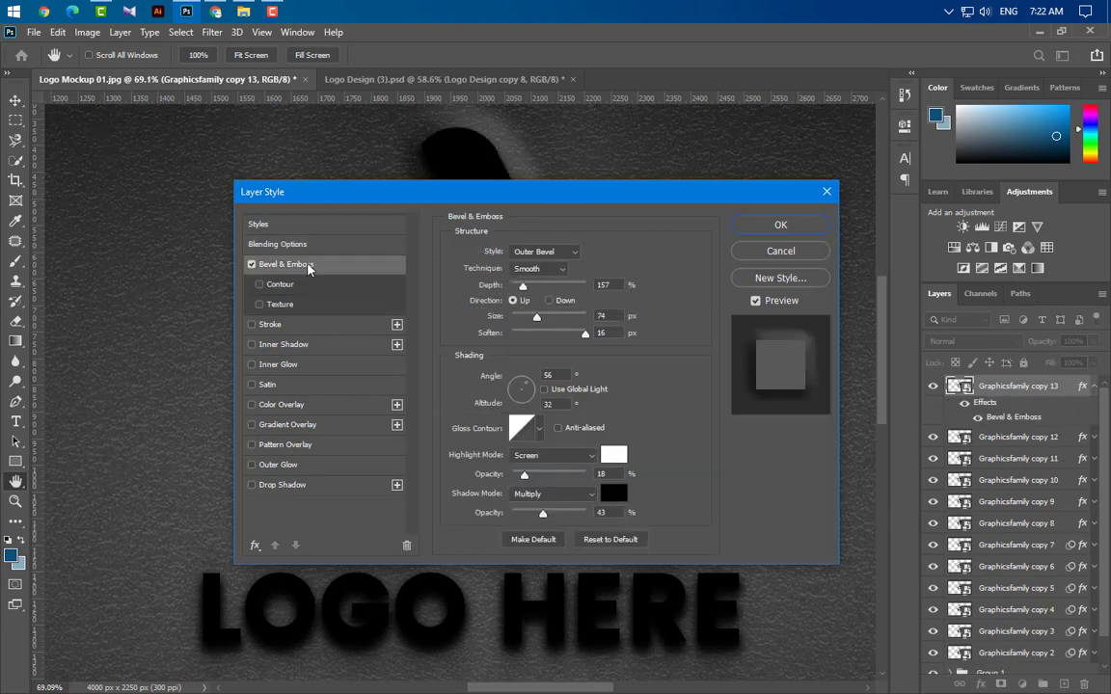
left_click(562, 255)
left_click(557, 274)
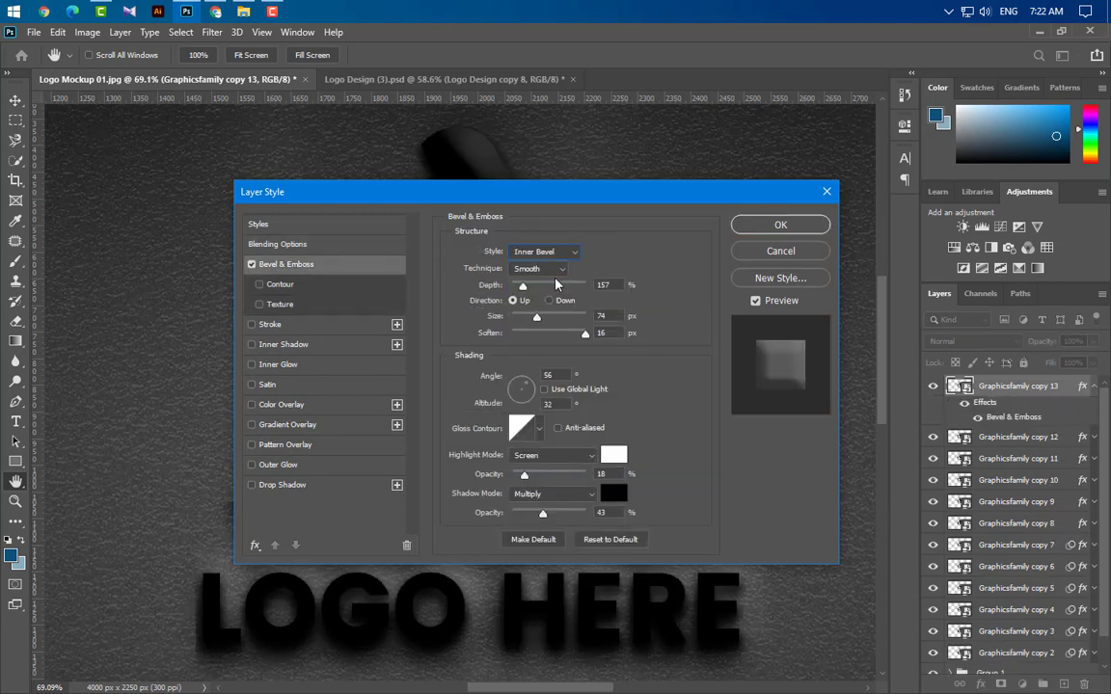
left_click(538, 269)
left_click(533, 282)
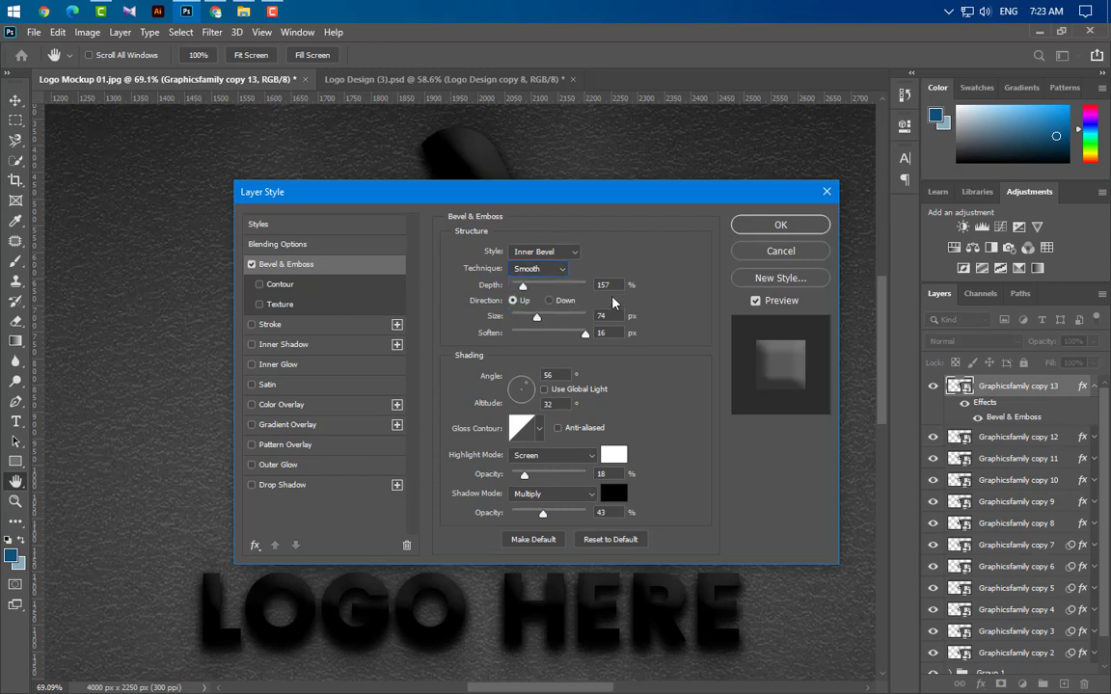
left_click(582, 289)
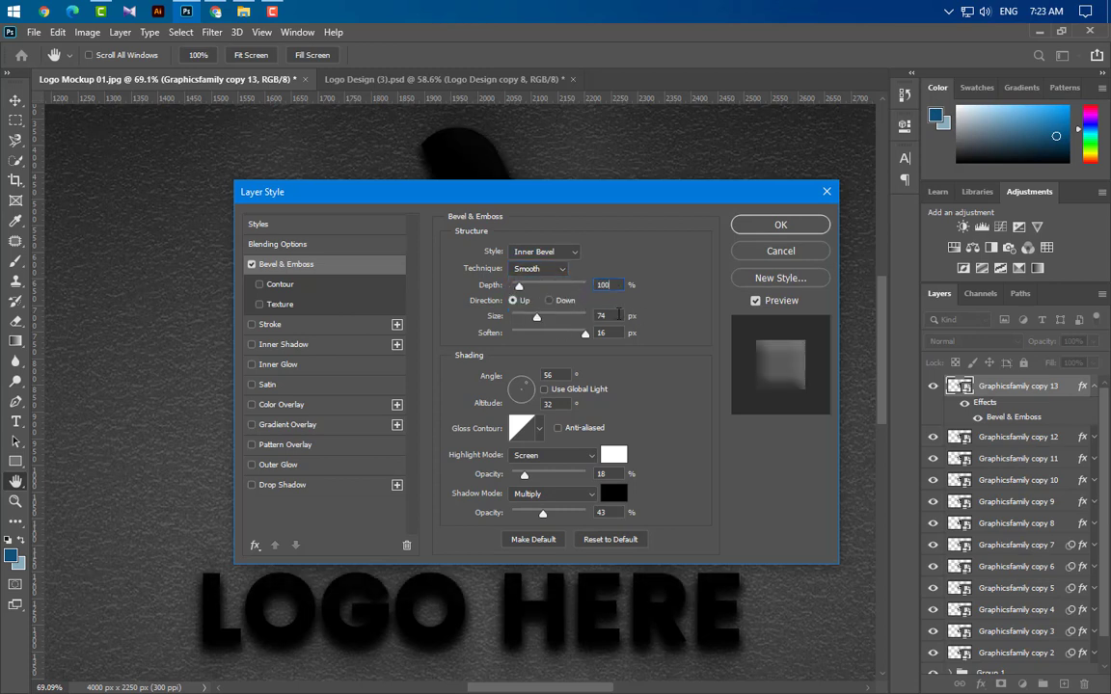
type("100")
key("Return")
left_click(608, 316)
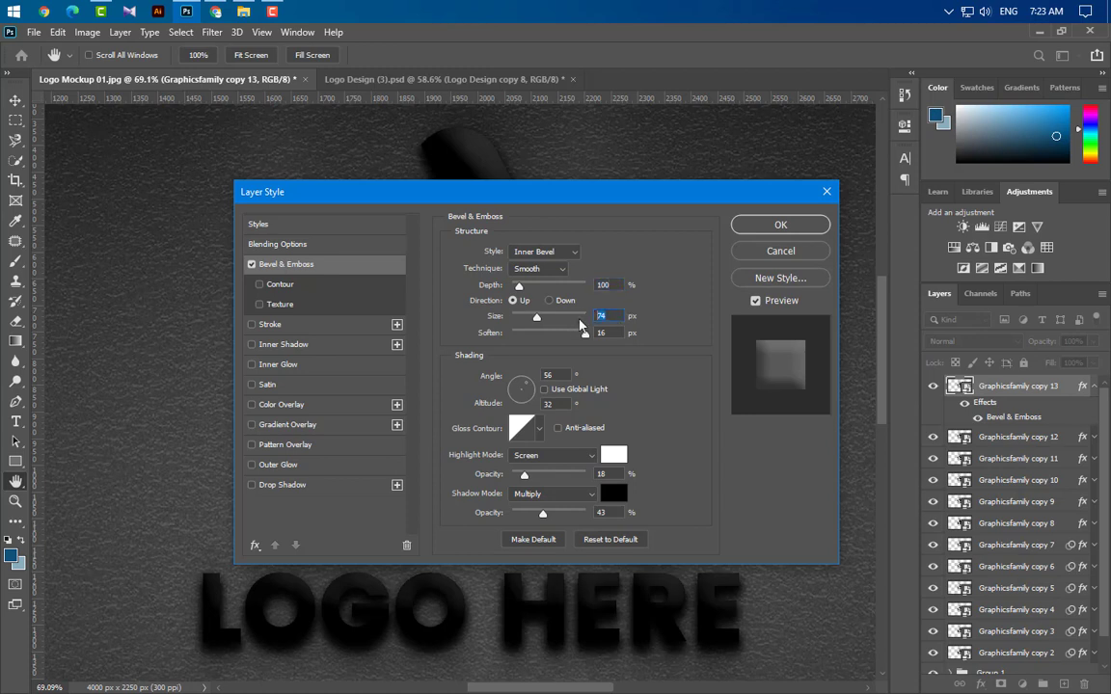
type("2")
type("1")
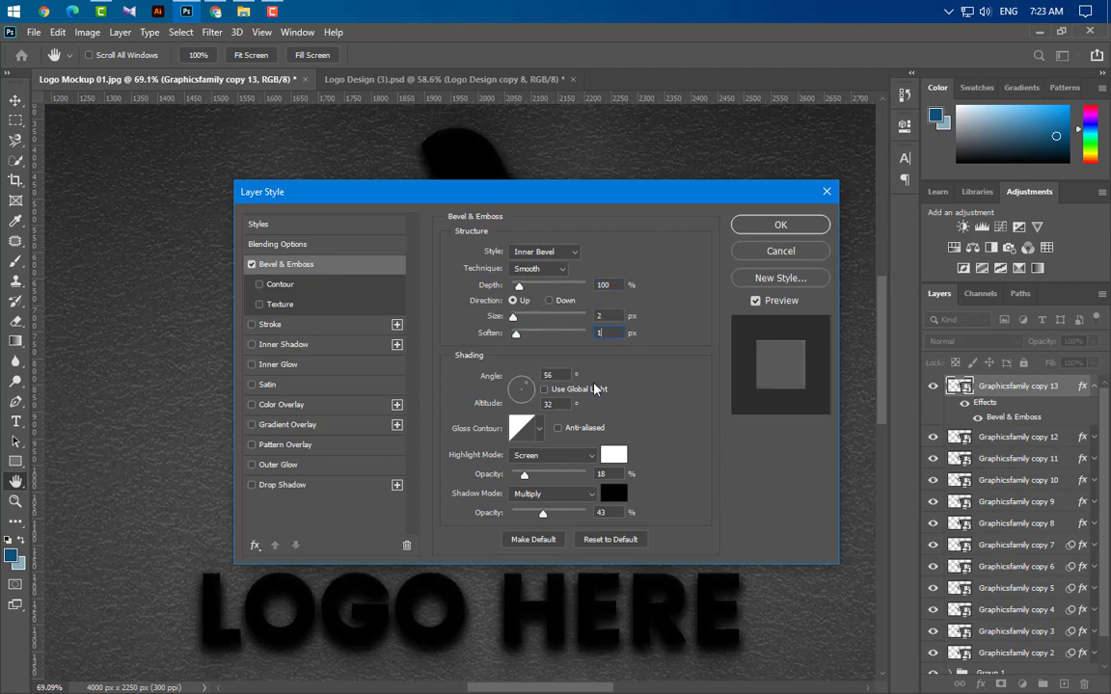
Step: Set the bevel shading to a 90° angle and 30° altitude, with an Overlay highlight at 70% opacity
type("90")
left_click(559, 403)
type("30")
left_click(569, 455)
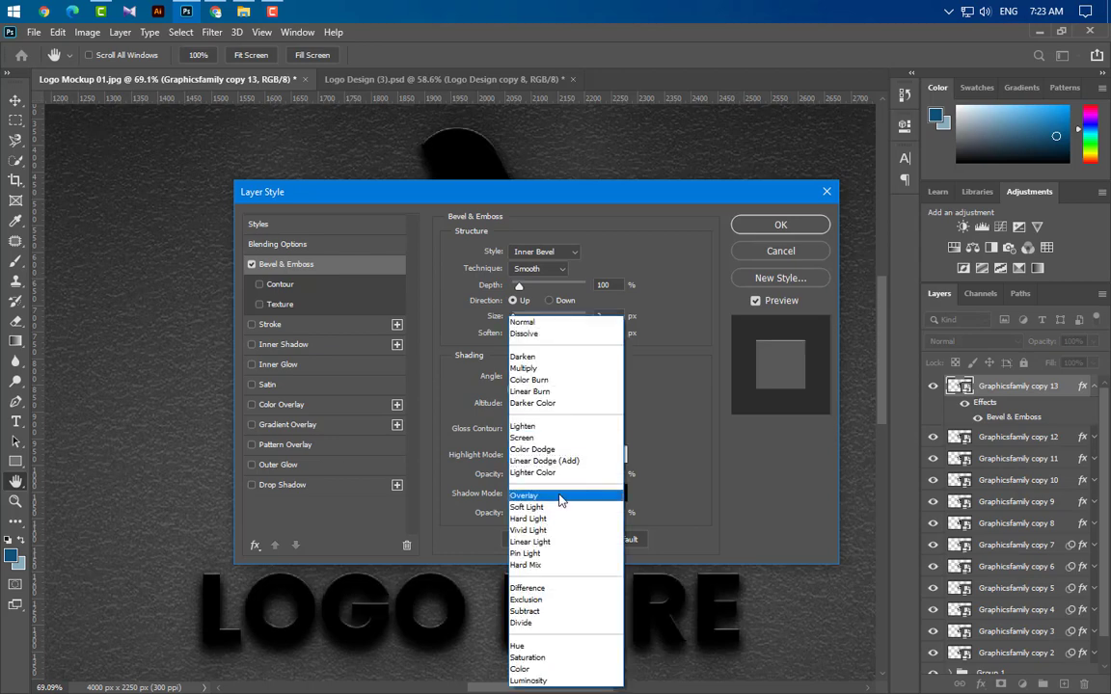
left_click(561, 496)
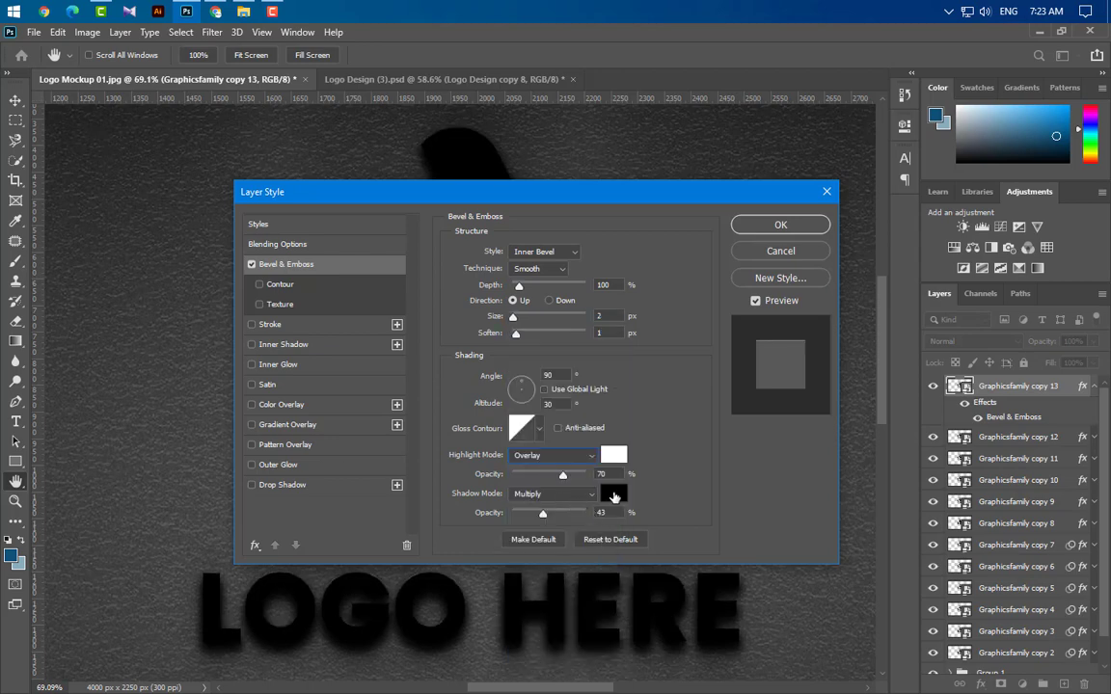
Step: Set the bevel's shadow color to 494949 and its shadow opacity to 60%, and apply the layer style
left_click(613, 495)
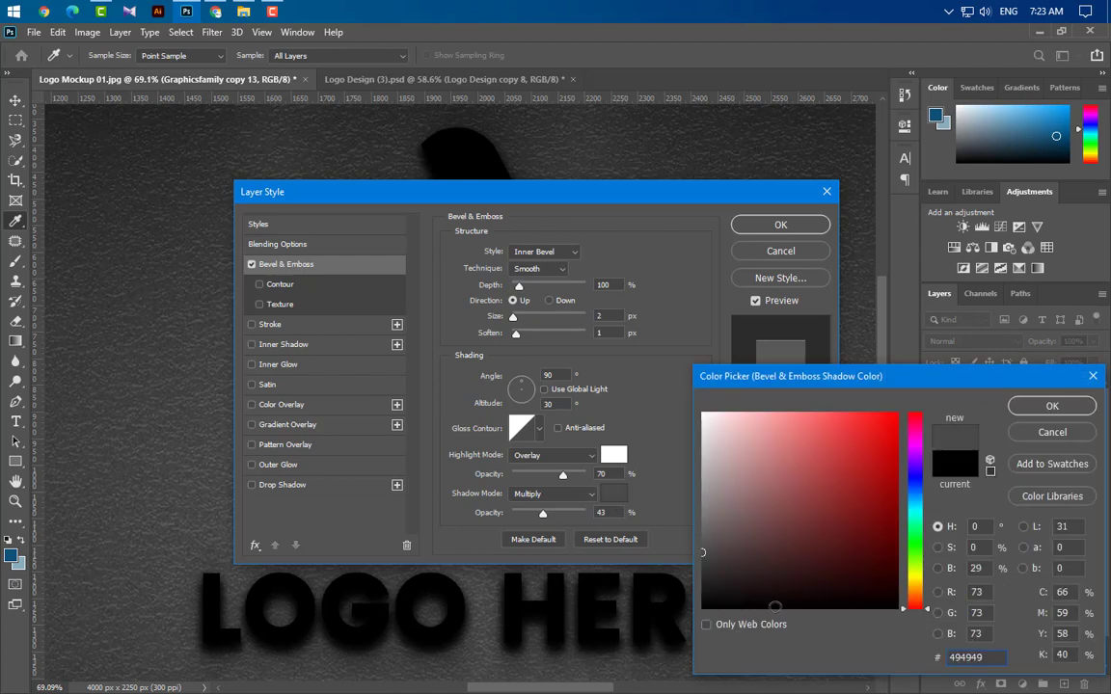
left_click(1052, 406)
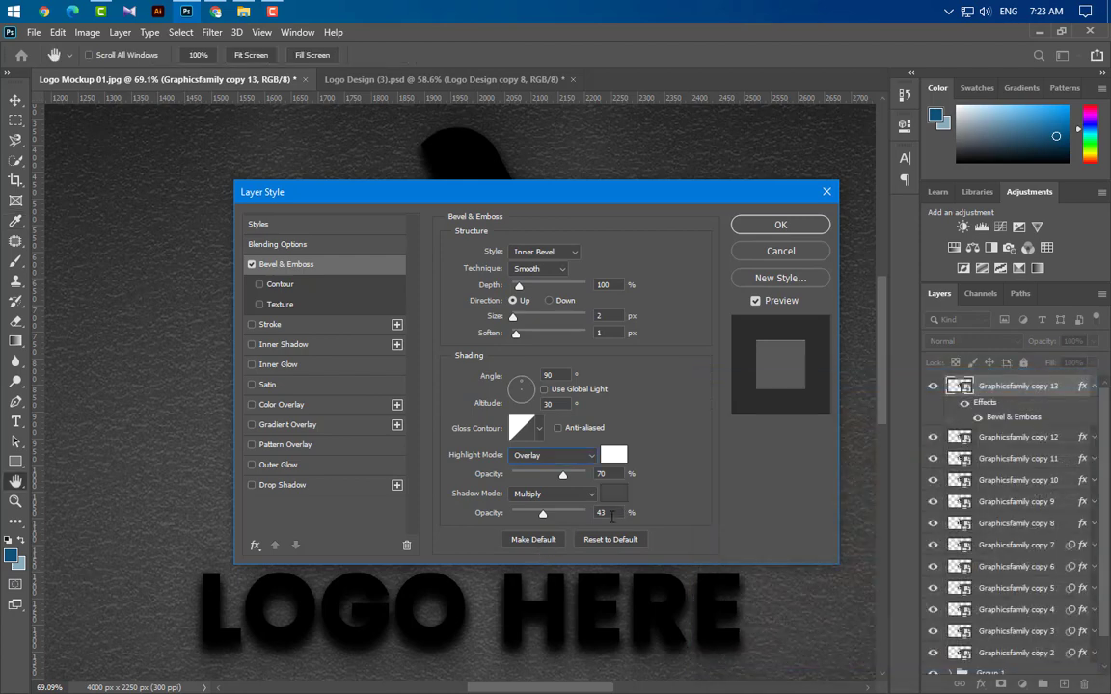
type("60")
left_click(780, 225)
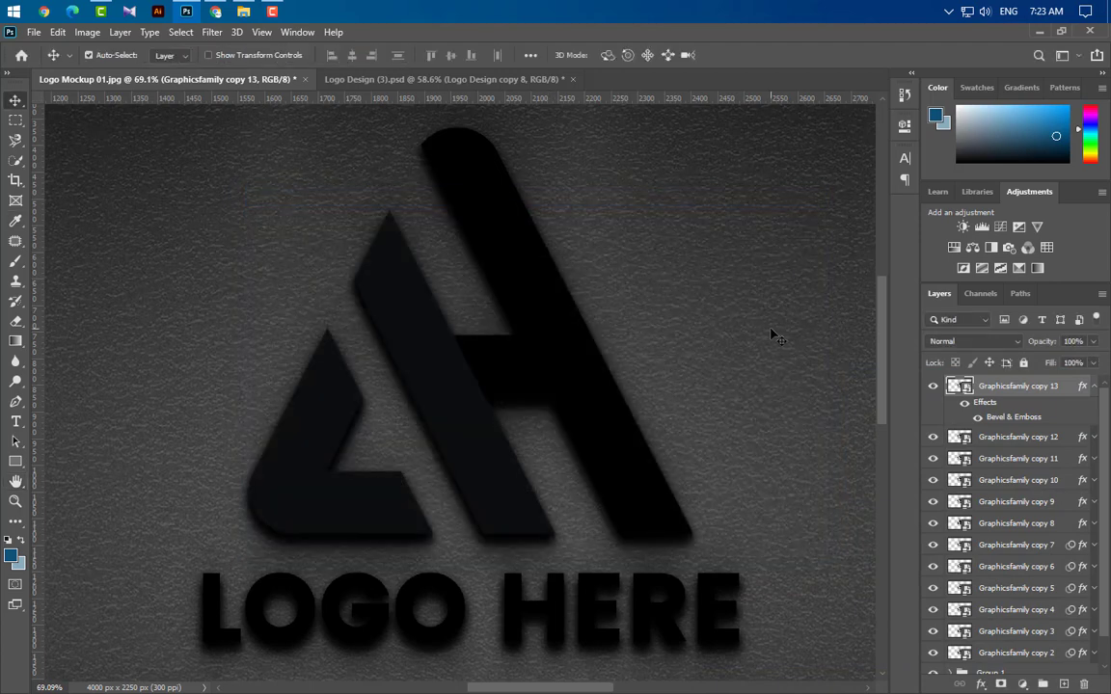
Step: Add a Solid Color fill layer in gray (RGB 96, 96, 98) above Graphicsfamily copy 13 and clip it to that logo copy
left_click(1022, 684)
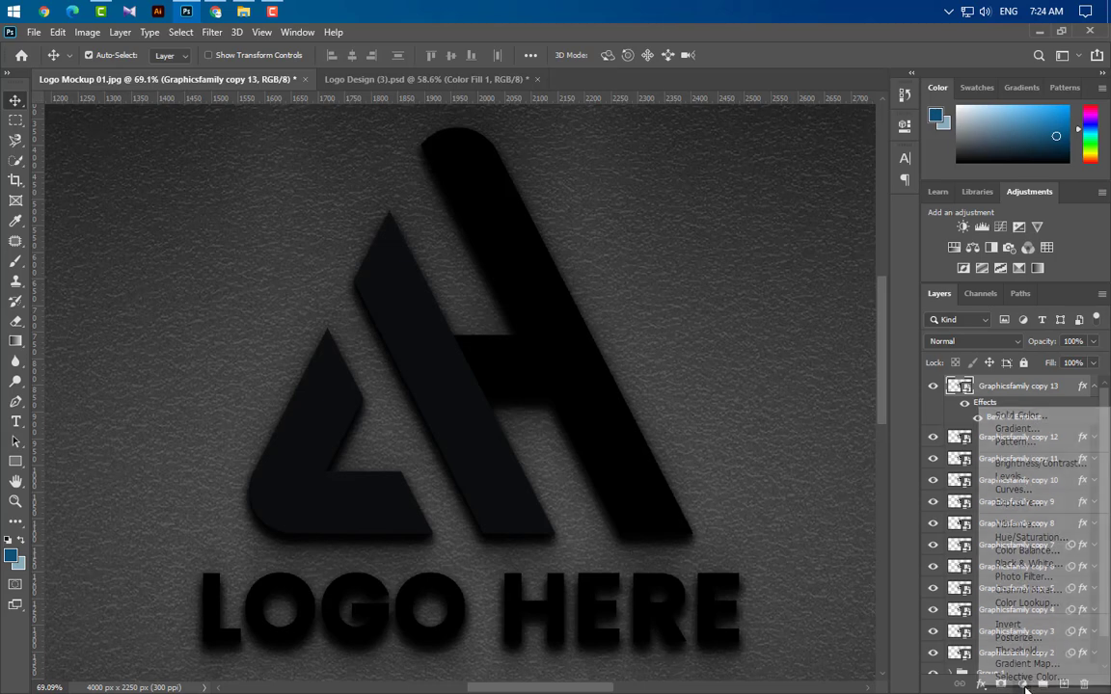
left_click(1041, 421)
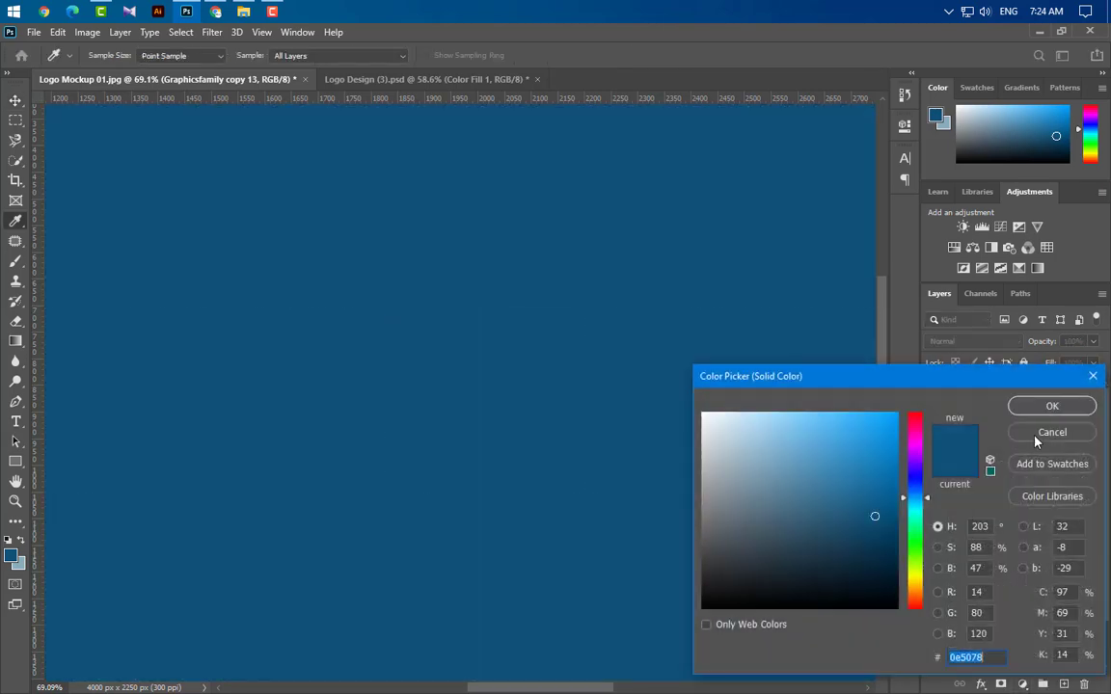
left_click(905, 469)
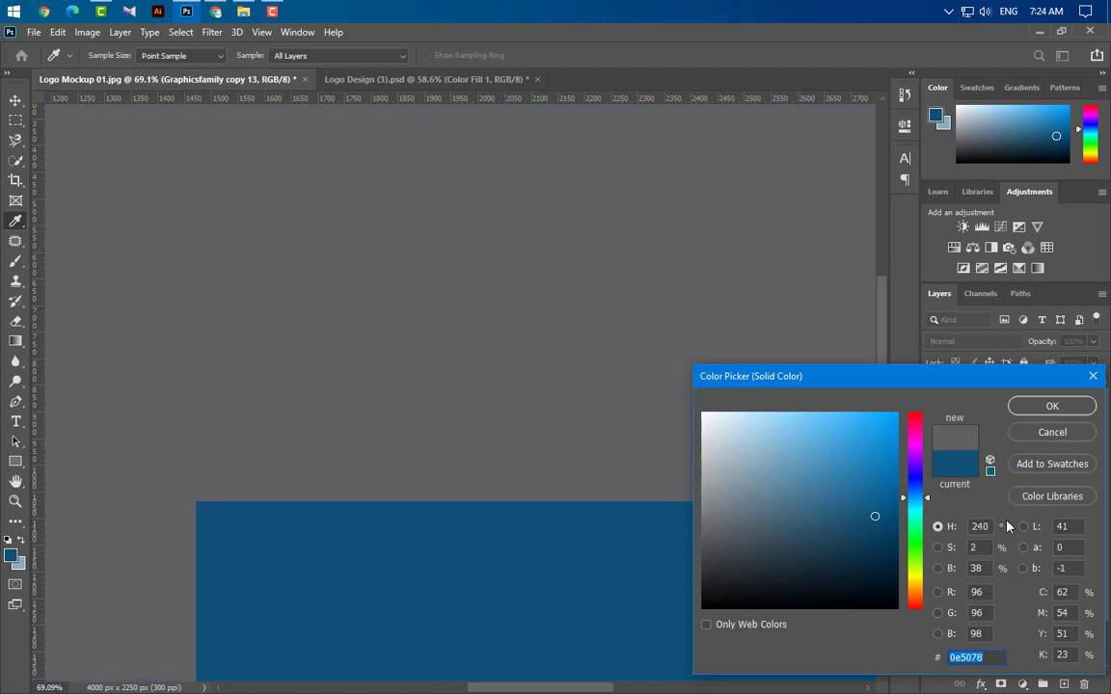
left_click(1054, 406)
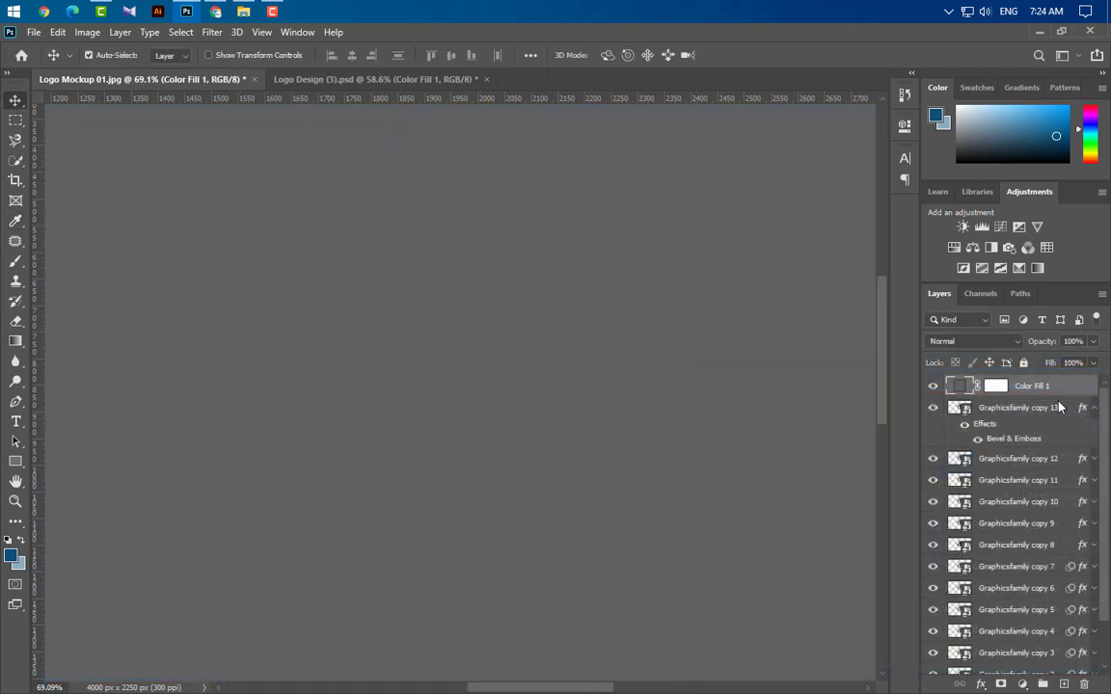
right_click(1060, 389)
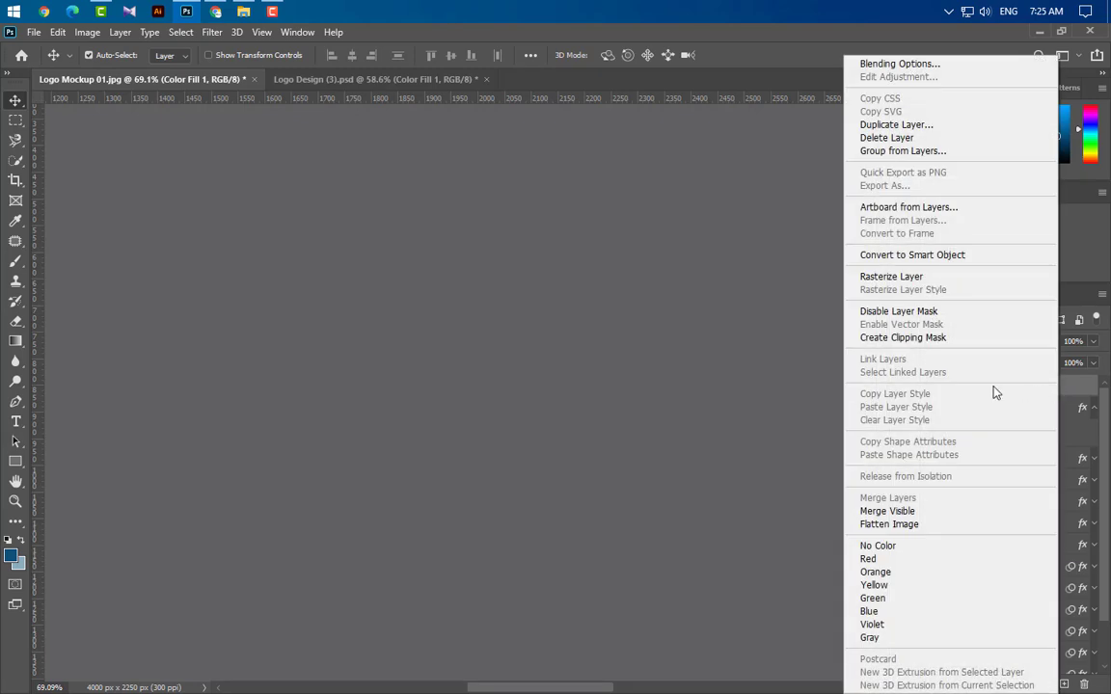
left_click(921, 339)
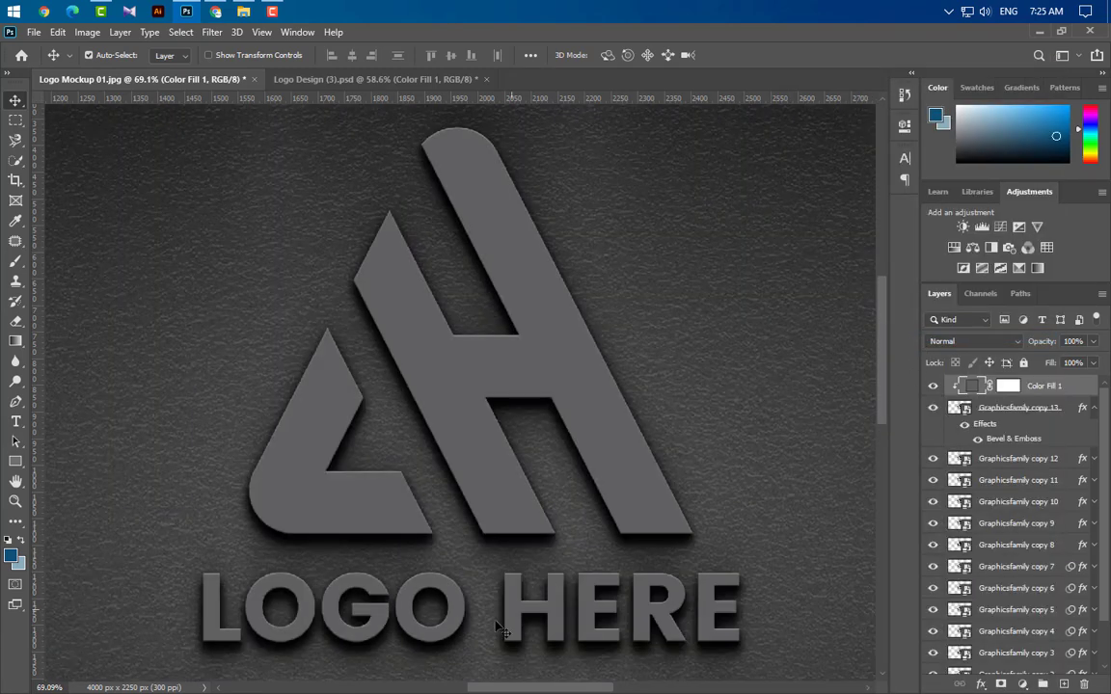
Step: Add a new layer above Color Fill 1 and draw a black-to-transparent linear gradient on it from below the canvas up past its top edge
scroll(455, 524, "down", 6)
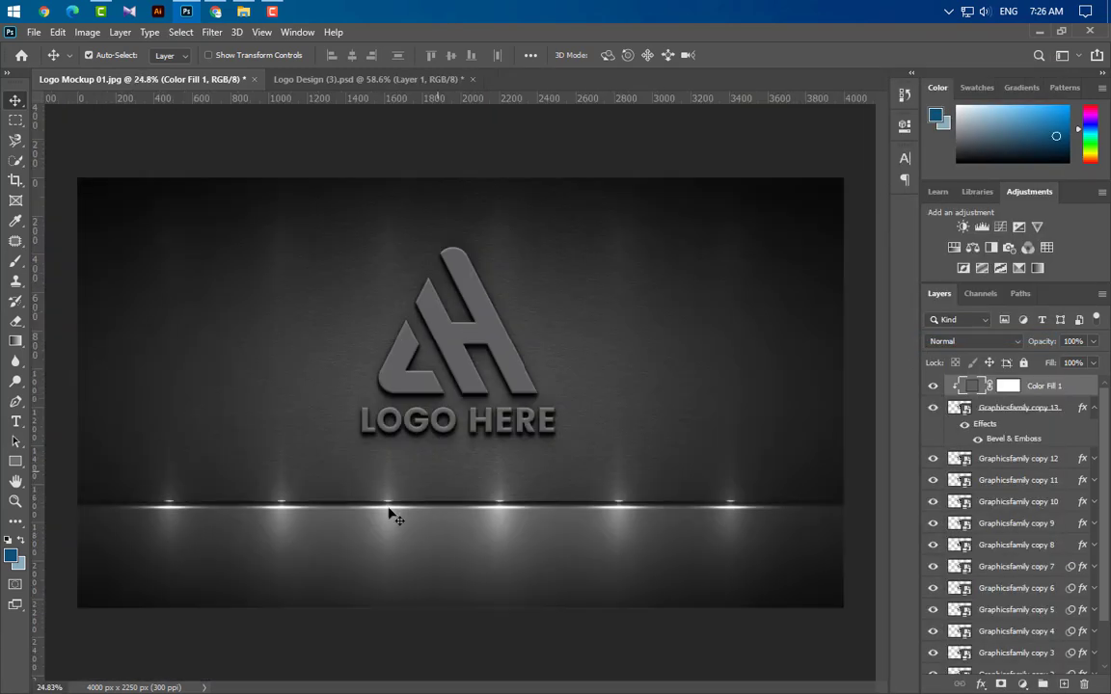
left_click(16, 341)
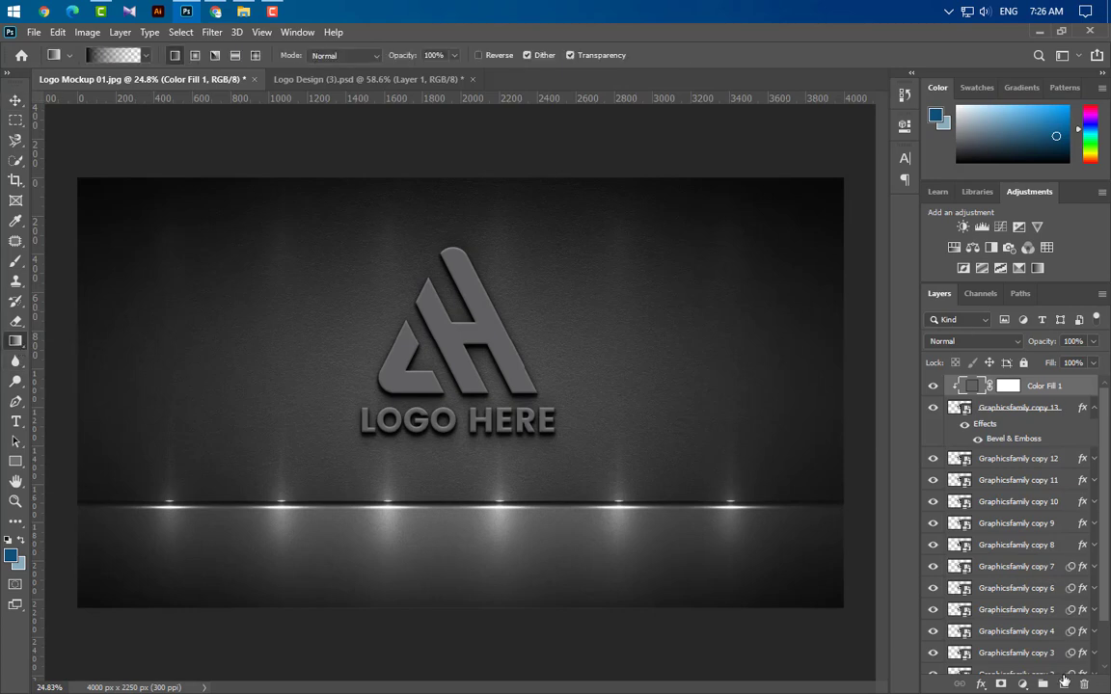
left_click(1064, 685)
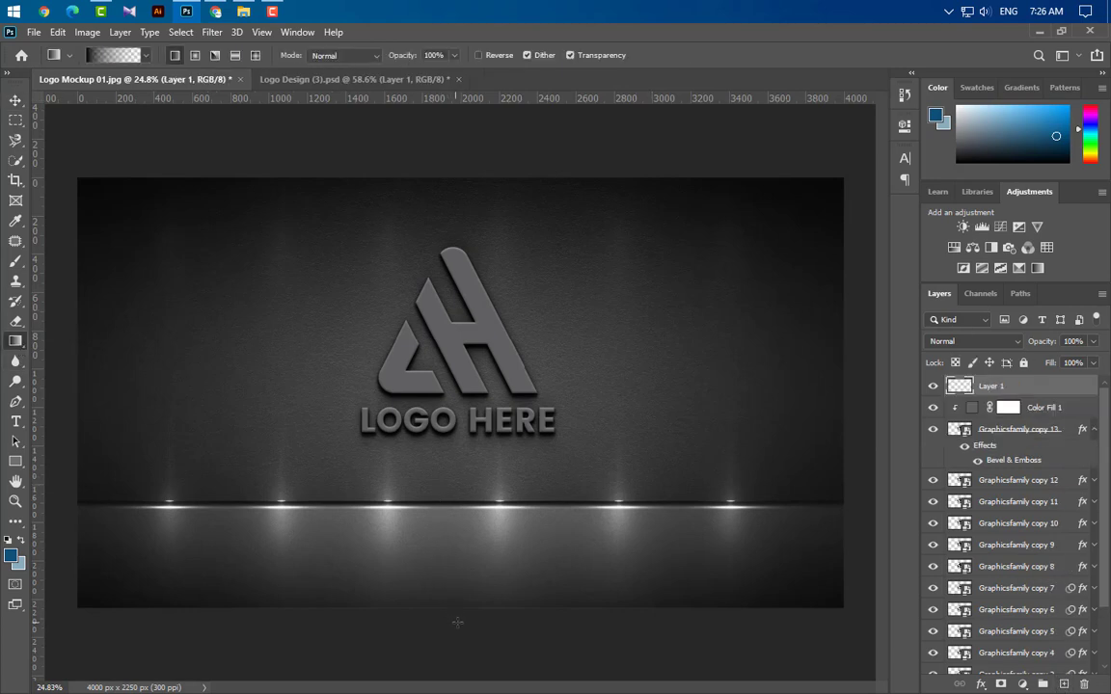
left_click_drag(473, 632, 478, 137)
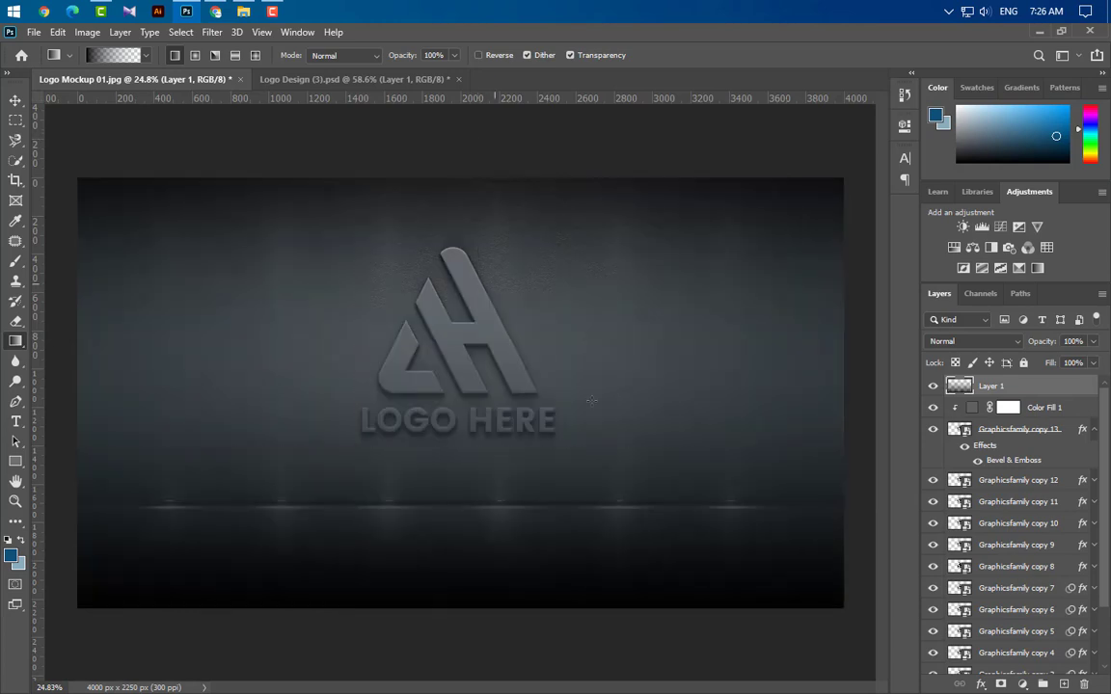
Step: Apply a Color Overlay in white (ffffff) to the gradient on Layer 1
double_click(1038, 391)
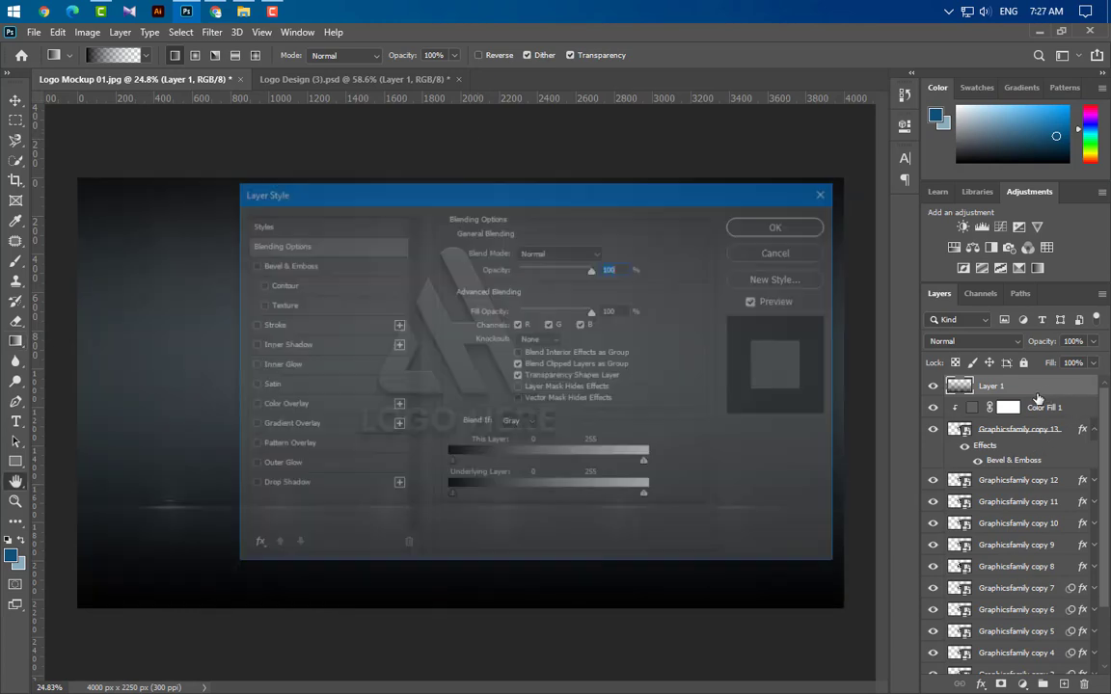
left_click(284, 404)
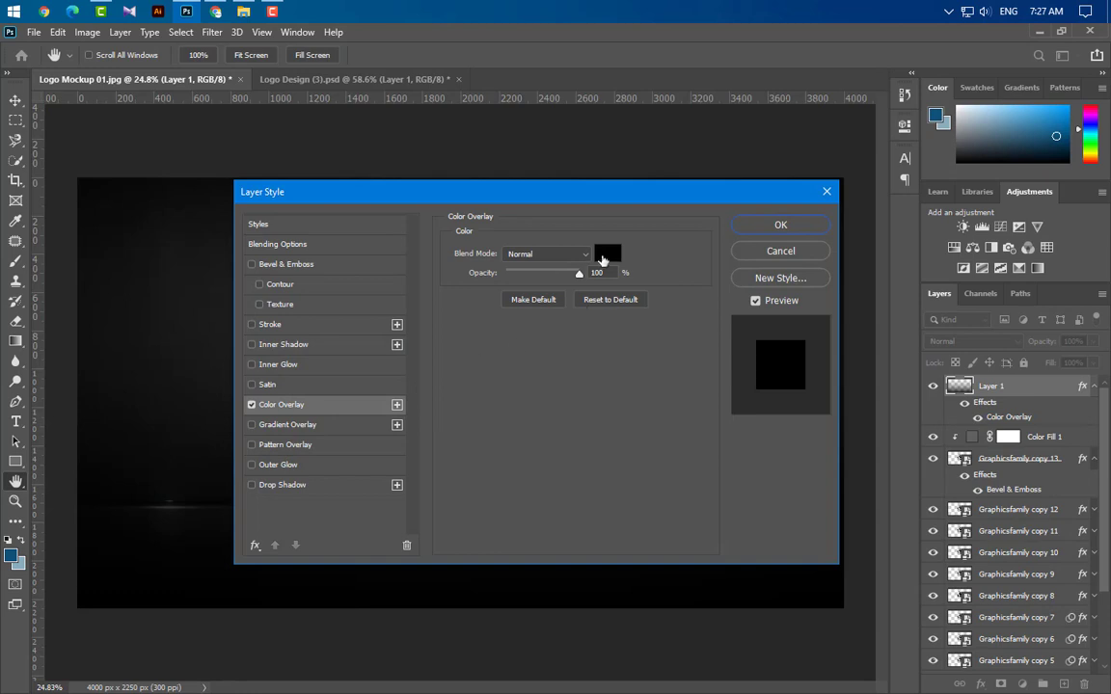
left_click(606, 253)
type("ffffff")
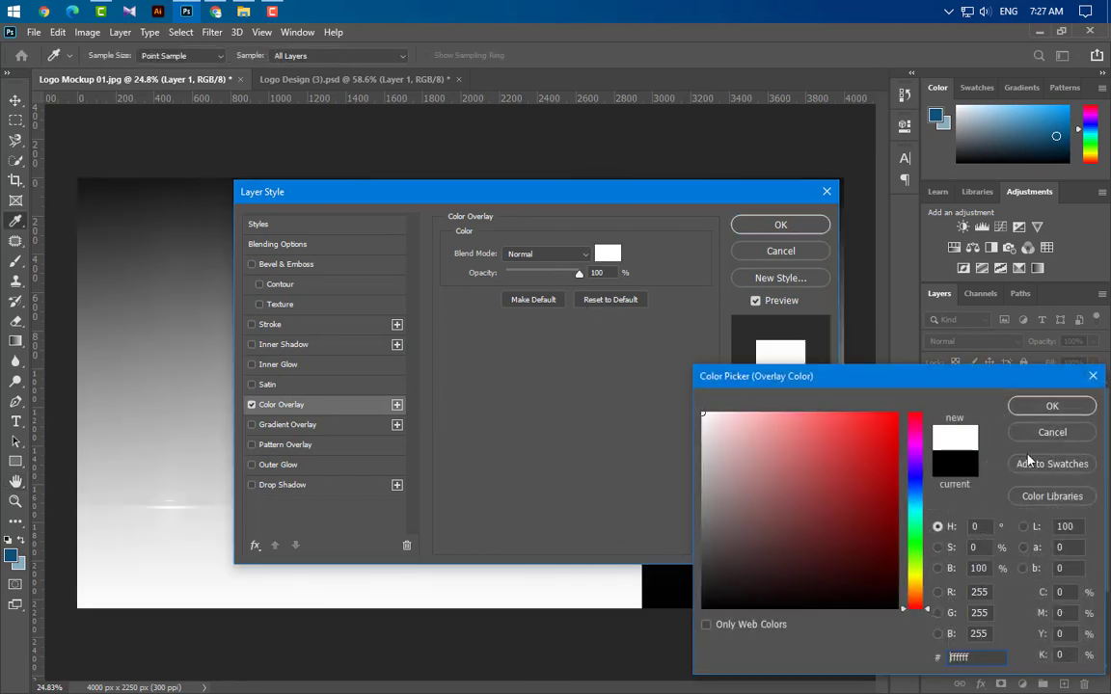
left_click(1052, 406)
left_click(780, 225)
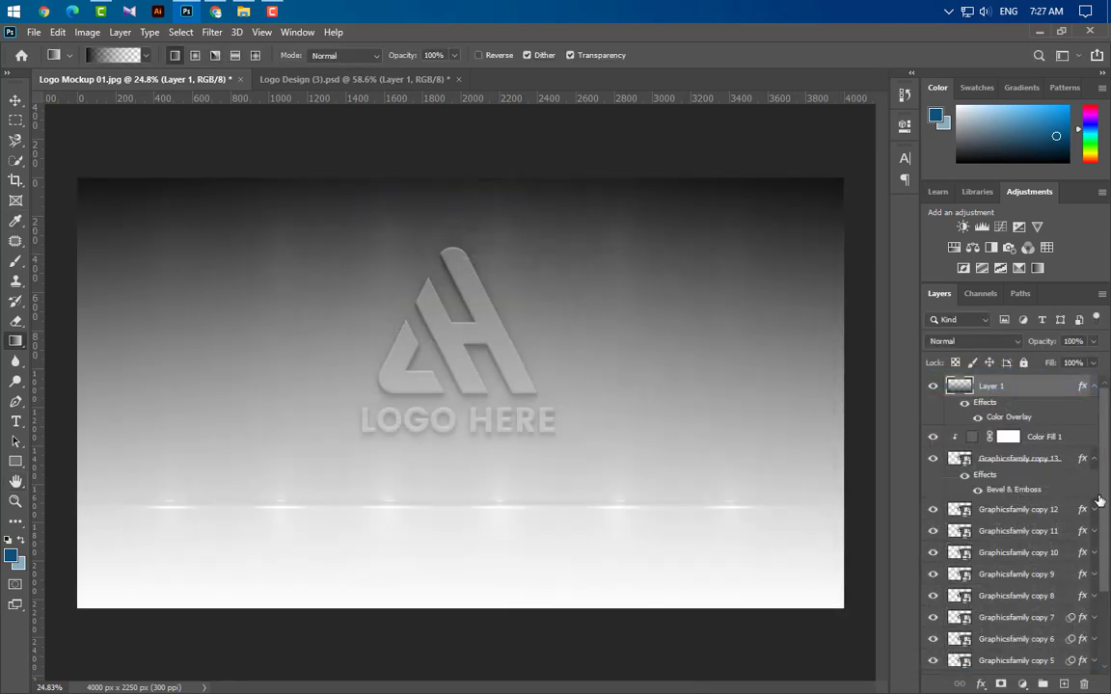
Step: Clip Layer 1 to the logo below and set its opacity to 75%
right_click(1051, 386)
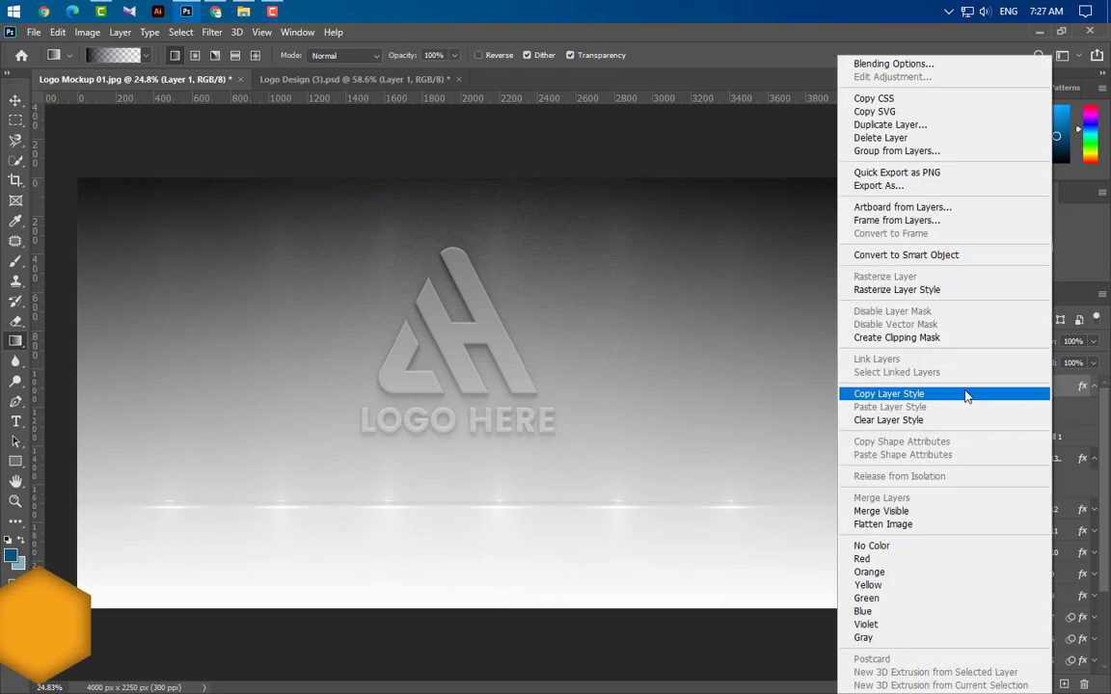
left_click(897, 337)
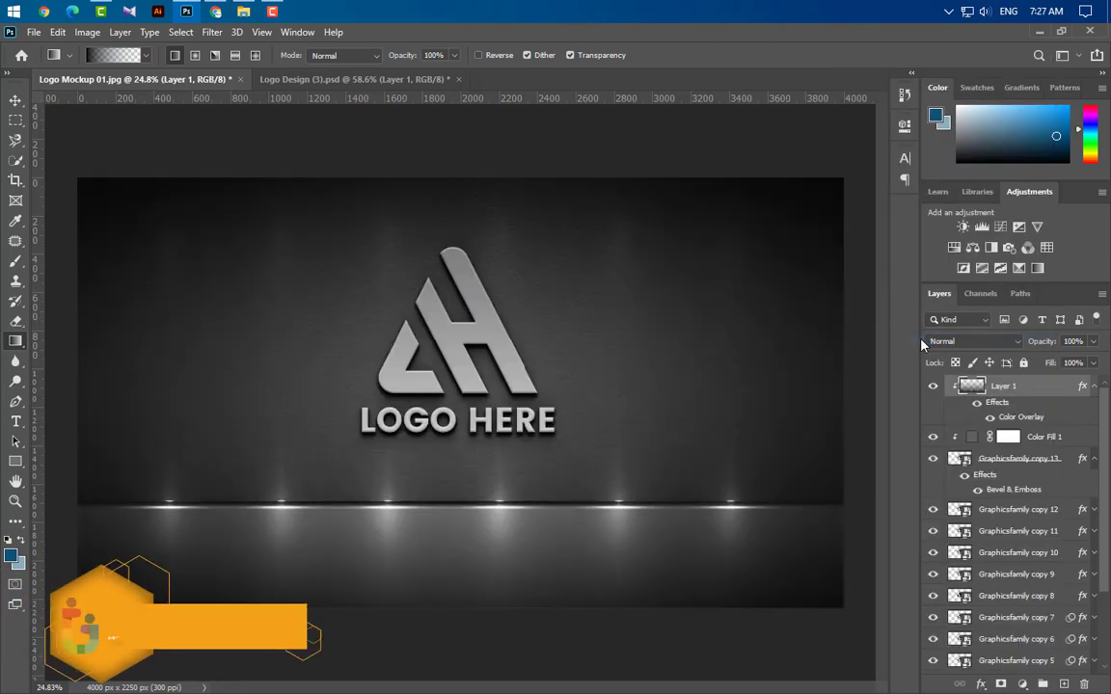
left_click(1072, 342)
type("75")
key("Return")
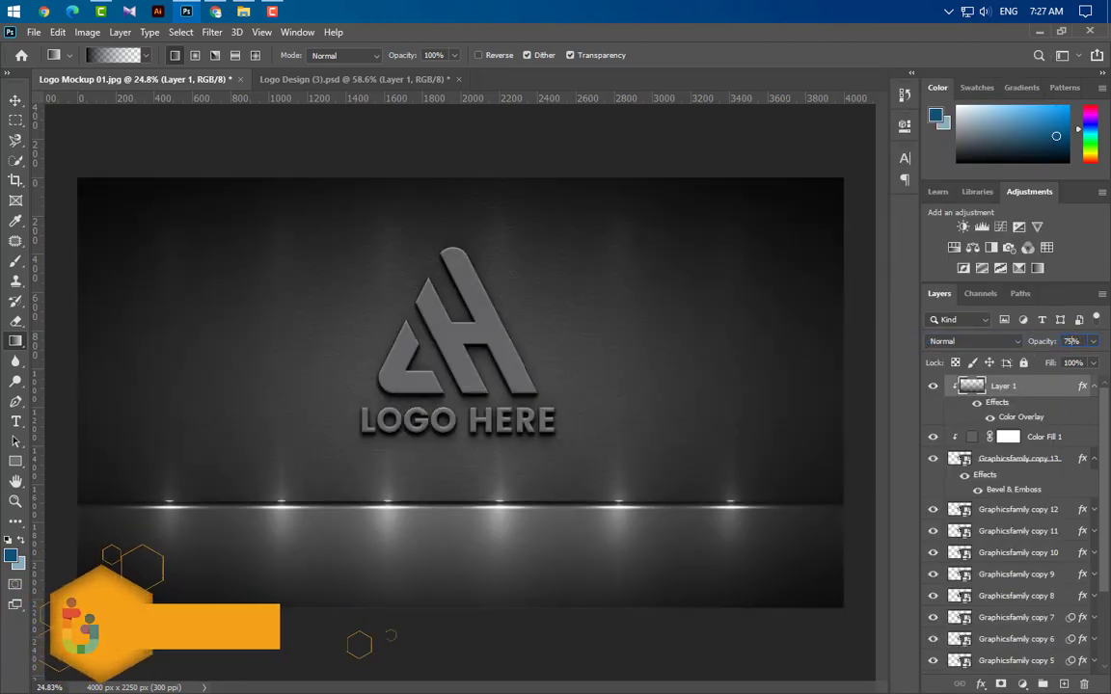
Step: Place the Office Glass image from New folder (5) in the mockup and scale it down until it just covers the logo and its text
left_click(16, 100)
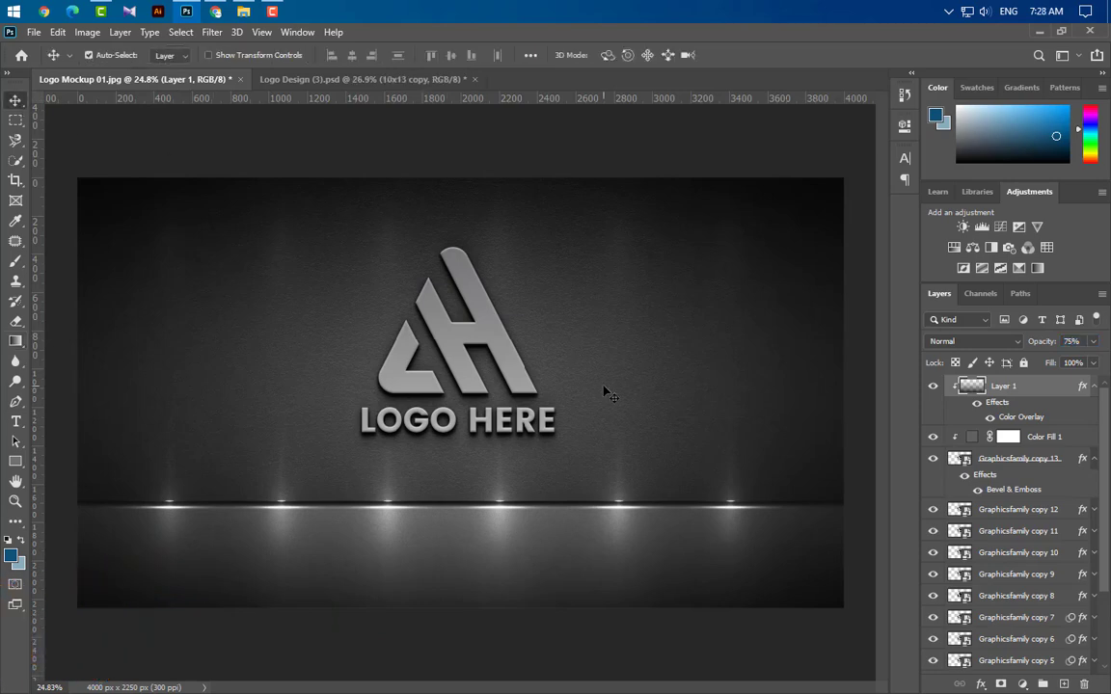
left_click(241, 12)
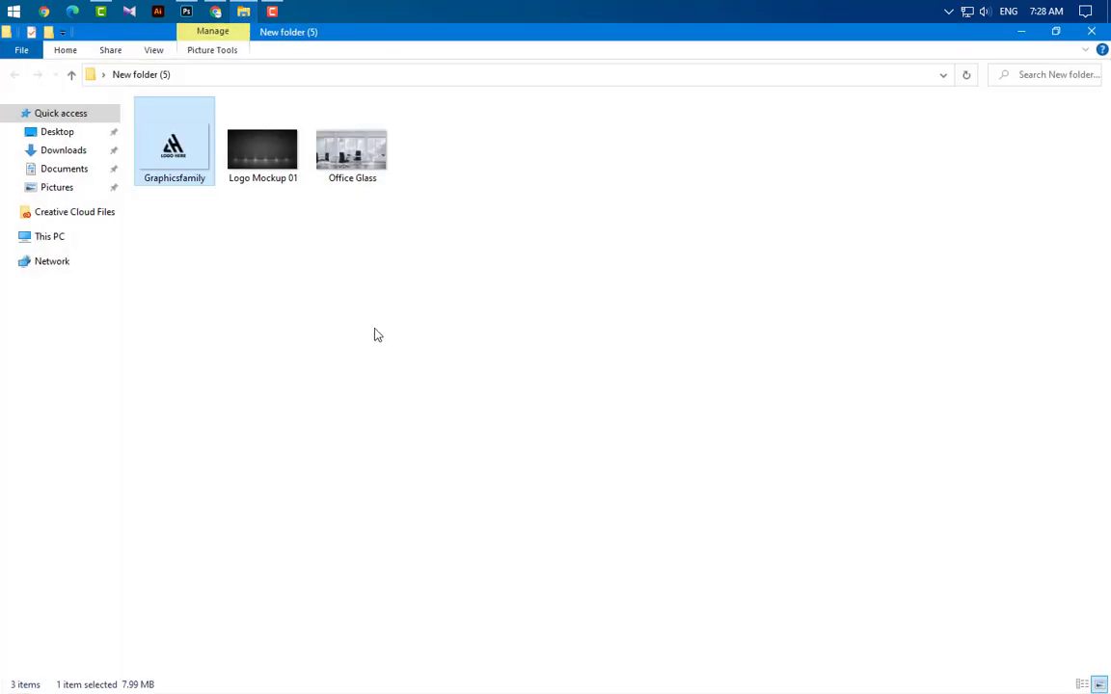
left_click_drag(359, 166, 472, 445)
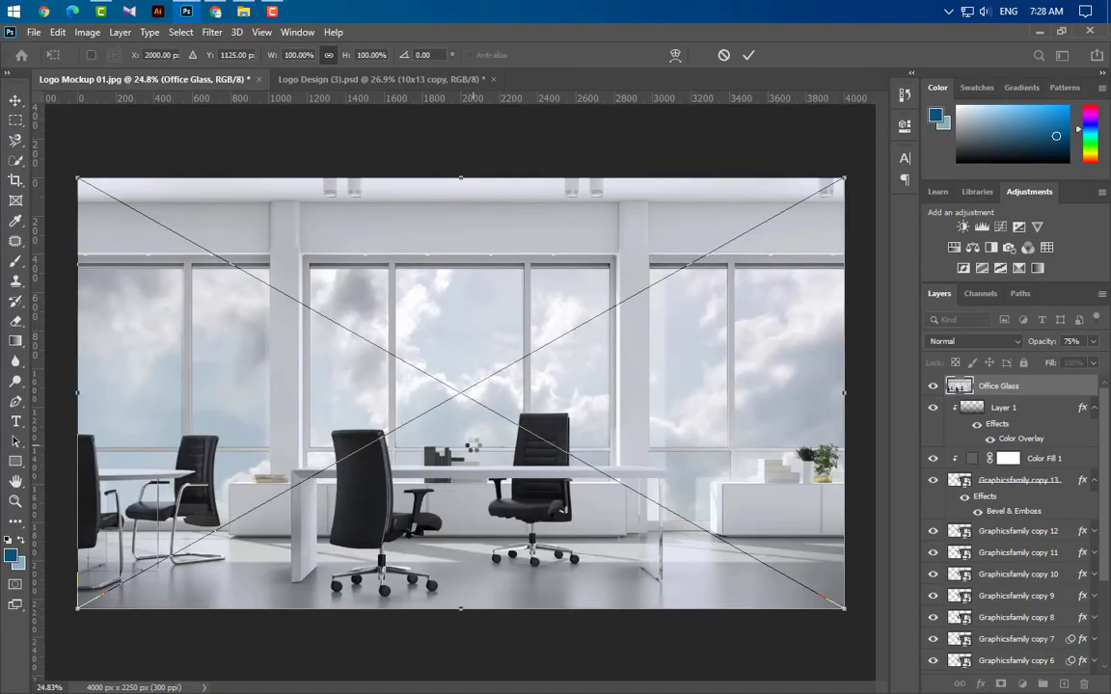
left_click_drag(458, 192, 459, 228)
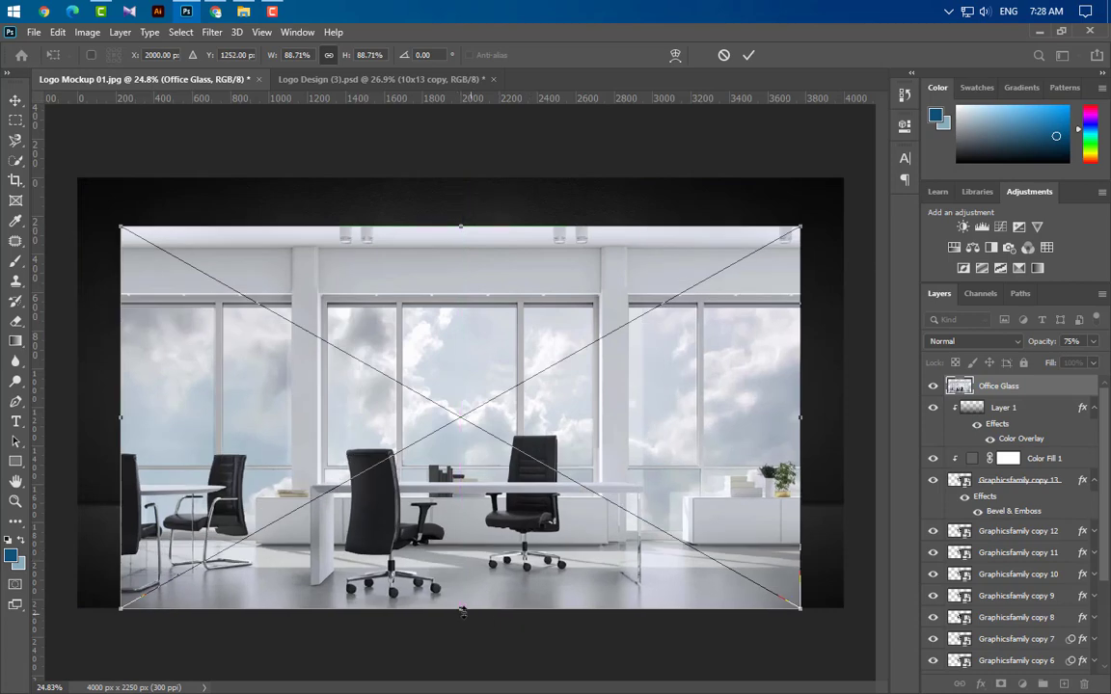
left_click_drag(461, 607, 460, 461)
left_click(749, 55)
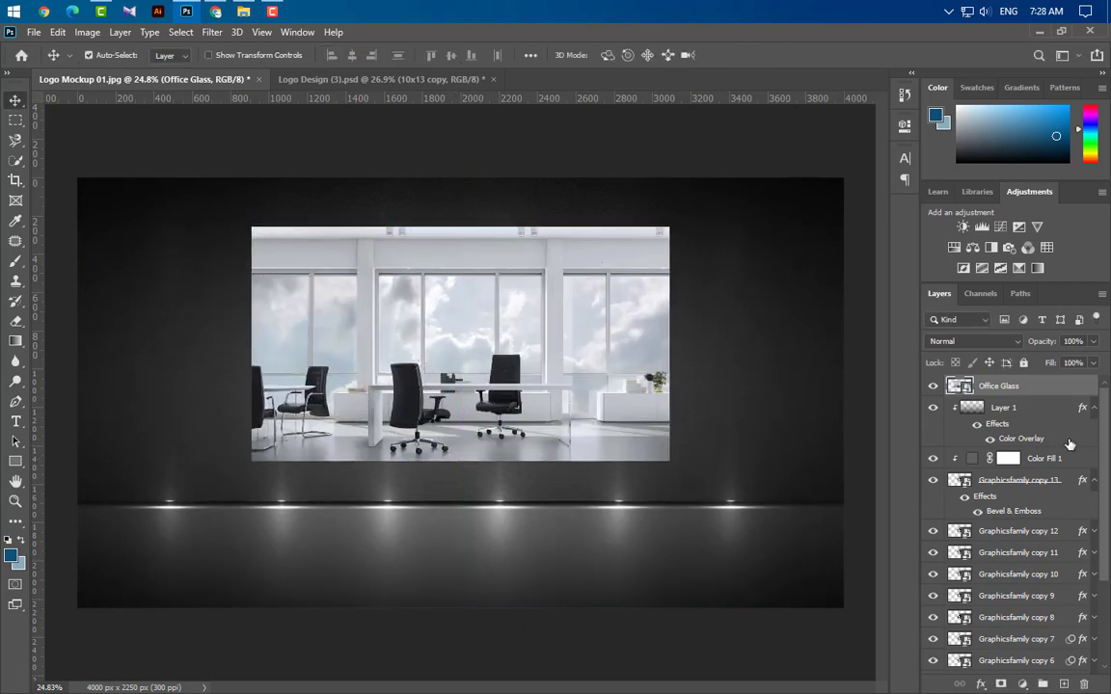
Step: Clip the Office Glass layer to the logo and set it to Soft Light blending at 50% opacity
right_click(1056, 386)
left_click(931, 374)
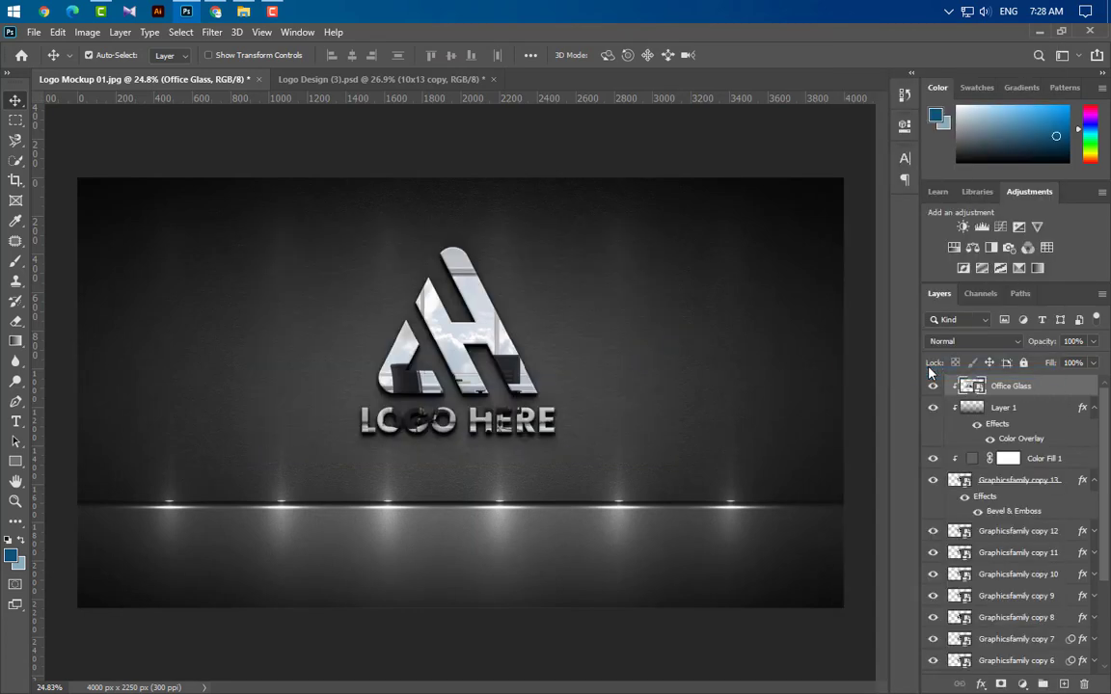
left_click(974, 342)
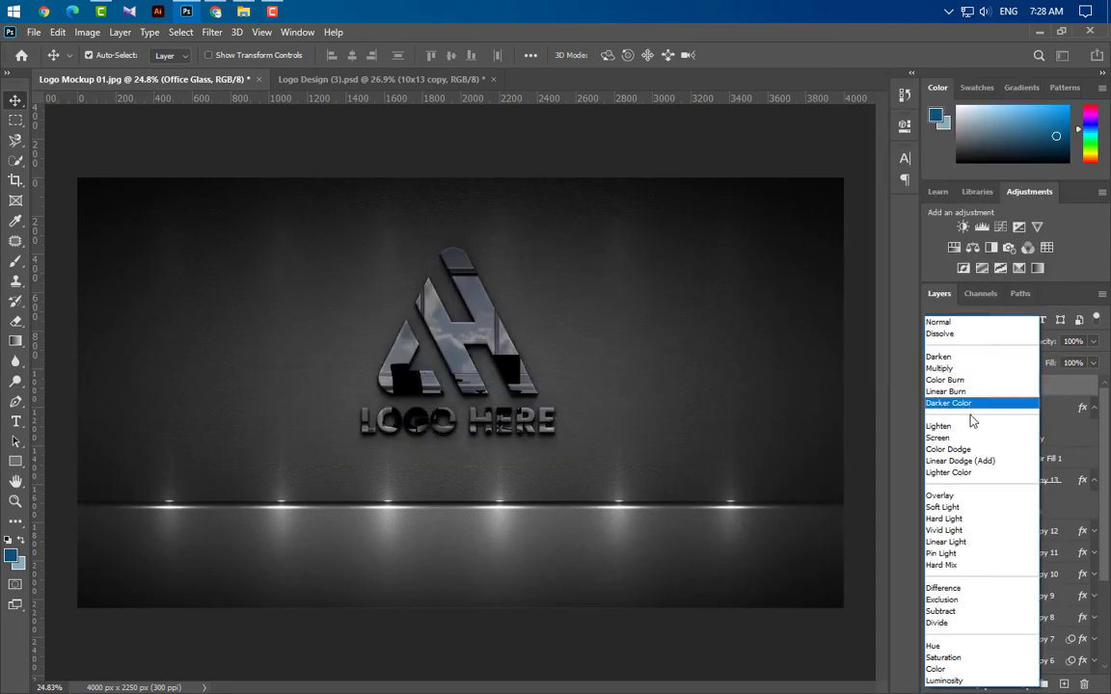
left_click(943, 507)
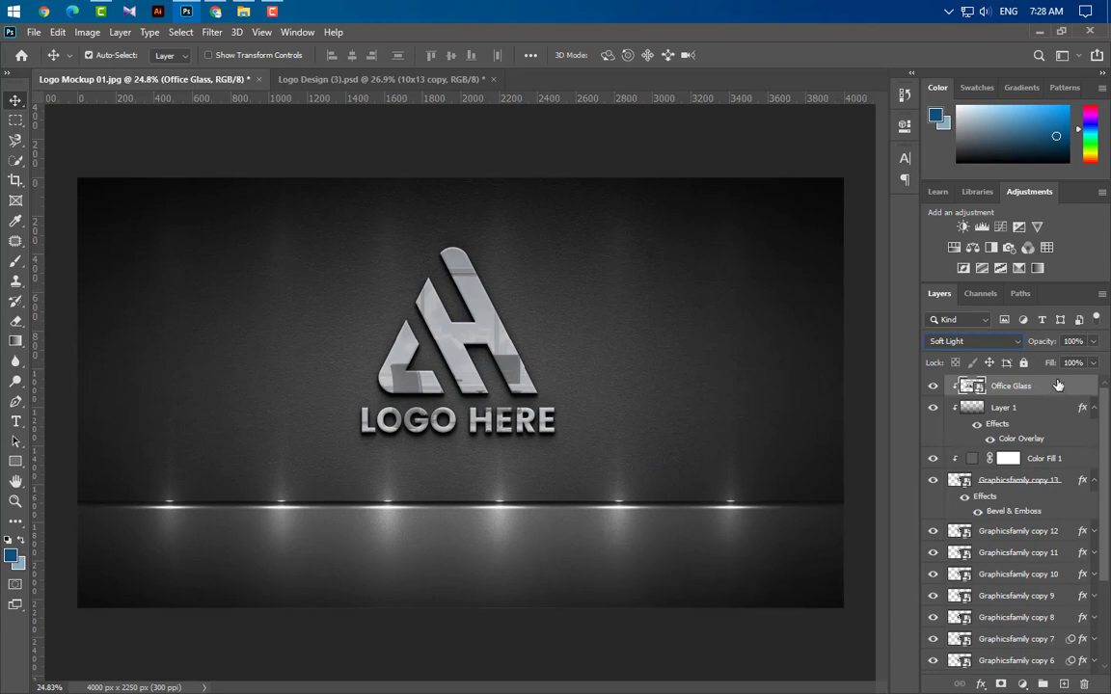
left_click(1075, 340)
left_click_drag(1051, 348, 1003, 349)
Step: Duplicate the Office Glass layer and set the duplicate to Multiply blending at 20% opacity
left_click_drag(1051, 531, 1064, 683)
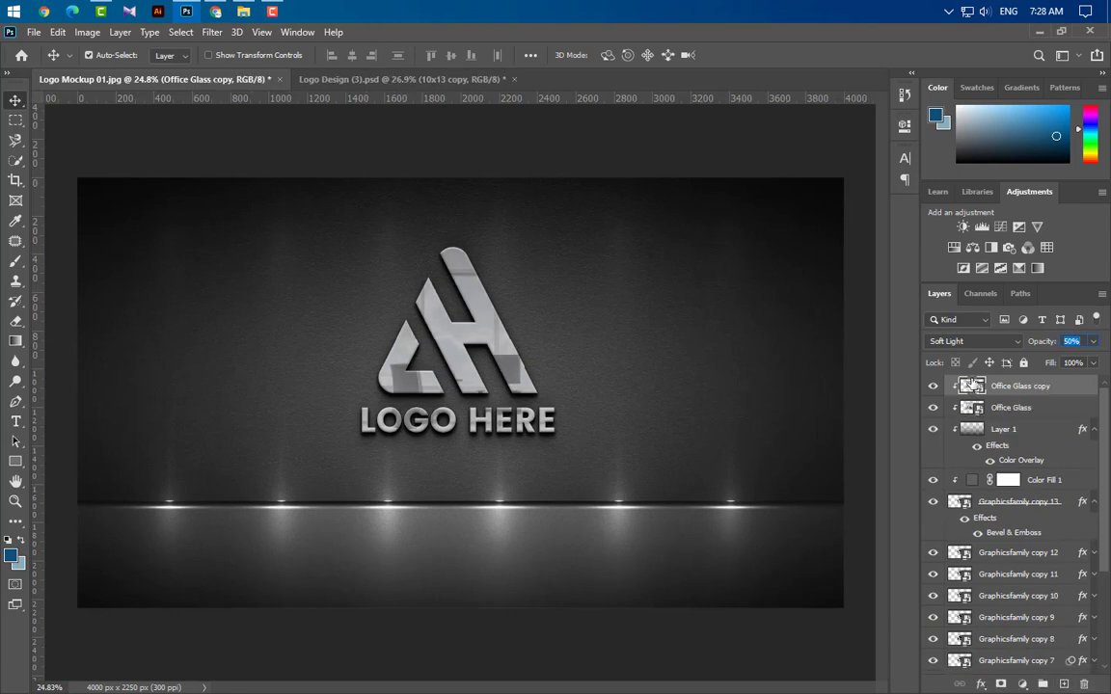
left_click(976, 343)
left_click(950, 363)
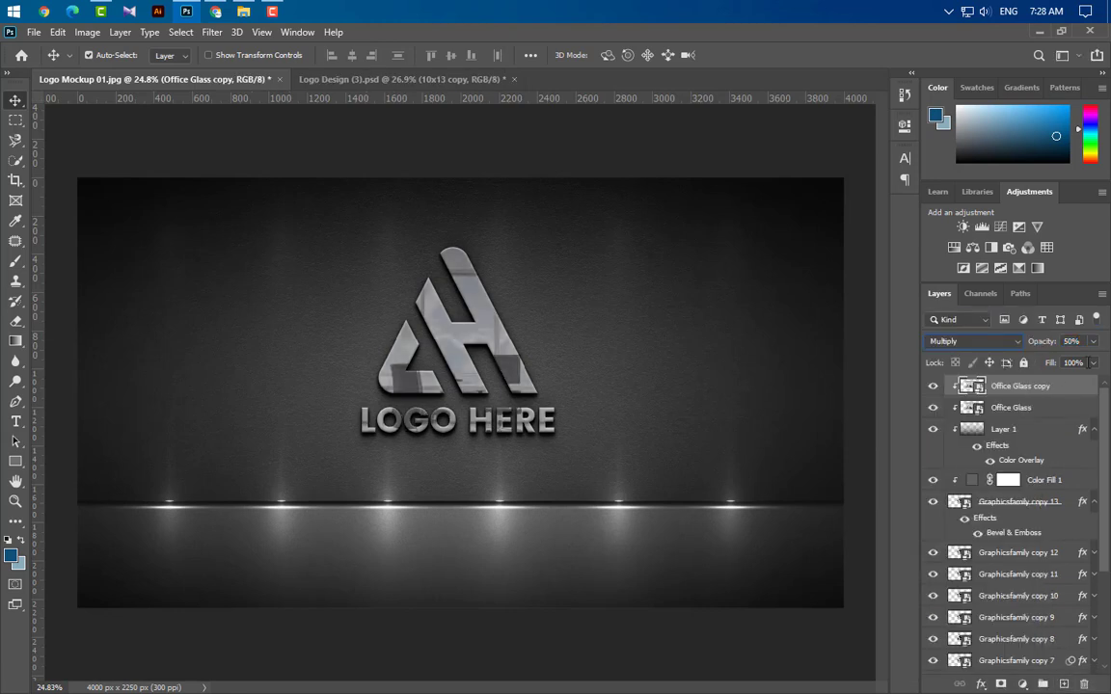
type("20")
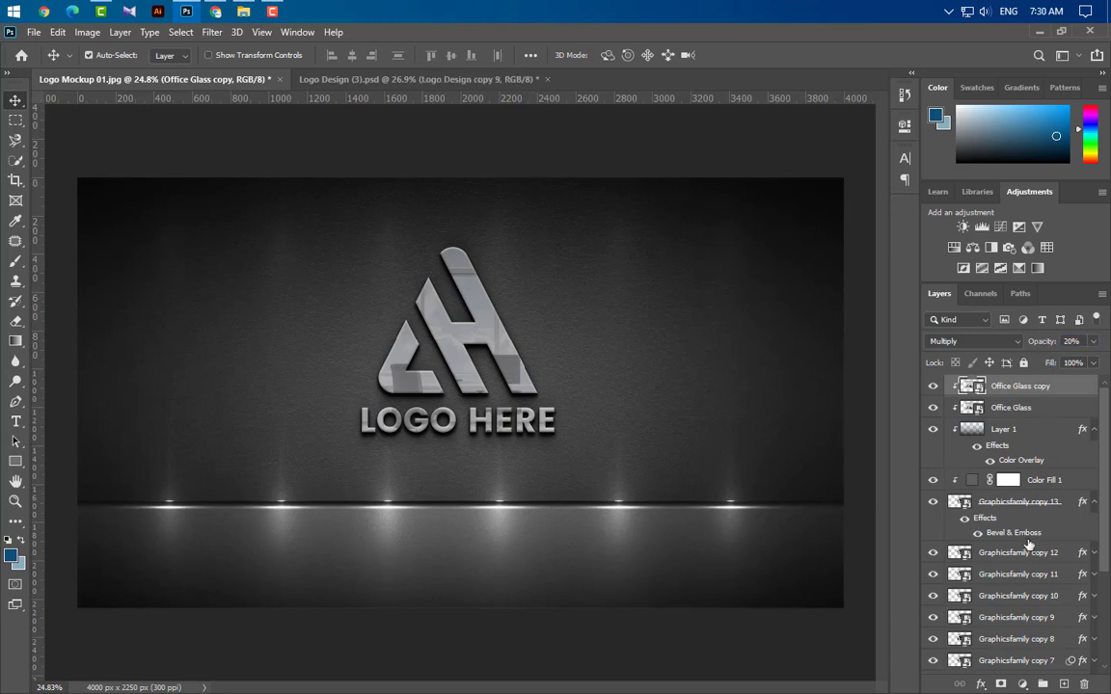
Step: Duplicate Graphicsfamily copy 13 and clip the Color Fill 1 layer to the duplicate
left_click(1078, 514)
left_click_drag(1078, 517, 1065, 685)
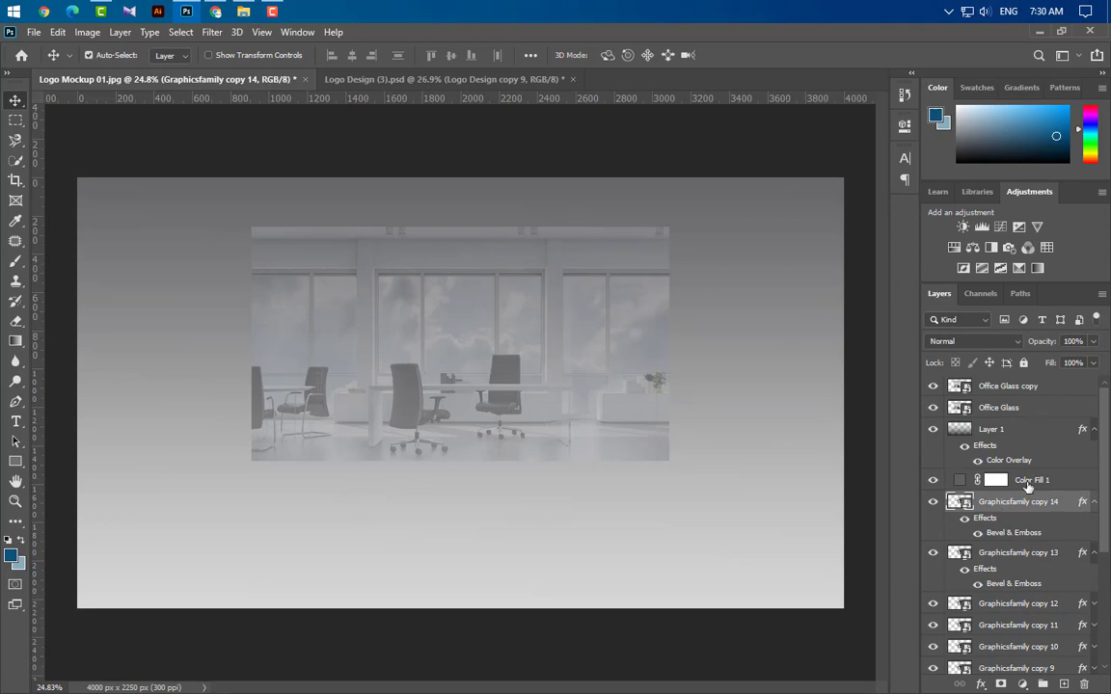
left_click(1068, 482)
right_click(1069, 484)
left_click(844, 306)
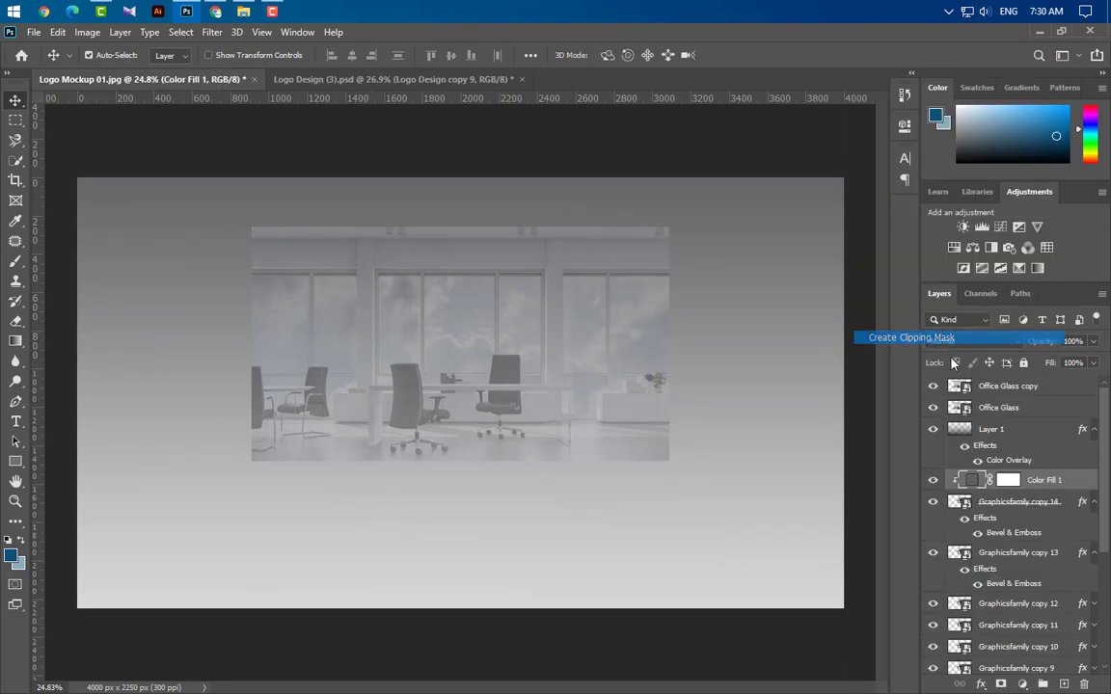
Step: Restore the clipping masks on Layer 1, Office Glass and Office Glass copy so they clip to the topmost logo copy
left_click(1028, 433)
right_click(1032, 432)
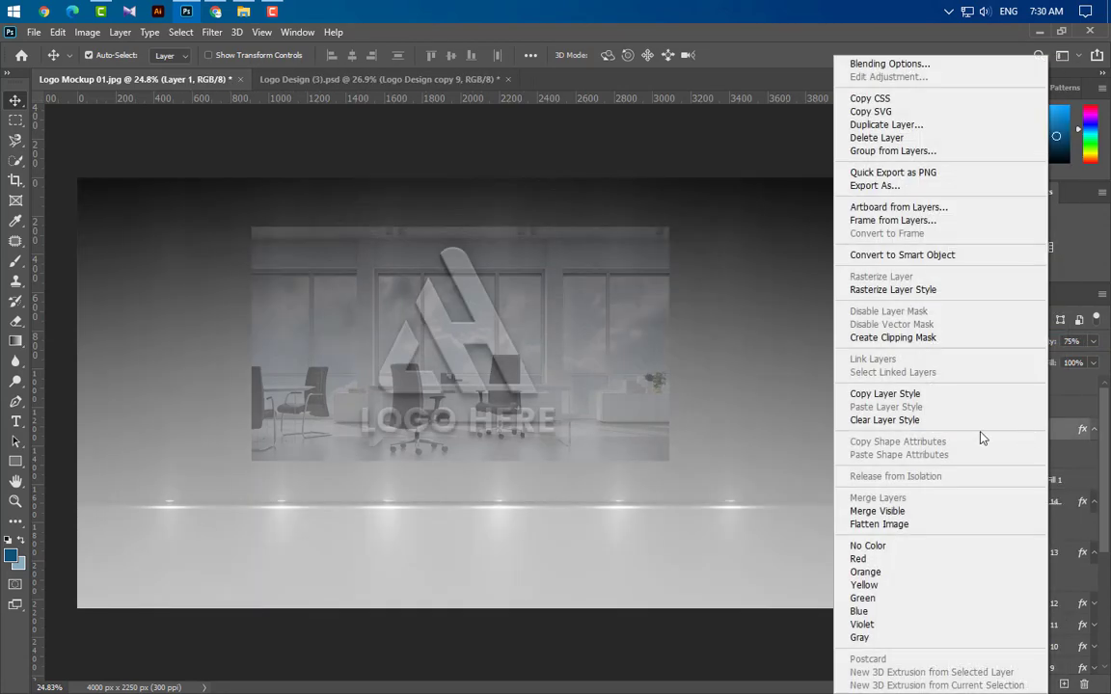
left_click(899, 338)
left_click(974, 405)
right_click(974, 405)
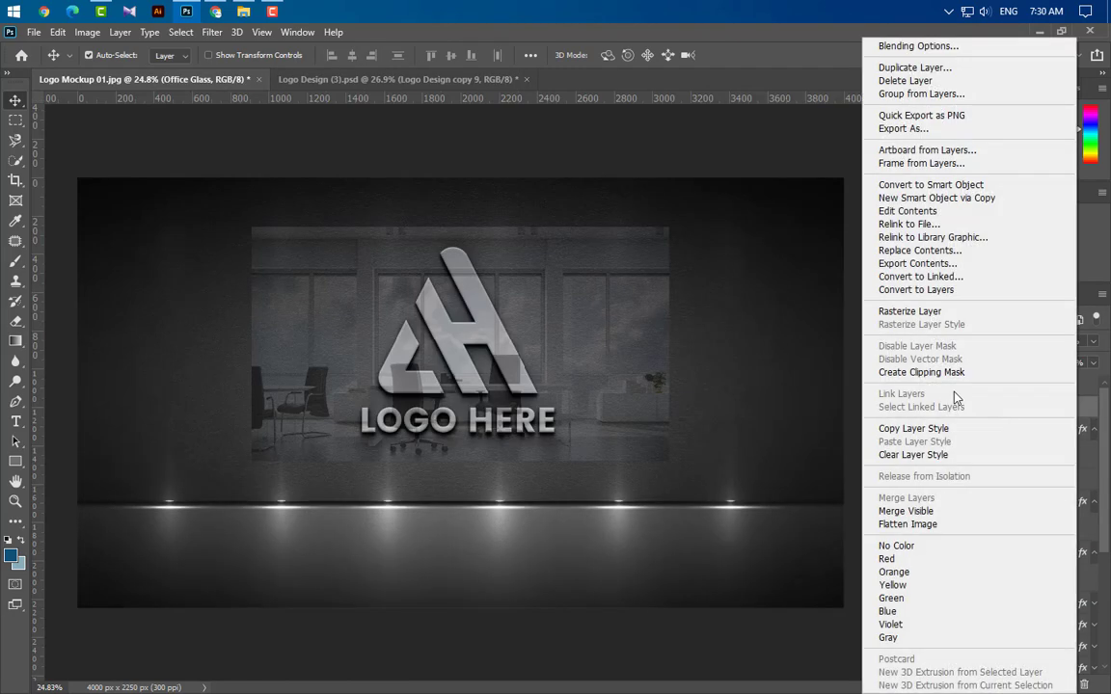
left_click(921, 372)
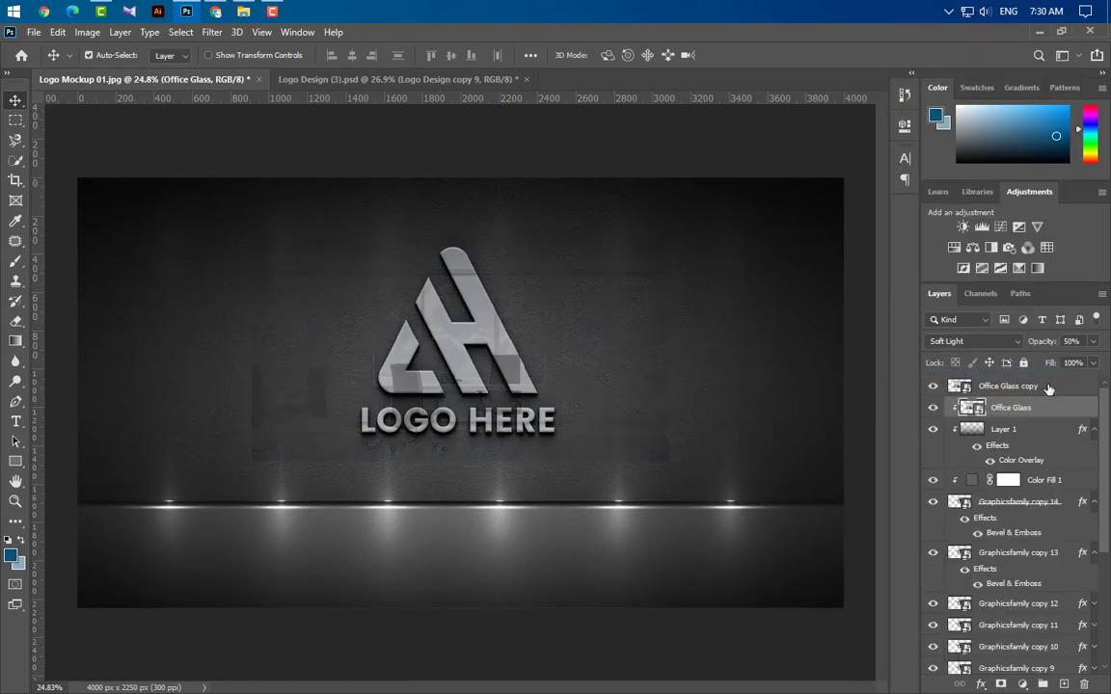
left_click(1061, 388)
right_click(1067, 390)
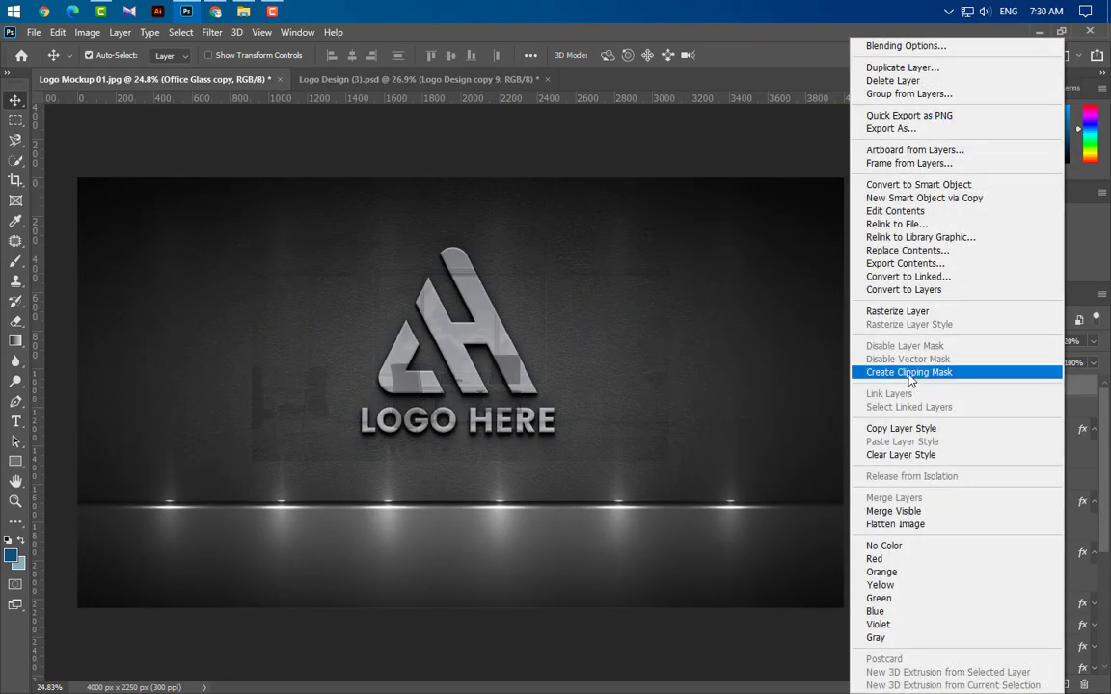
left_click(906, 373)
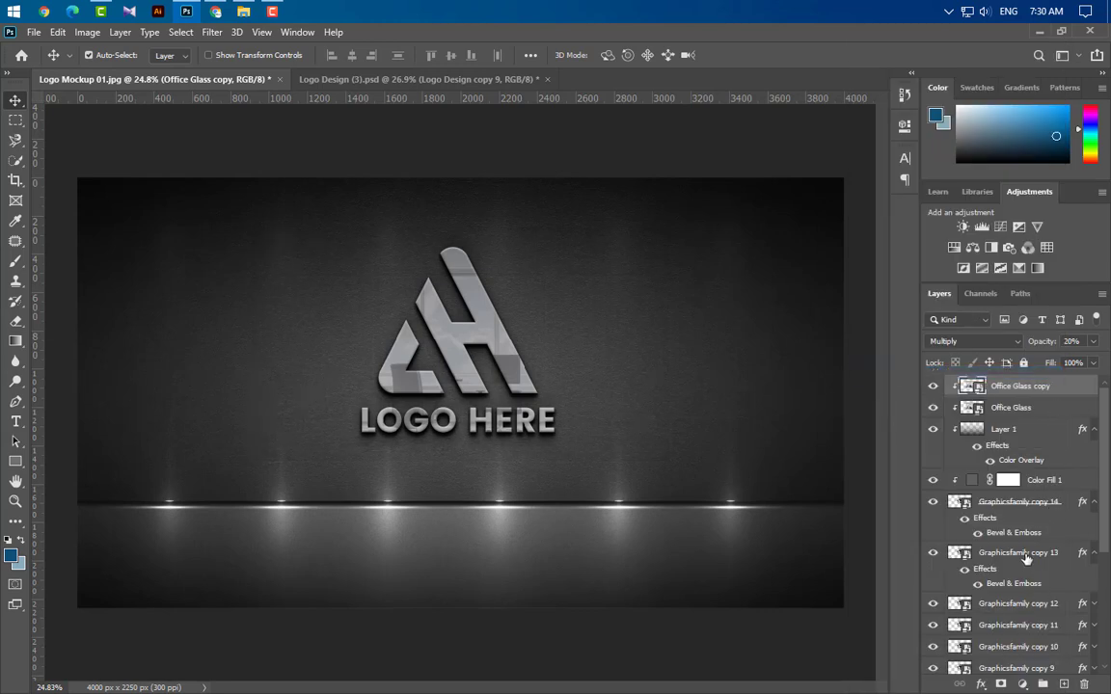
Step: Move Graphicsfamily copy 13 to the top of the layer stack and set its bevel to Pillow Emboss, depth 80%, size 130 px, soften 15 px
left_click_drag(1036, 555, 1045, 375)
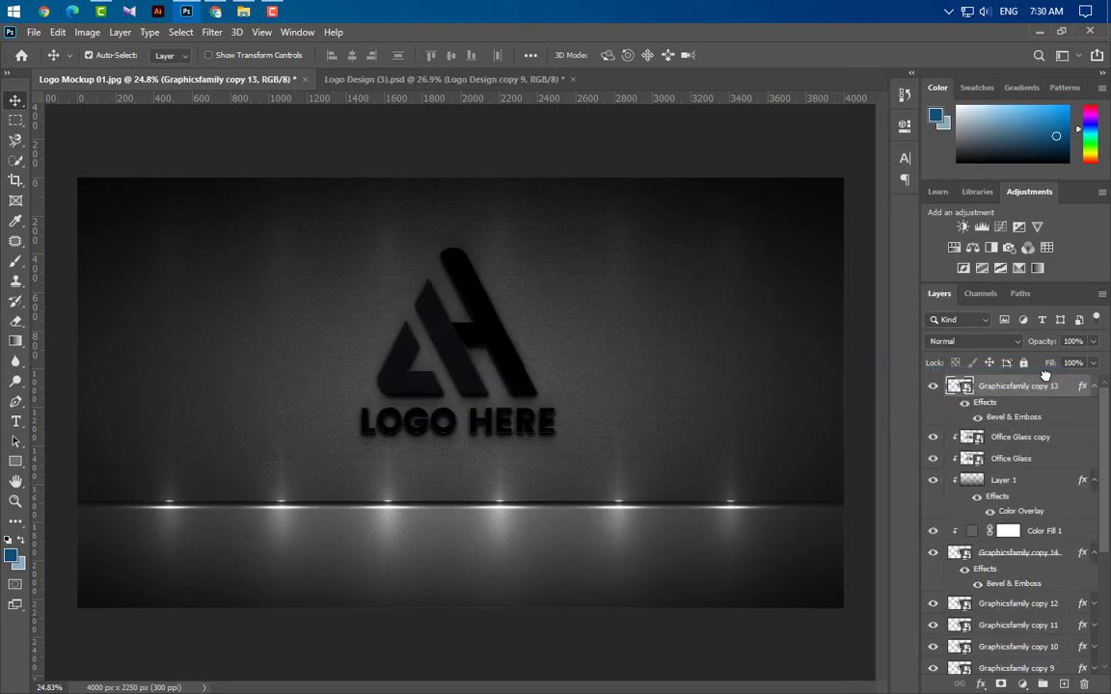
double_click(1009, 419)
left_click(564, 252)
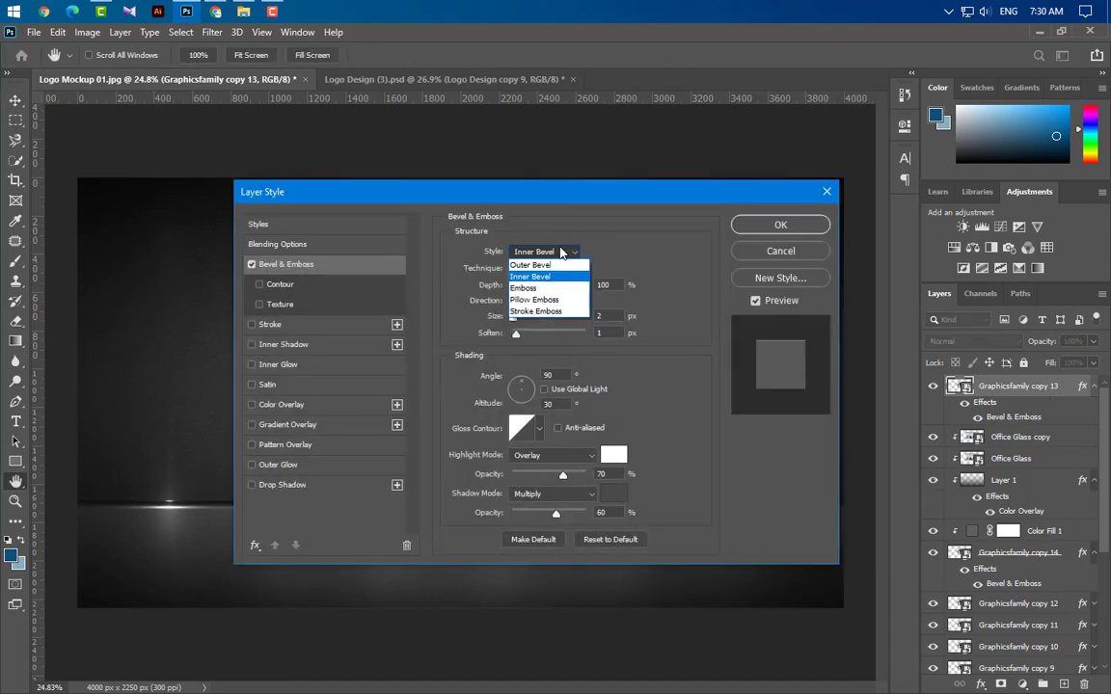
left_click(562, 301)
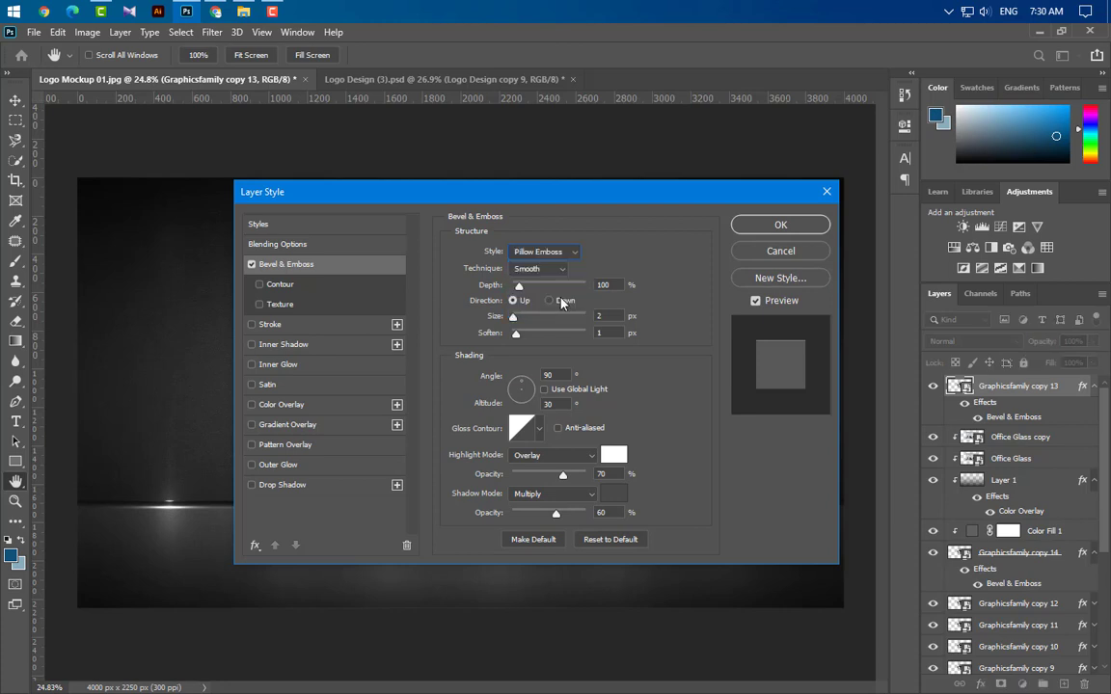
left_click_drag(613, 284, 579, 284)
type("80")
type("130")
left_click(610, 334)
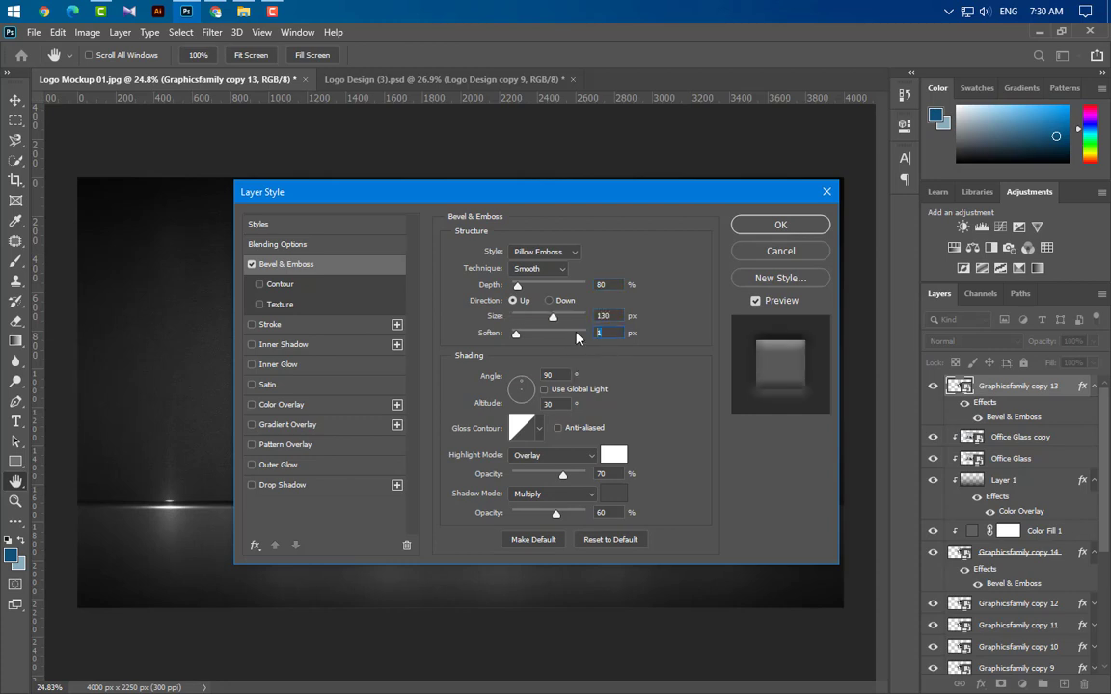
type("5")
Step: Set the bevel shading to angle 70°, altitude 35°, Color Dodge highlight at 13% opacity and shadow opacity 0%, and apply the style
left_click(555, 376)
type("70")
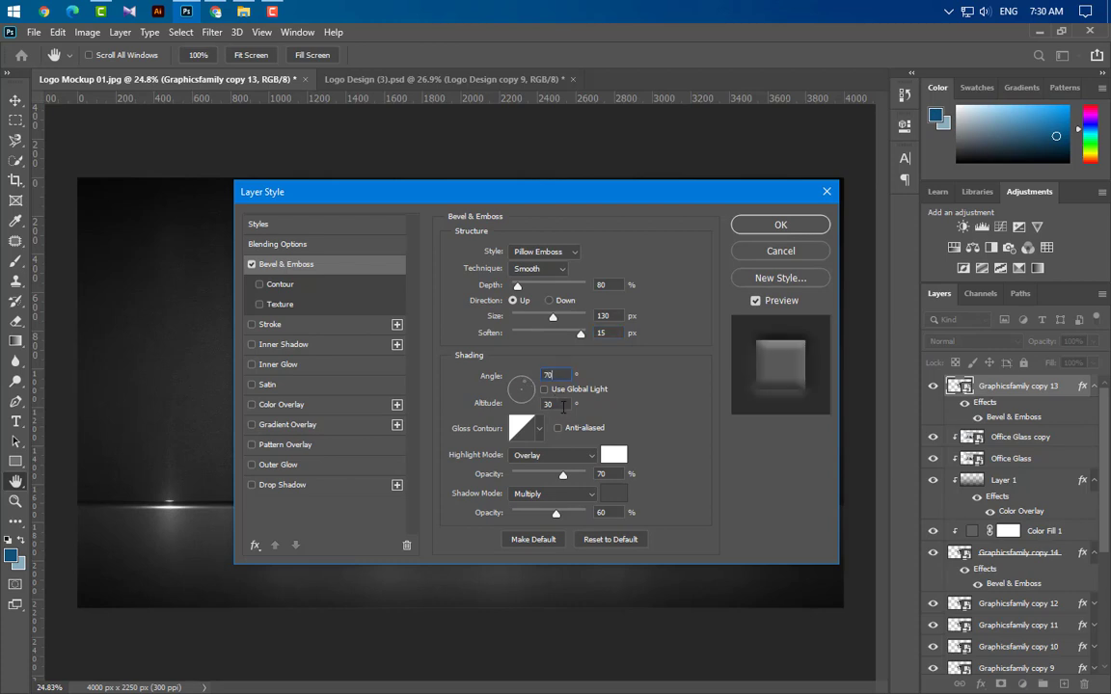
key("Tab")
type("35")
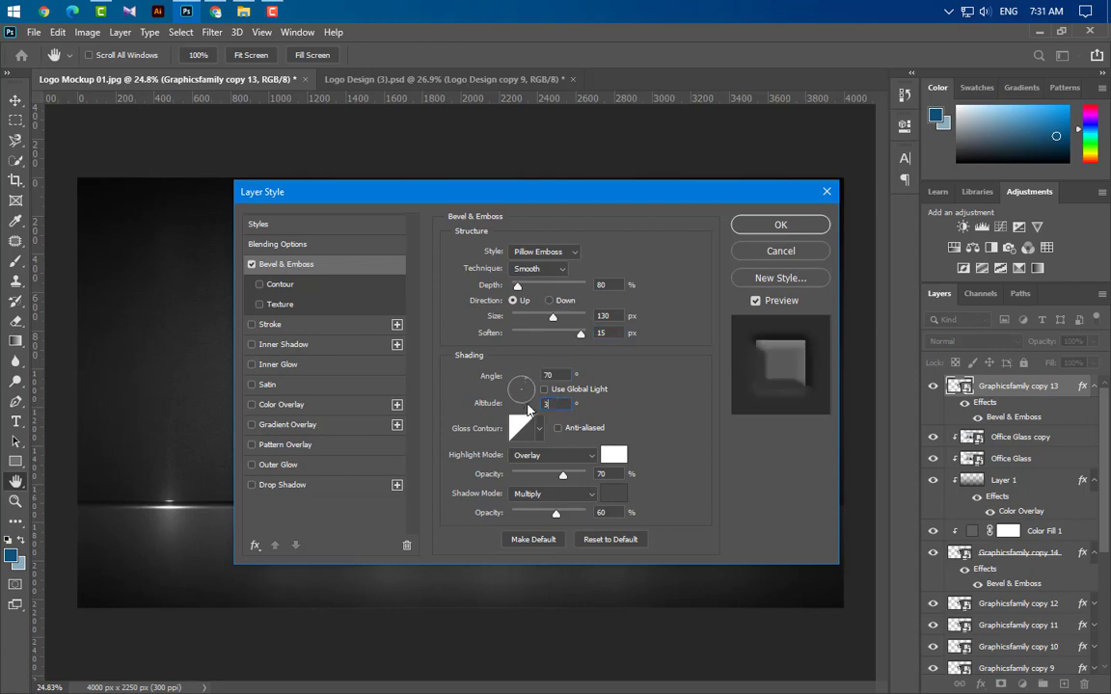
left_click(579, 464)
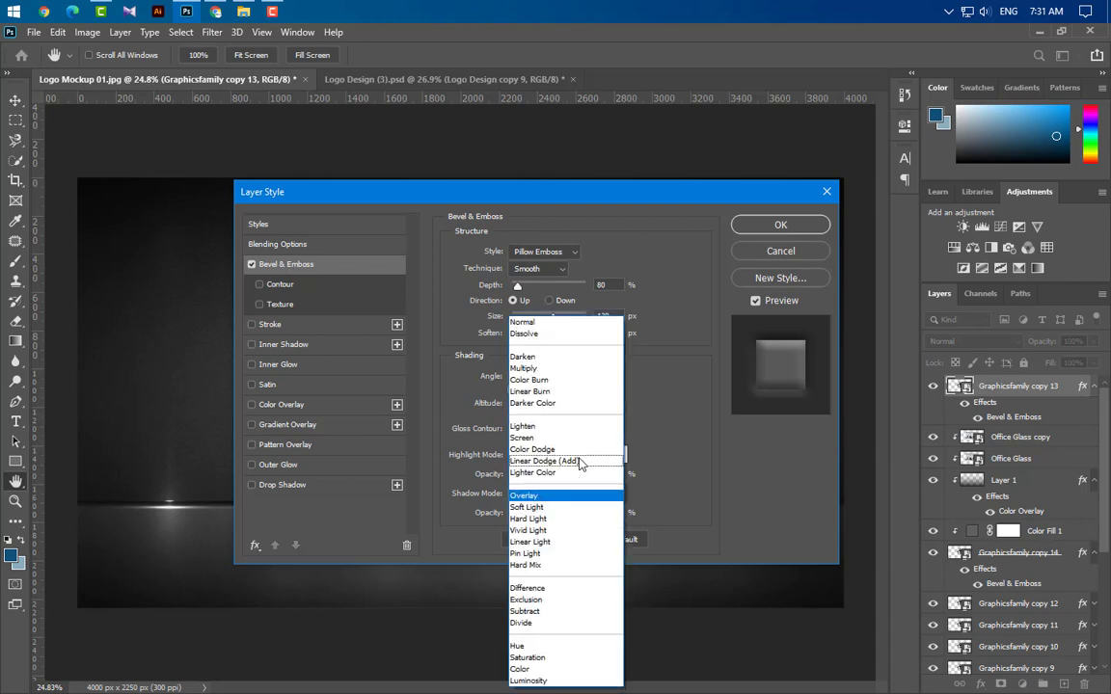
left_click(576, 449)
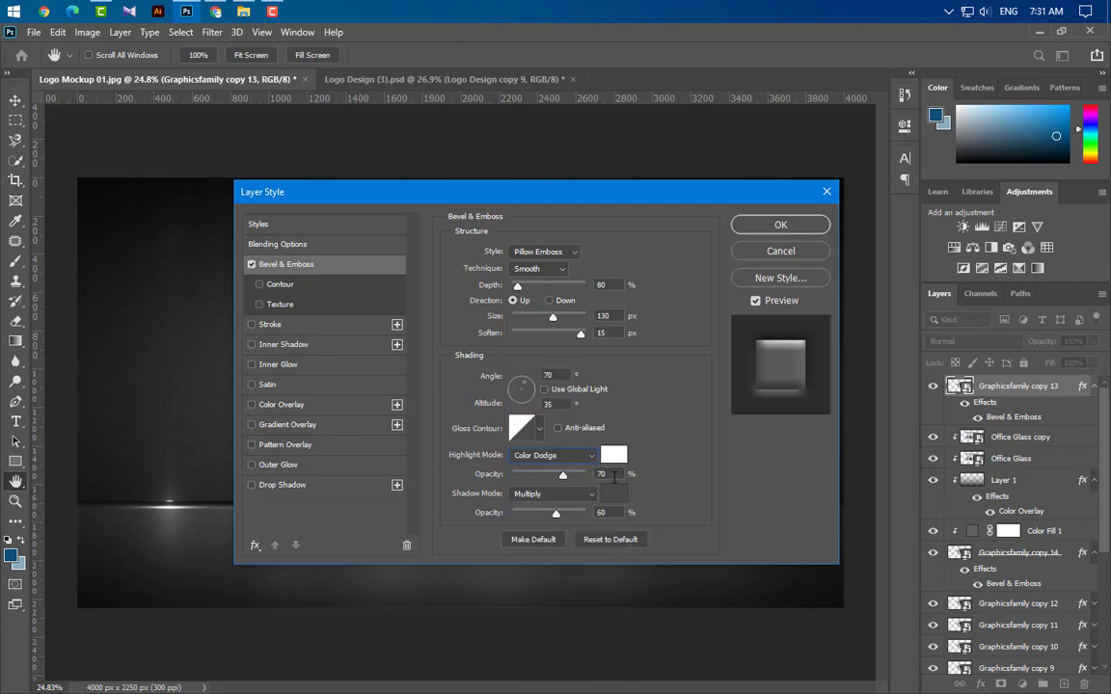
left_click(563, 474)
type("13")
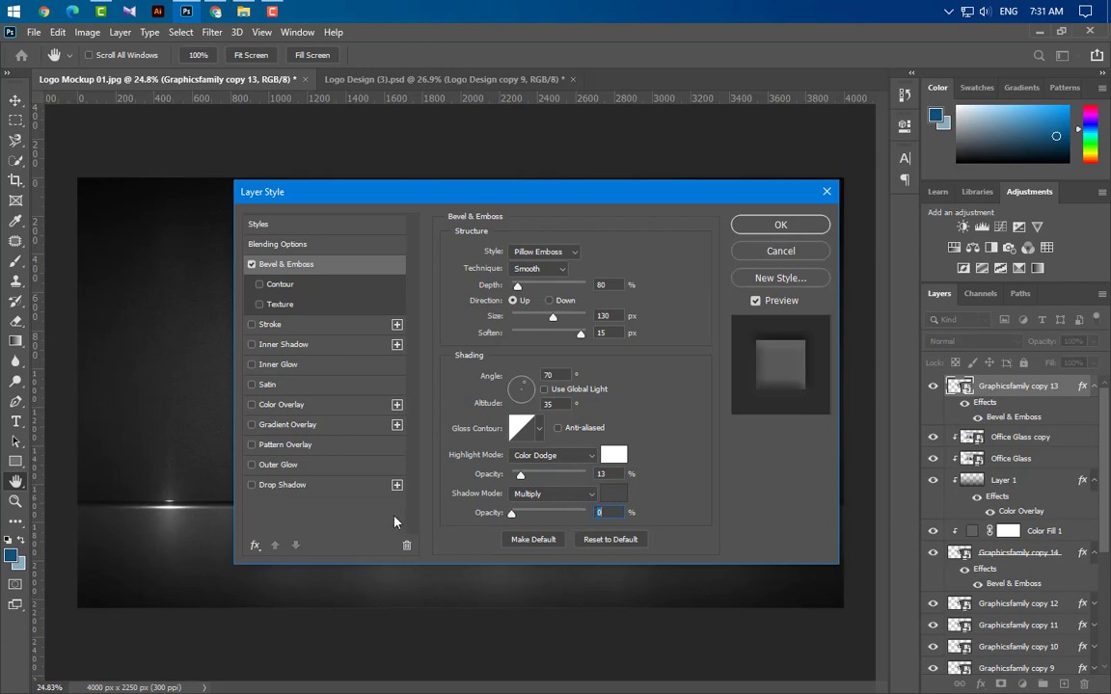
type("0")
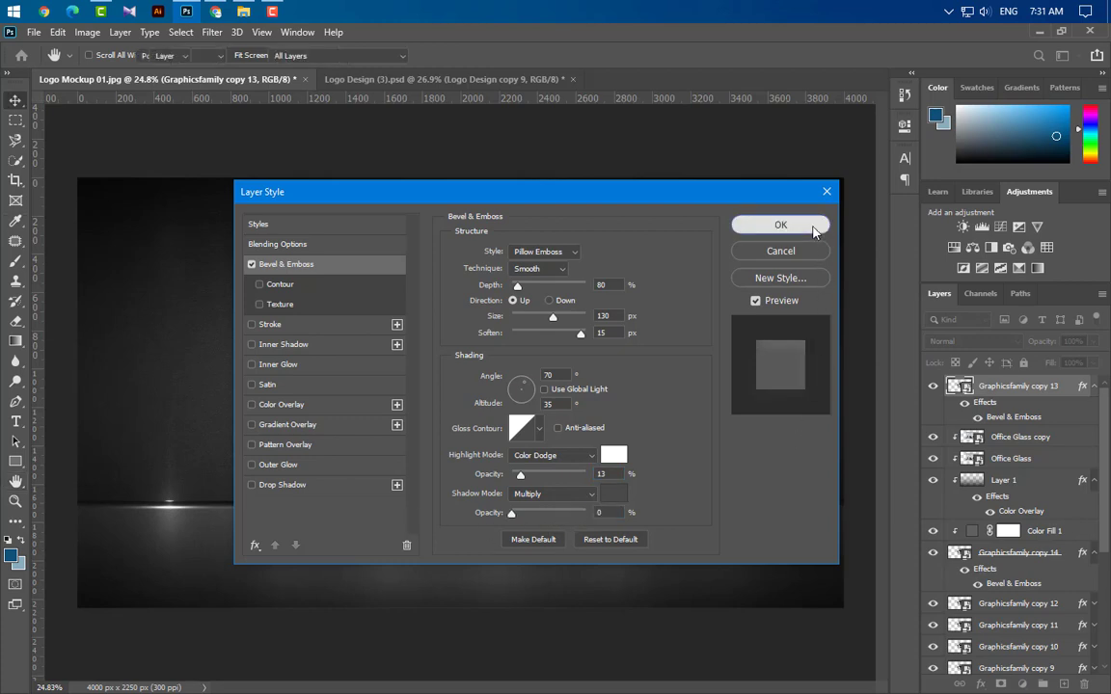
left_click(817, 224)
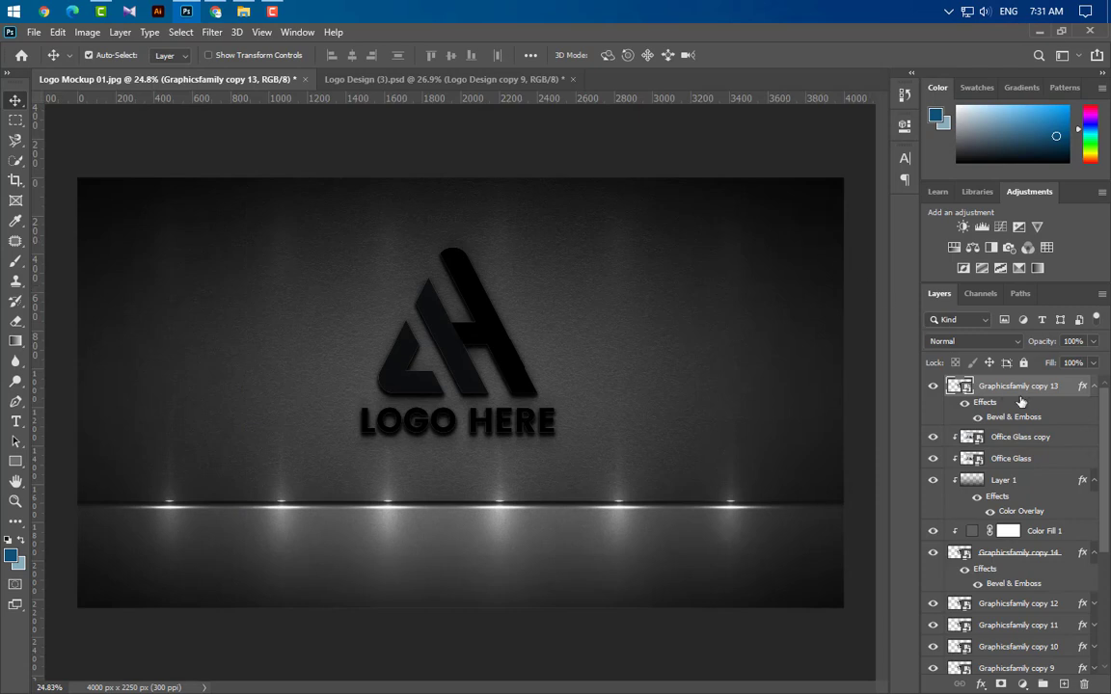
Step: Set Graphicsfamily copy 13's fill to 0% and duplicate the layer with Bevel & Emboss turned off on the duplicate
left_click_drag(1092, 363, 1021, 383)
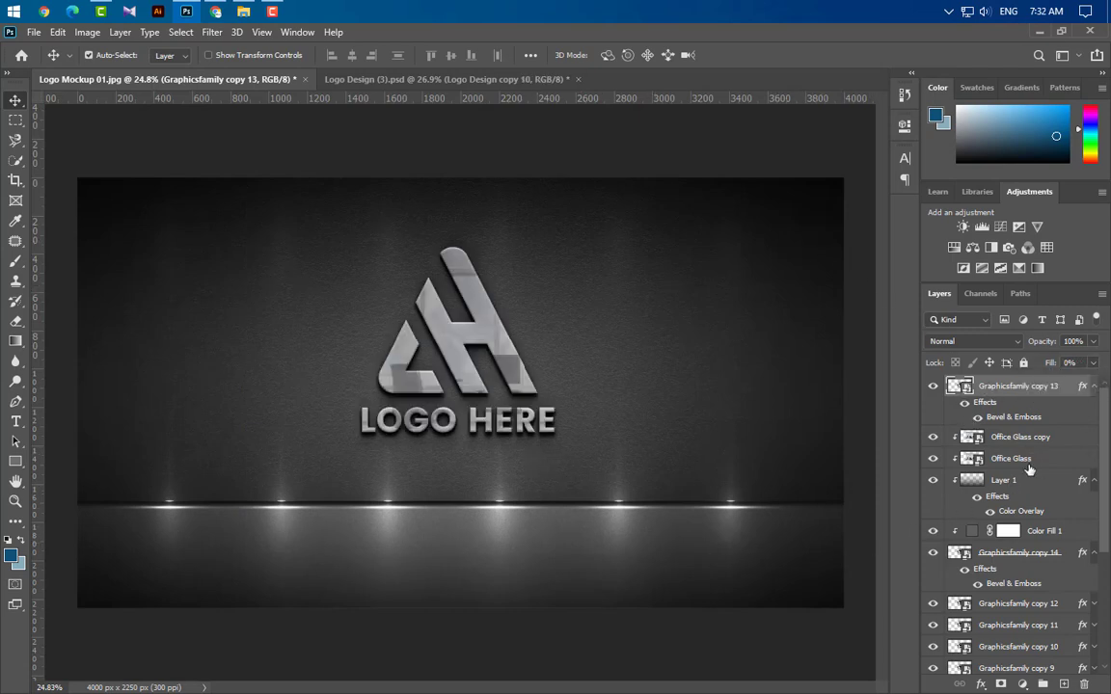
left_click_drag(959, 385, 1067, 685)
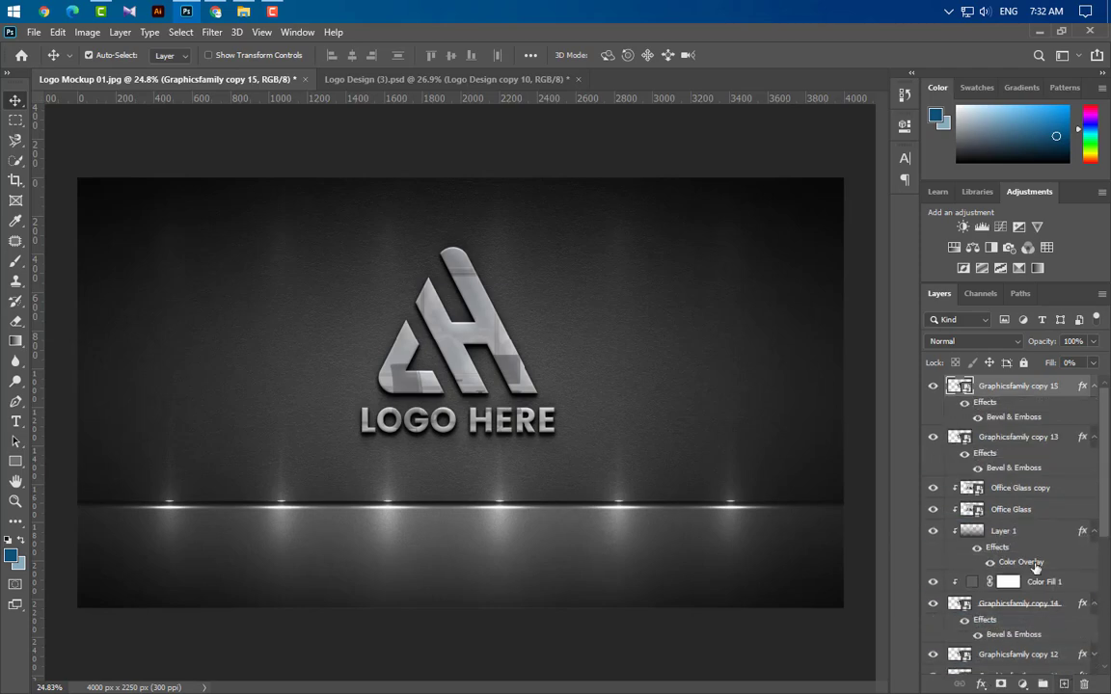
double_click(1013, 417)
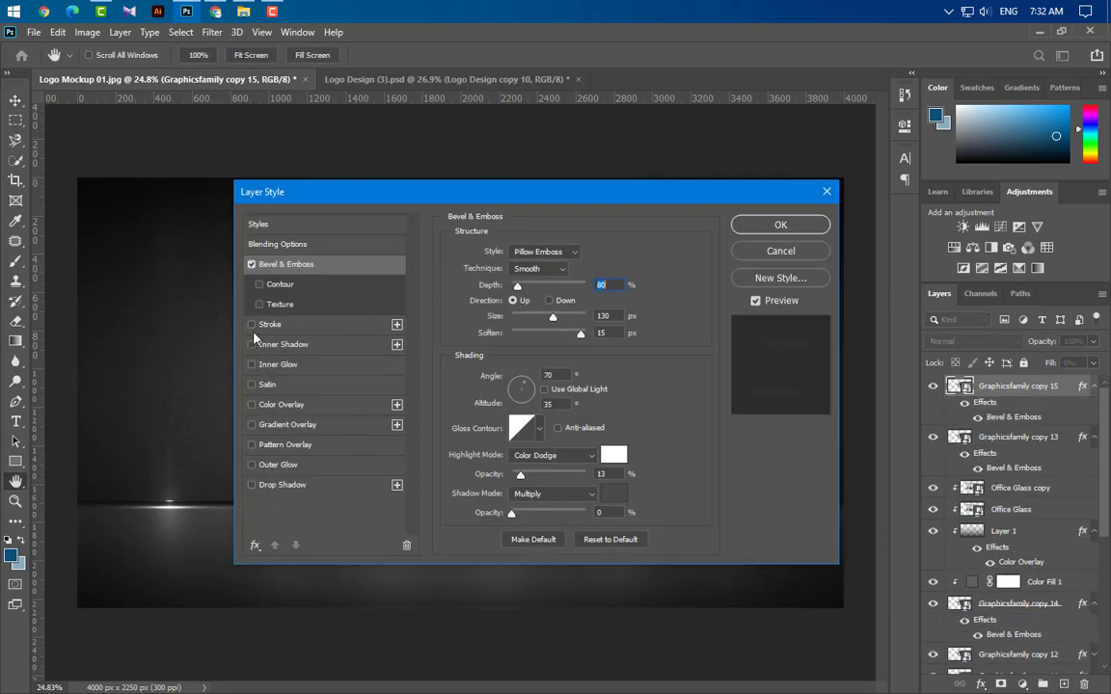
left_click(252, 264)
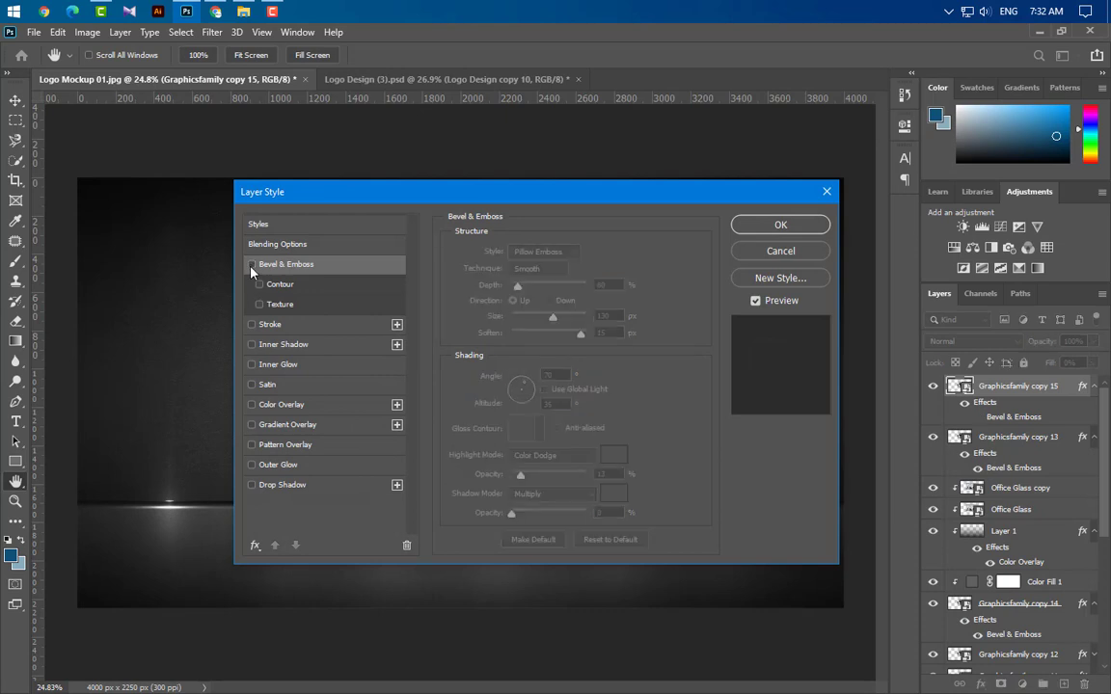
Step: Enable an Inner Shadow on the duplicate logo layer, coloured white (ffffff), with Color Dodge blending at 30% opacity
left_click(335, 347)
left_click(608, 253)
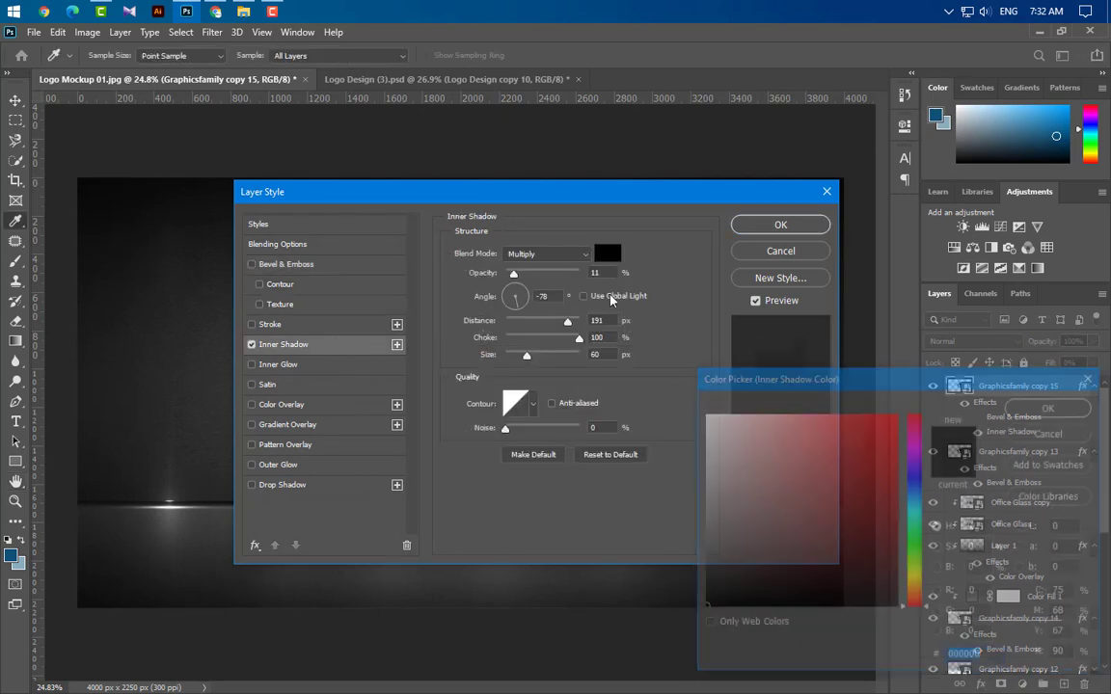
type("ffffff")
key("Return")
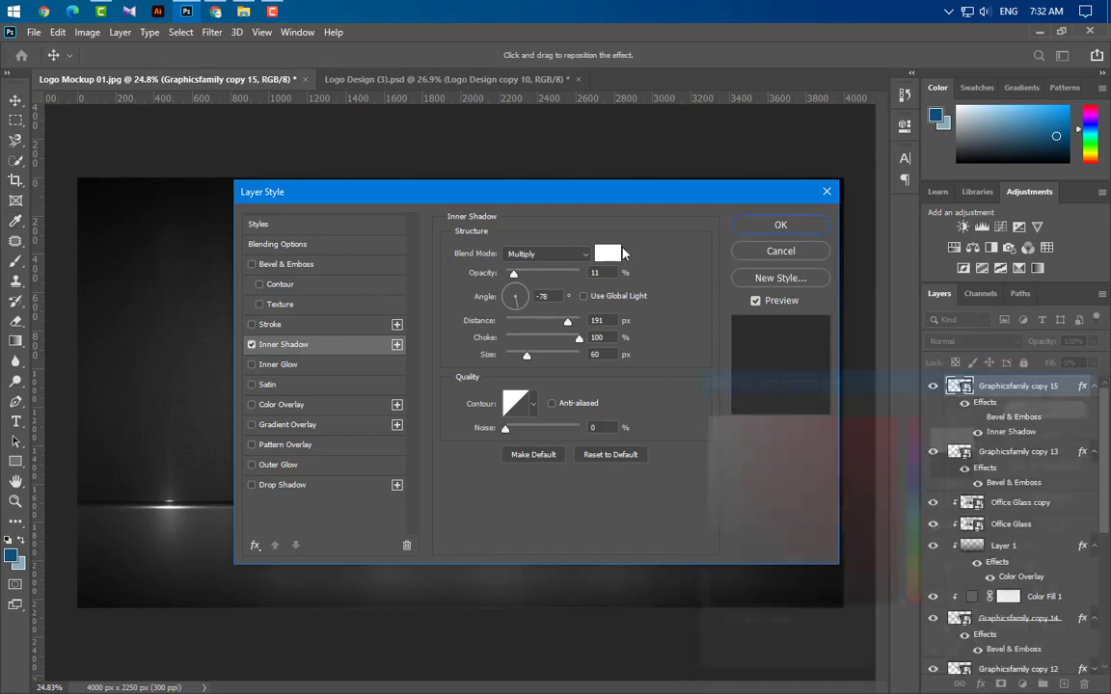
left_click(565, 254)
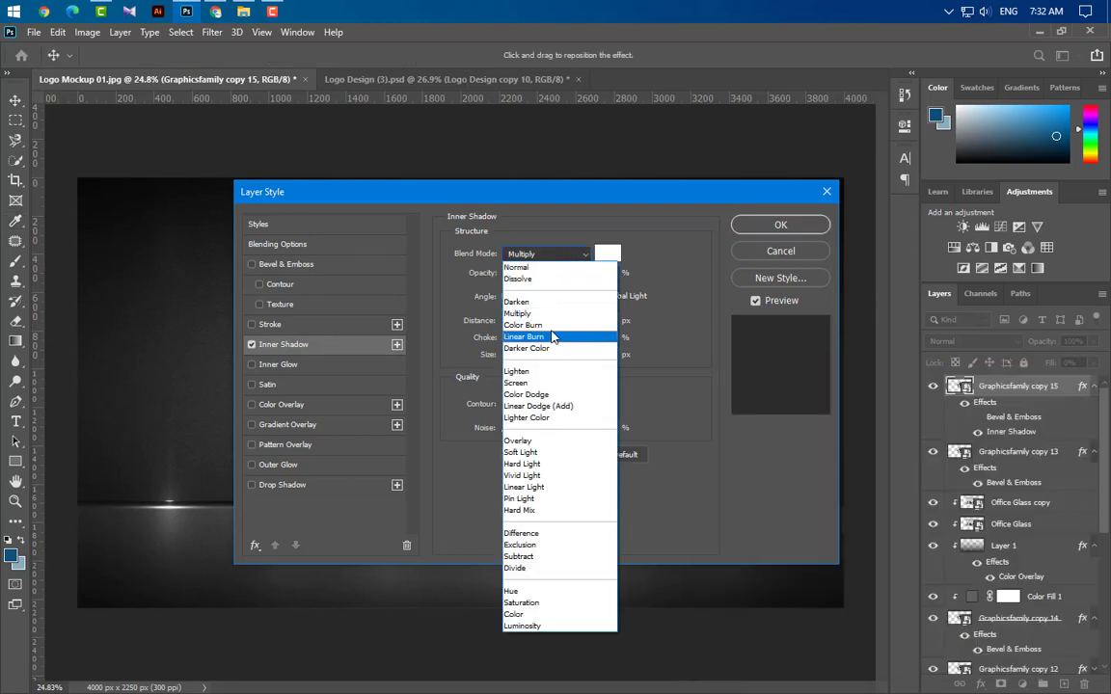
left_click(554, 395)
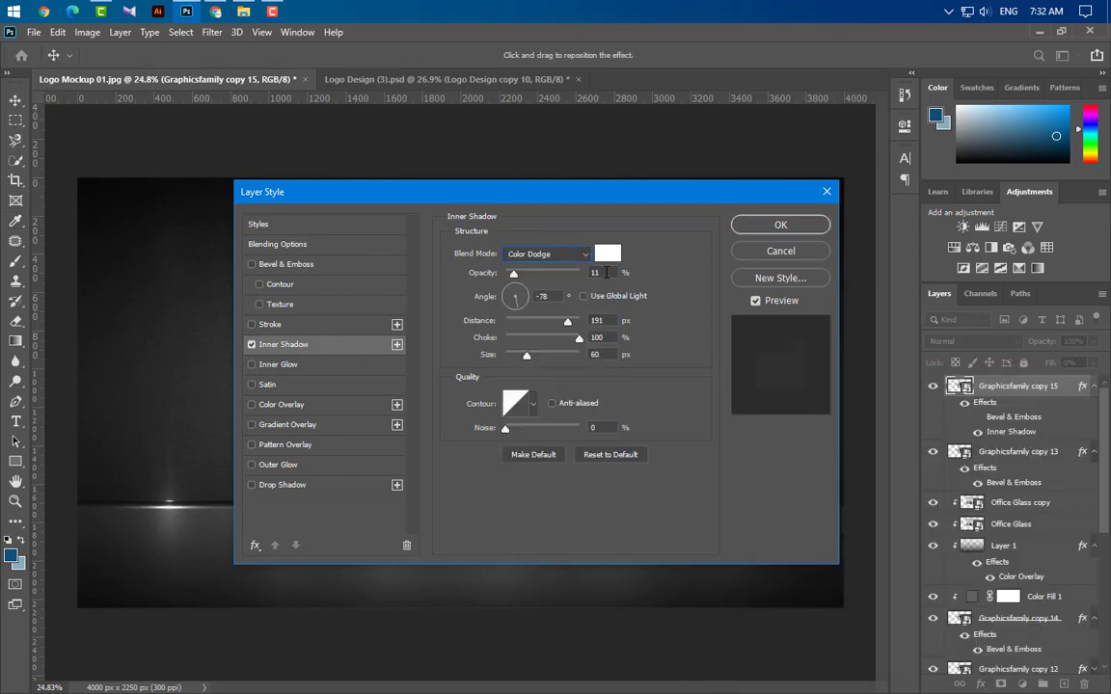
type("30")
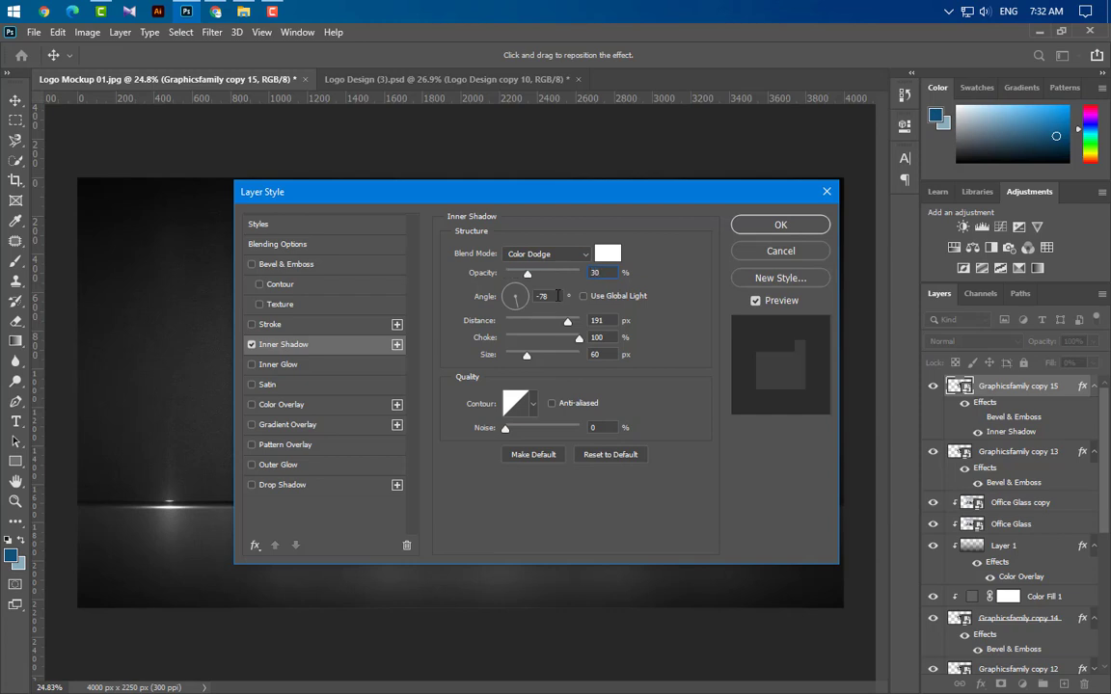
Step: Set the Inner Shadow's angle to 90°, distance to 5 px, choke to 0% and size to 10 px
type("90")
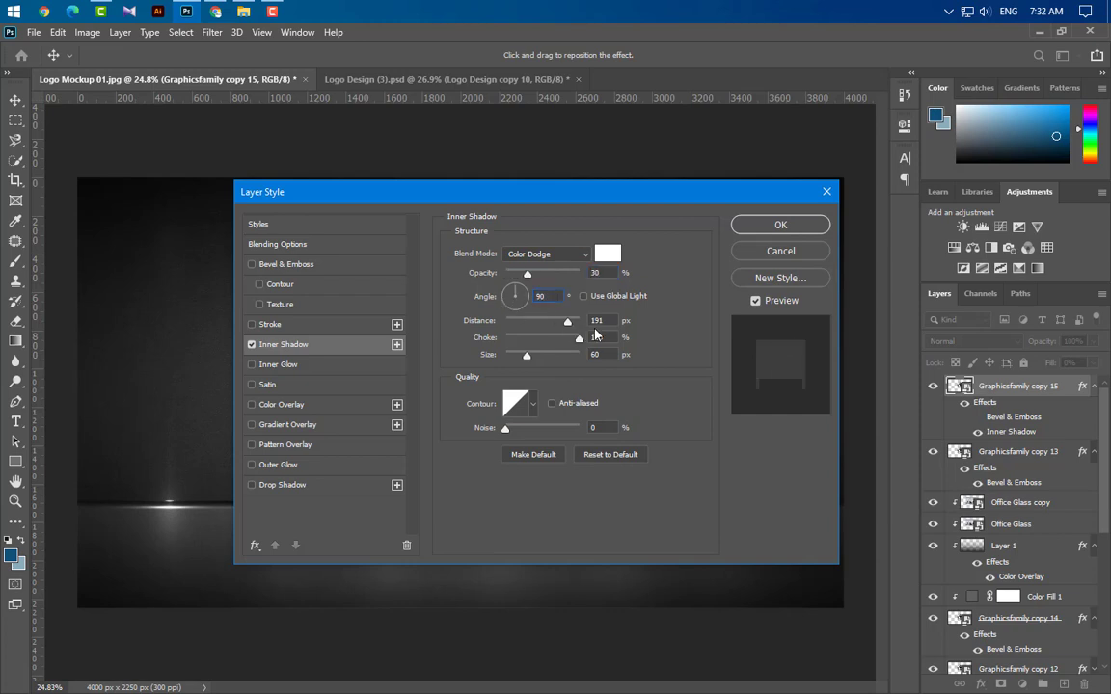
key("Tab")
type("5")
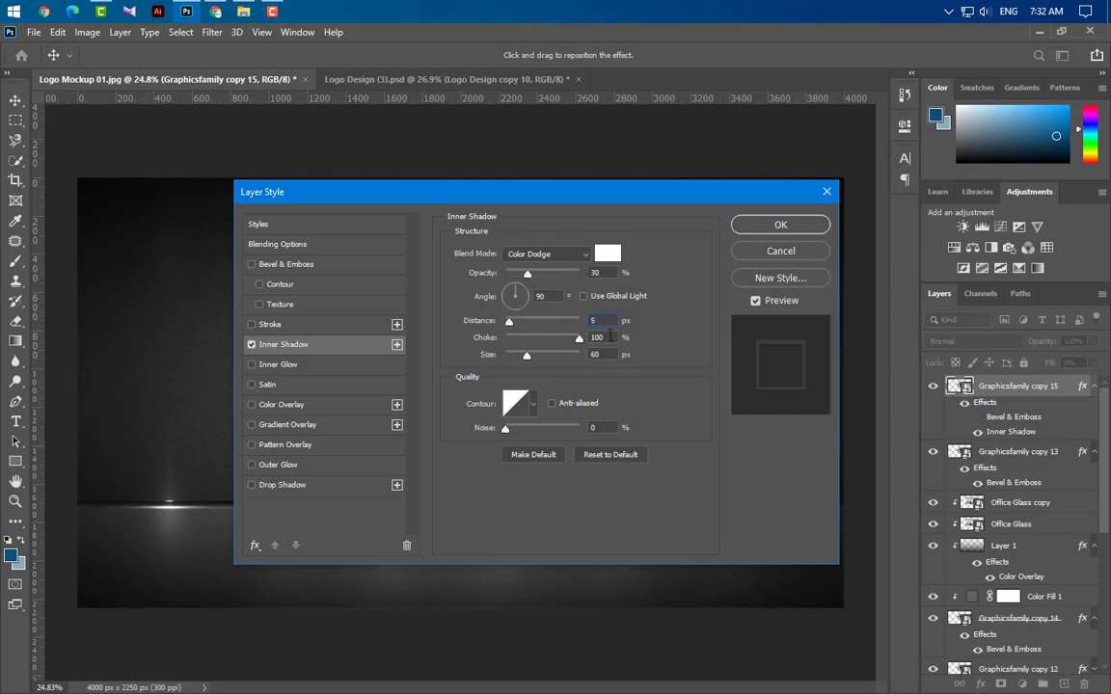
key("Tab")
type("0")
key("Tab")
type("1")
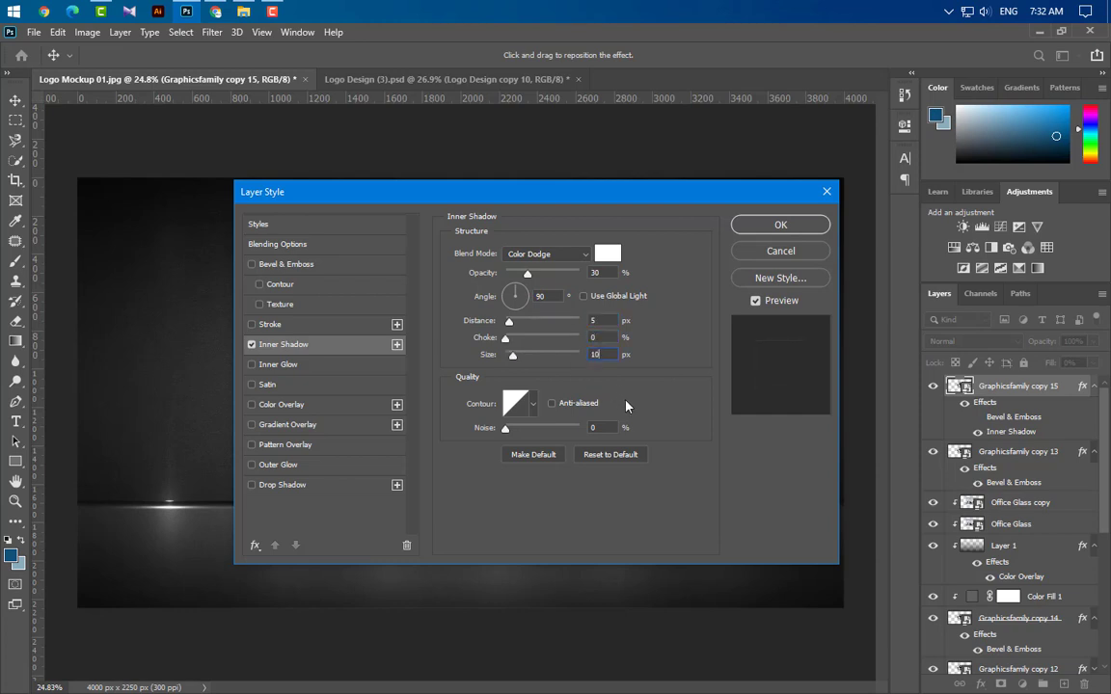
Step: Add a second Inner Shadow with the same settings and set one of the two to 100% opacity
left_click(396, 344)
left_click(329, 366)
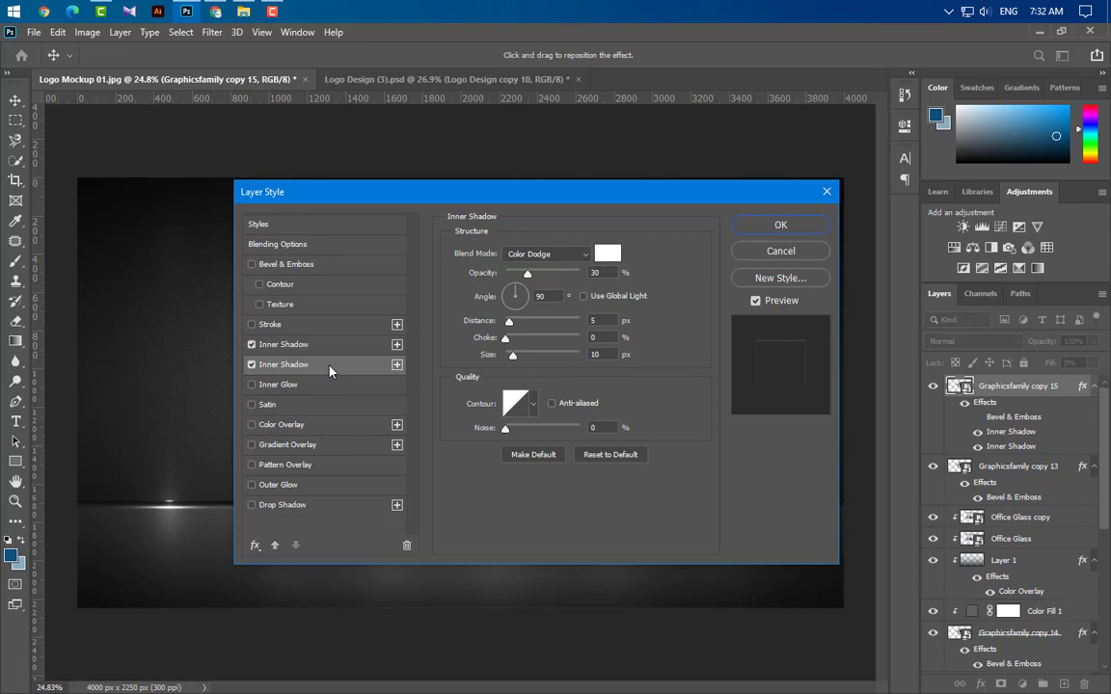
left_click_drag(606, 275, 572, 279)
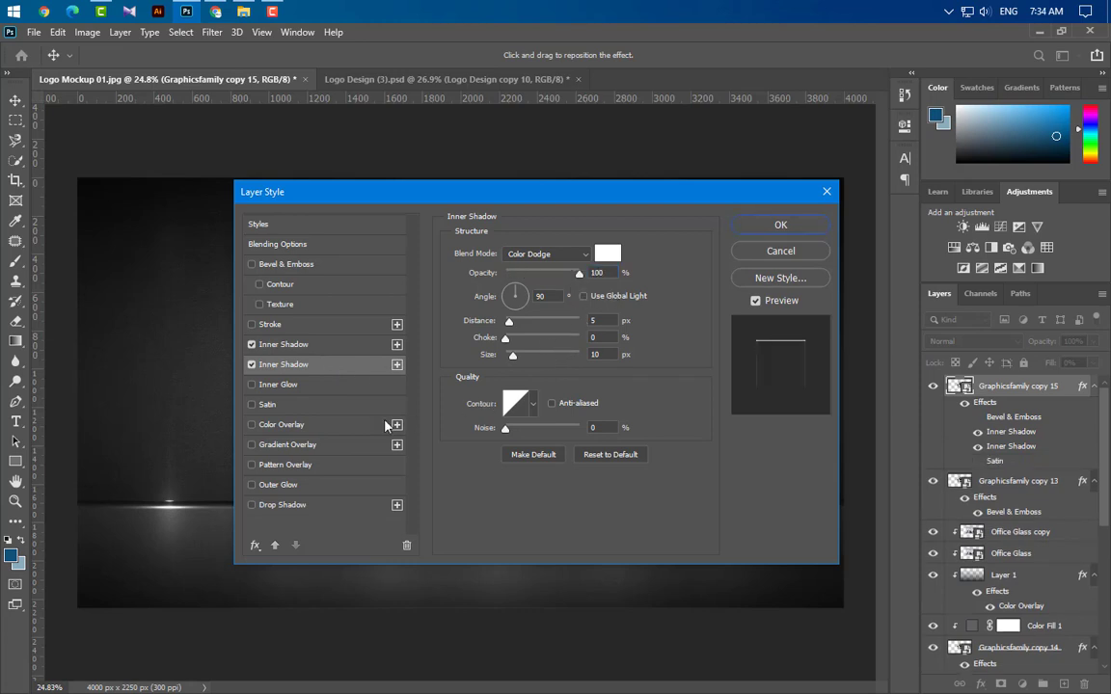
Step: Enable Satin on the layer with white Overlay blending at 86% opacity, angle 50°, distance 250 px and size 250 px
left_click(294, 405)
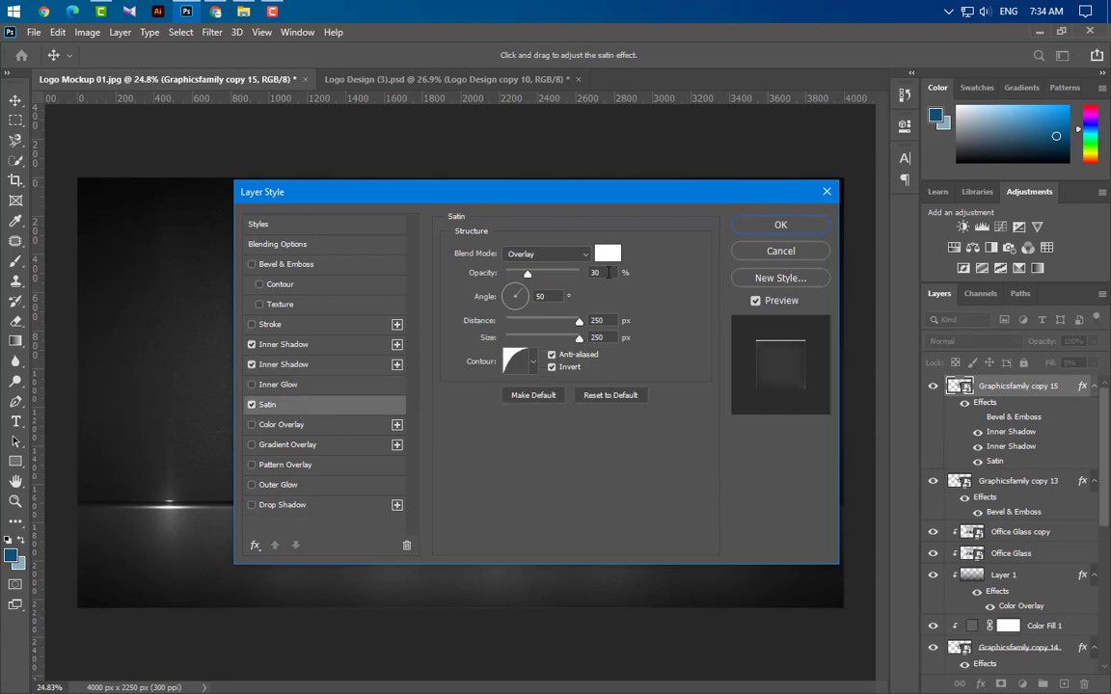
left_click_drag(609, 273, 571, 272)
left_click(570, 273)
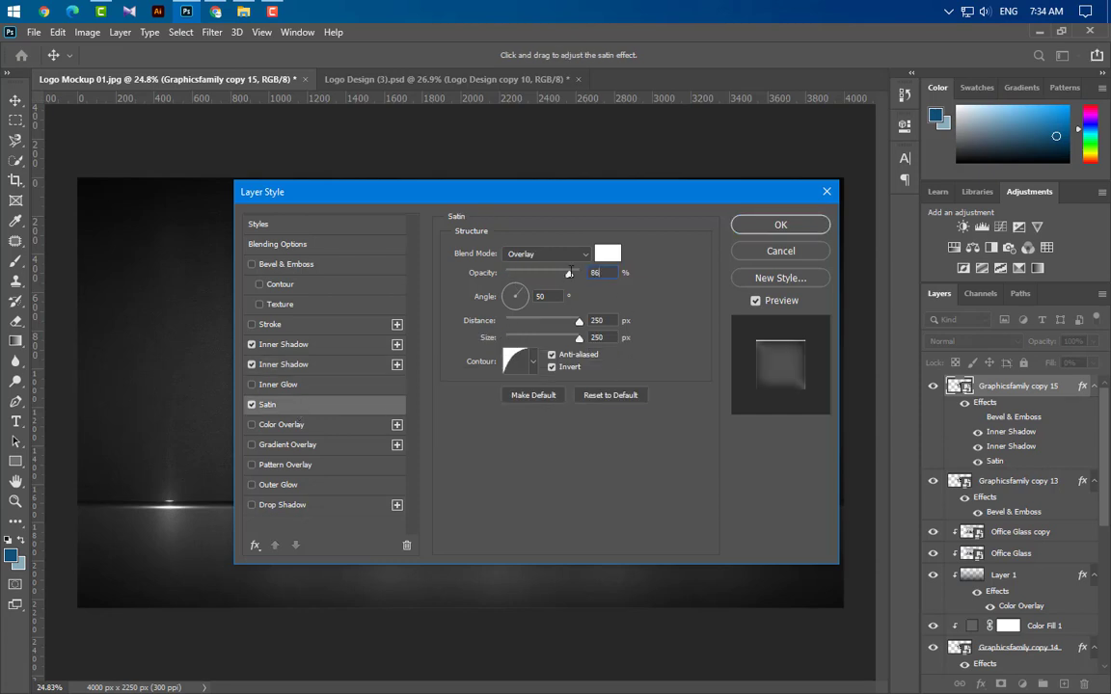
left_click(607, 252)
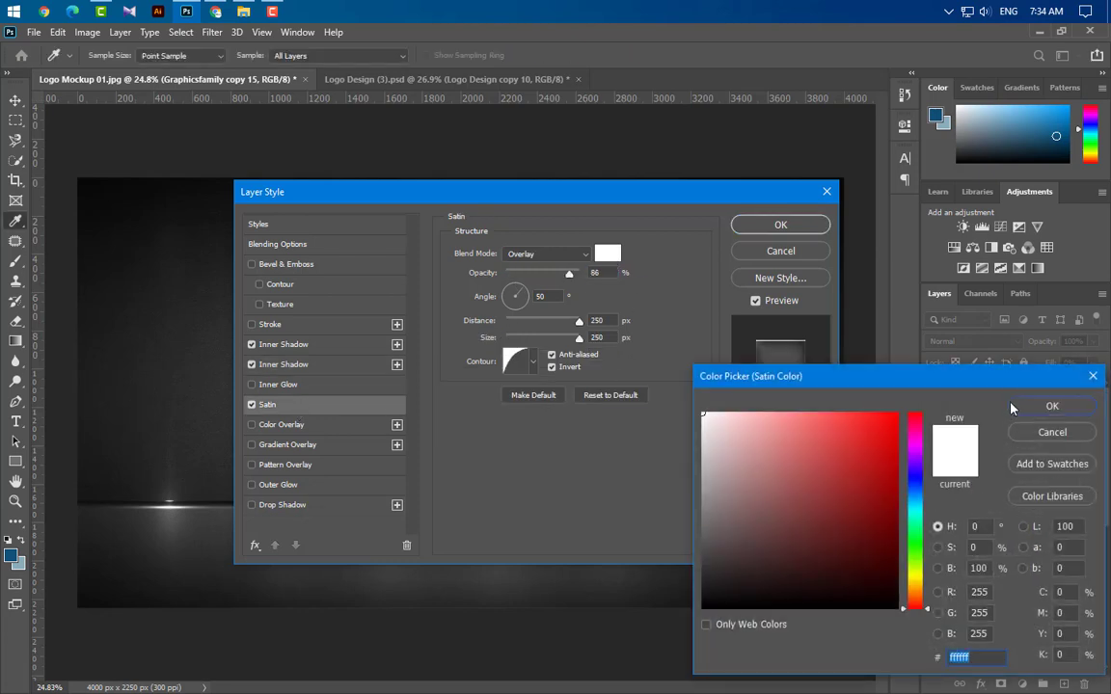
key("Return")
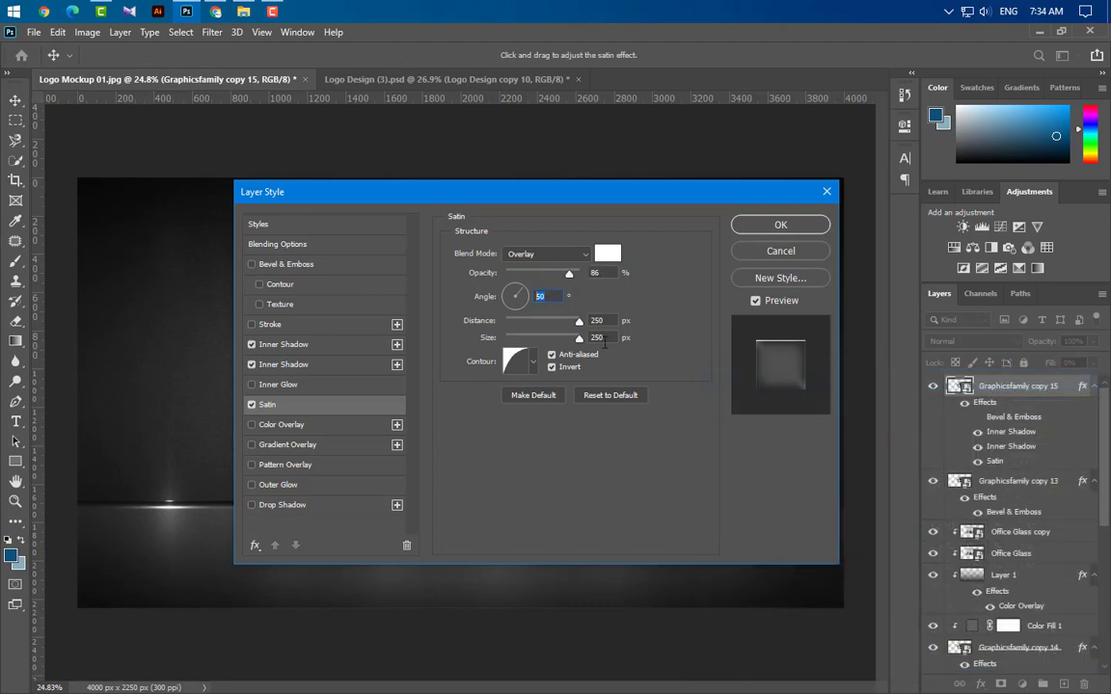
left_click(580, 322)
left_click(608, 339)
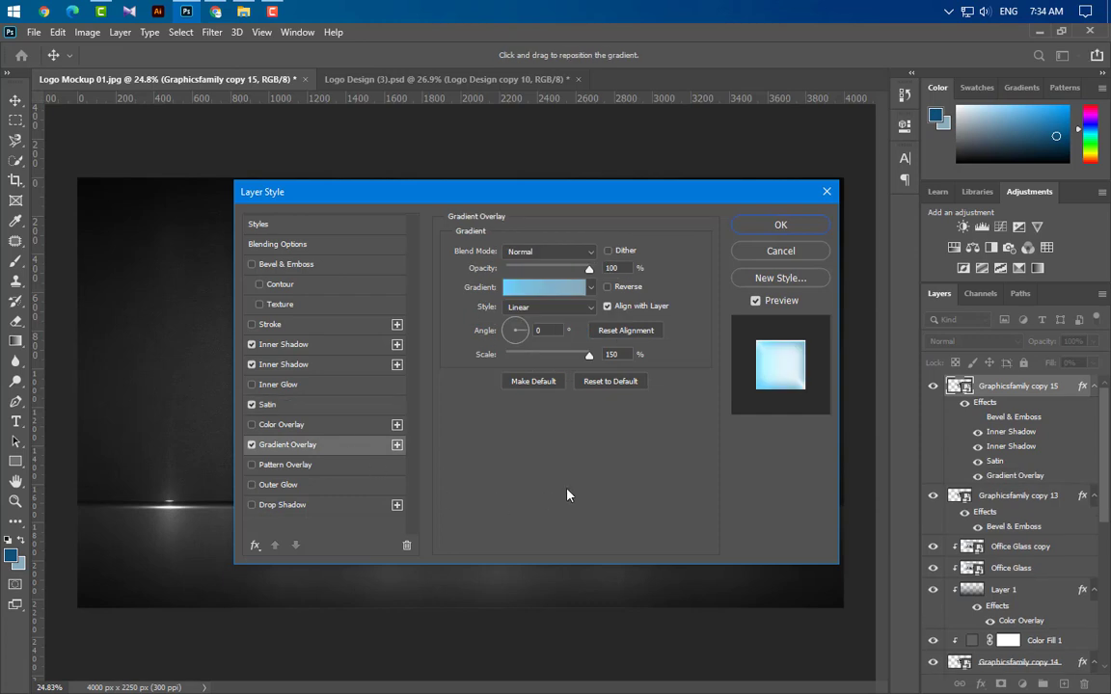
Step: Set the layer's Gradient Overlay to Multiply blending at 50% opacity
left_click(564, 252)
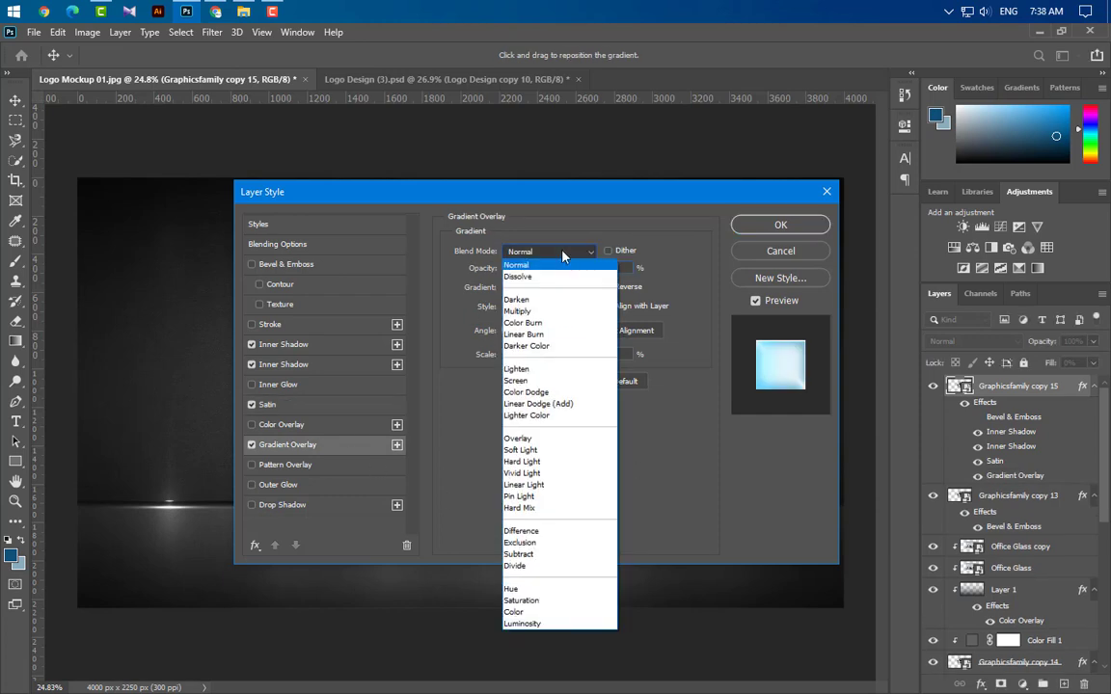
left_click(556, 310)
key("Tab")
type("50")
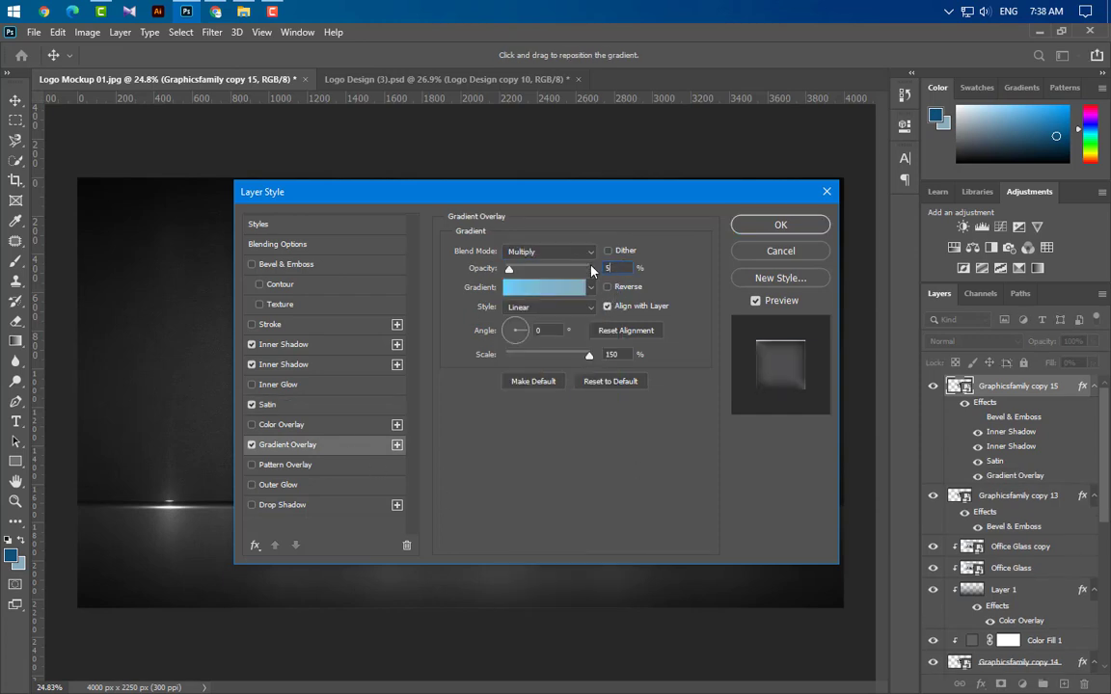
Step: Edit the Gradient Overlay's gradient and set its starting color stop to #151515
left_click(558, 288)
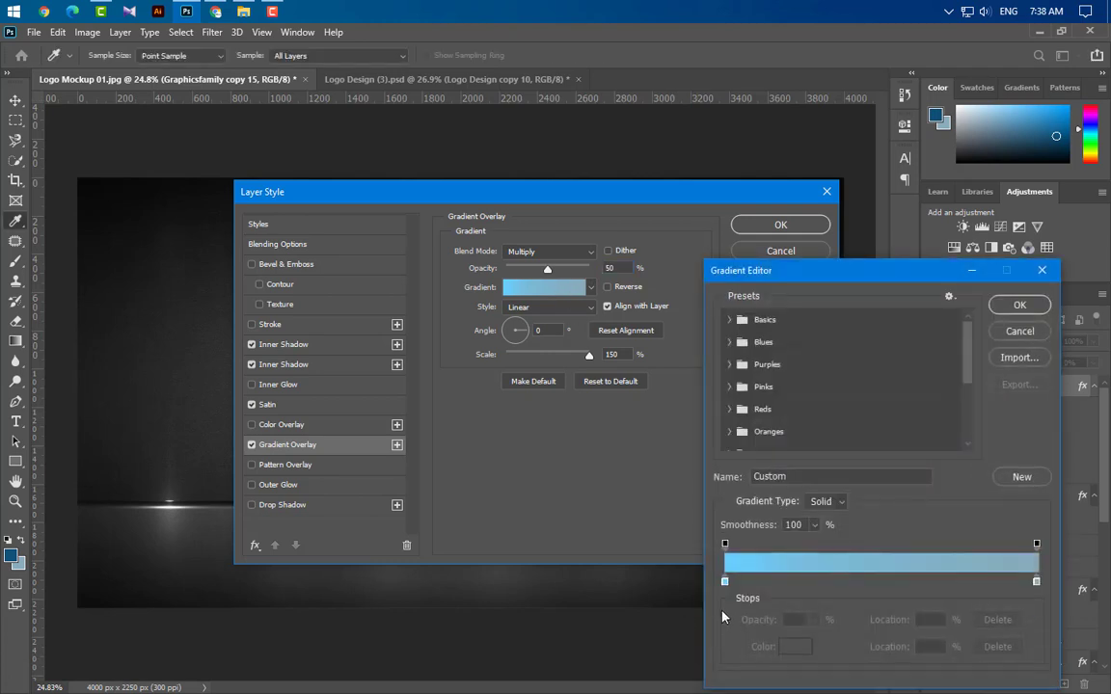
double_click(726, 582)
type("1")
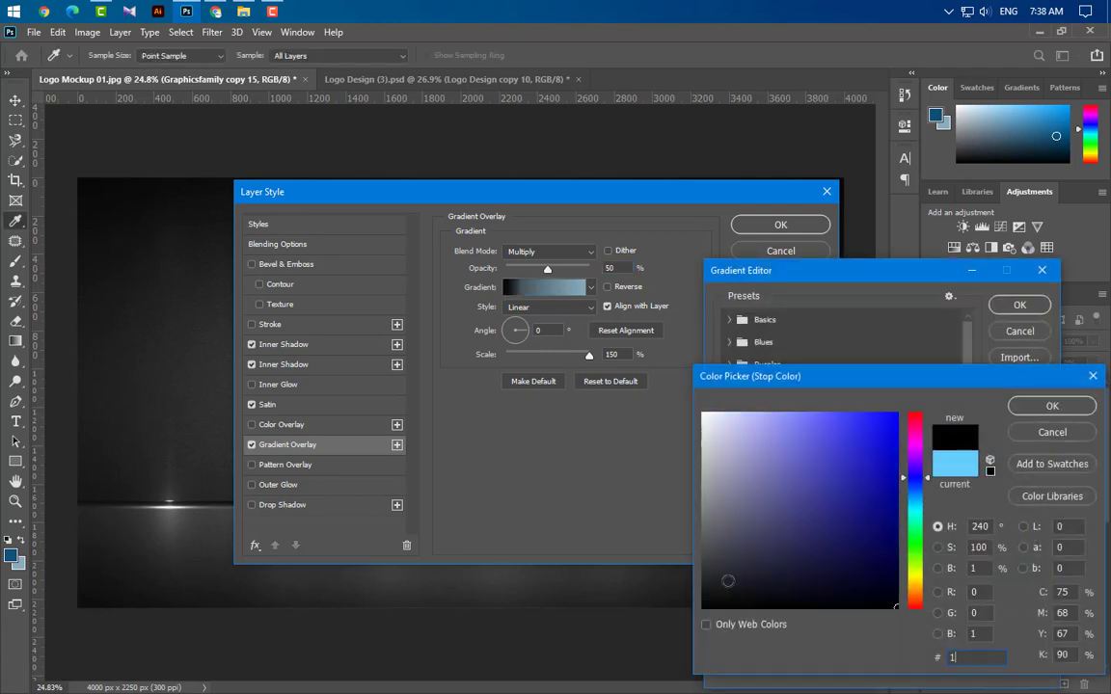
type("51515")
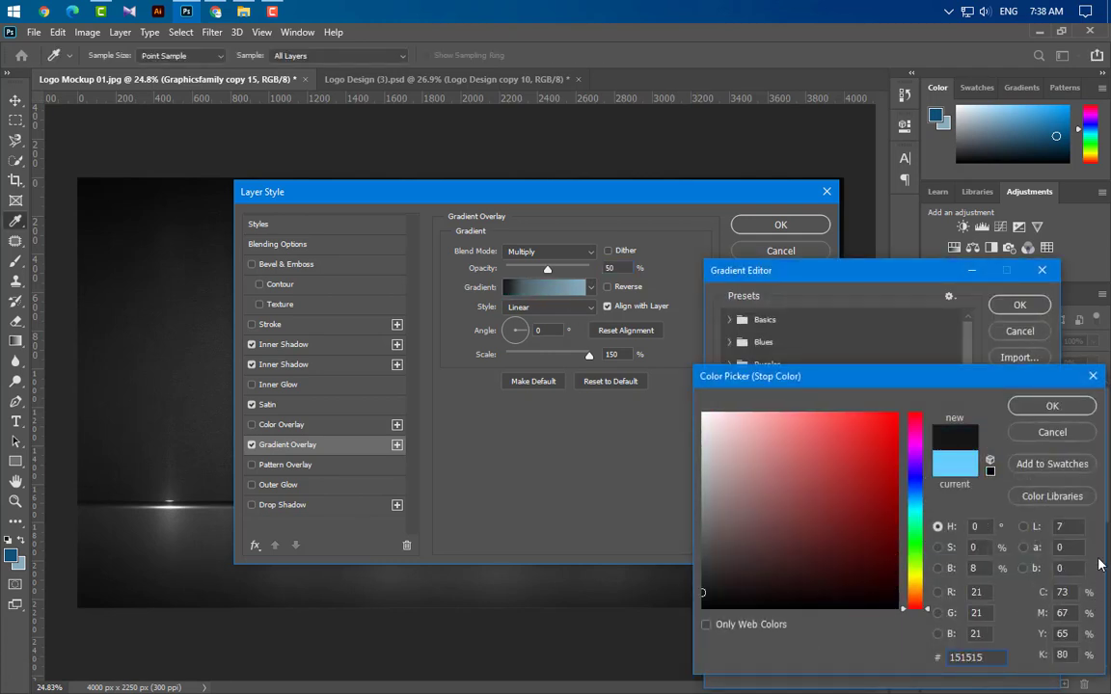
left_click(1068, 417)
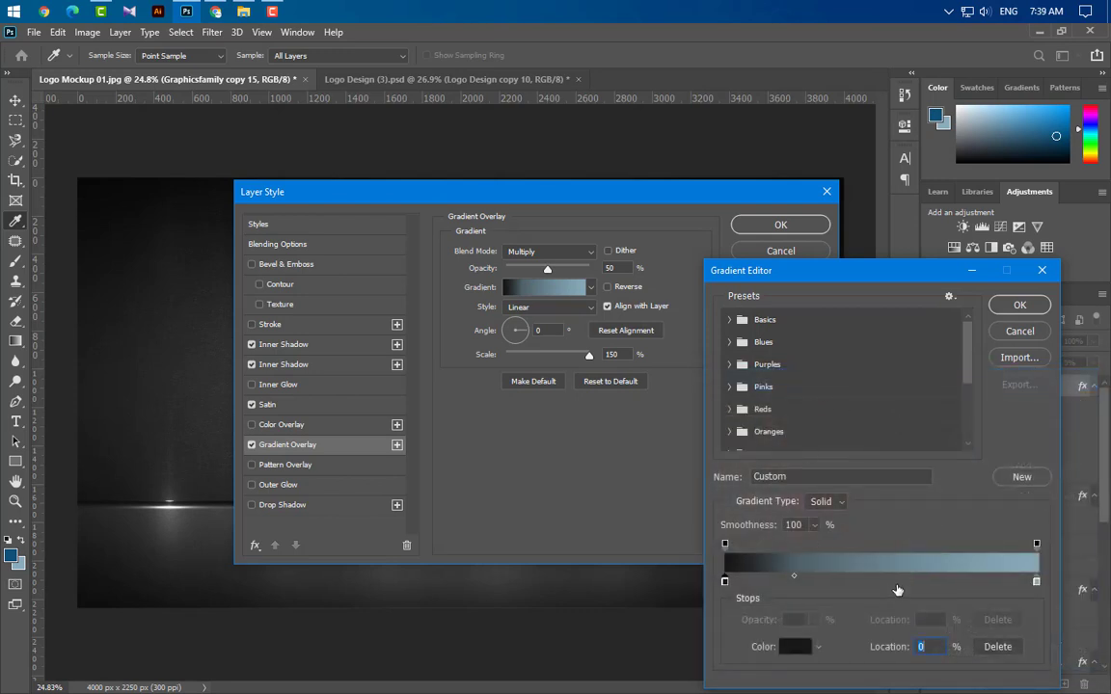
Step: Add a middle color stop at 52% to the gradient and set its color to #6d6d6d
left_click(888, 582)
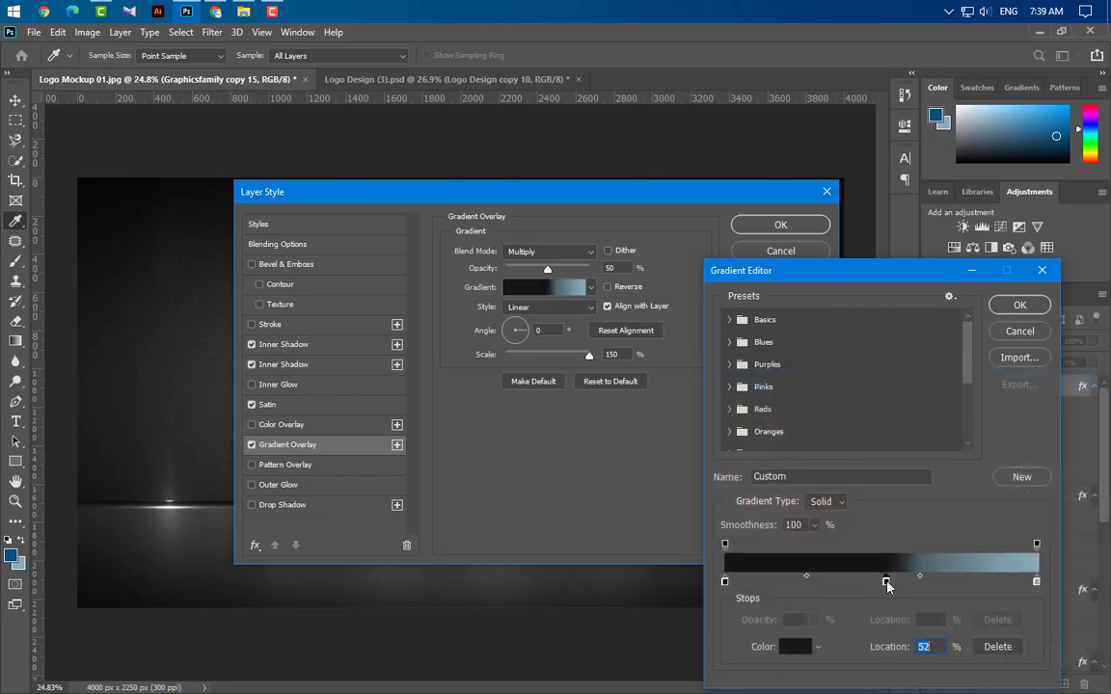
double_click(888, 582)
type("6d6d6d")
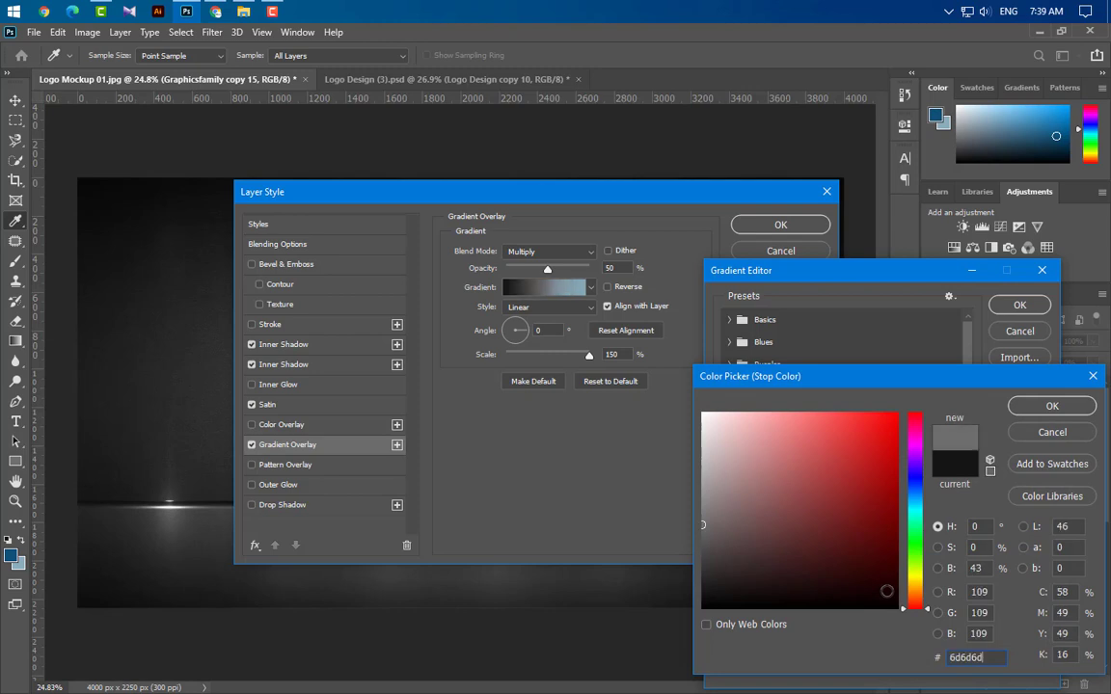
left_click(1062, 413)
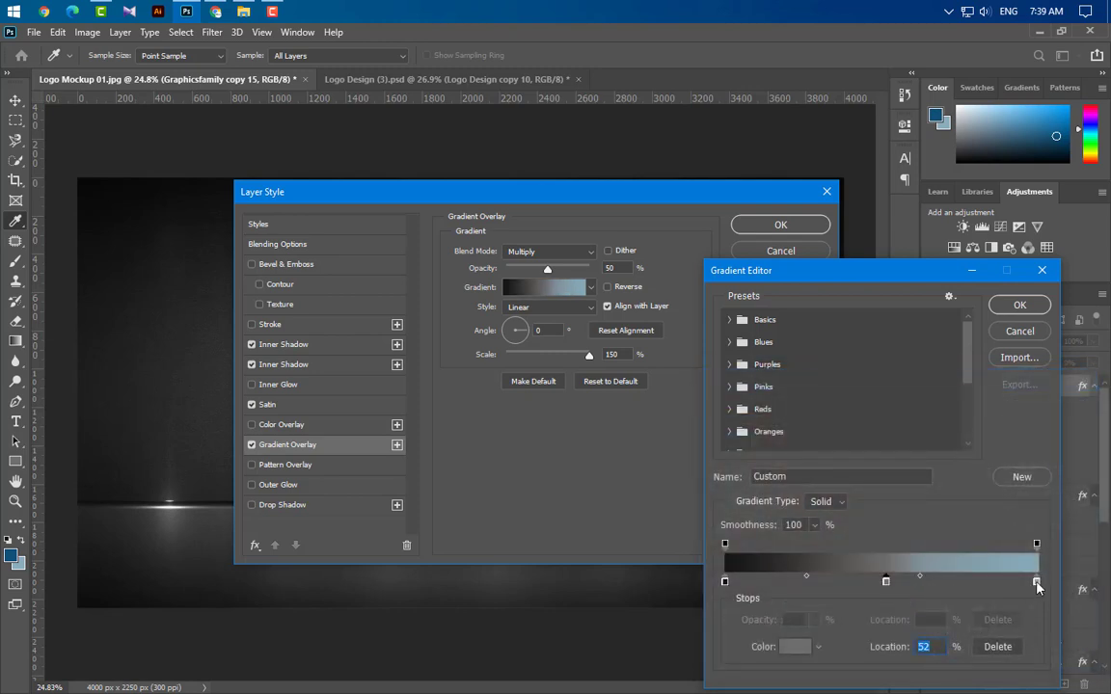
Step: Set the gradient's end stop to #151515, move the midpoint before it to 49%, and accept the gradient
double_click(1036, 582)
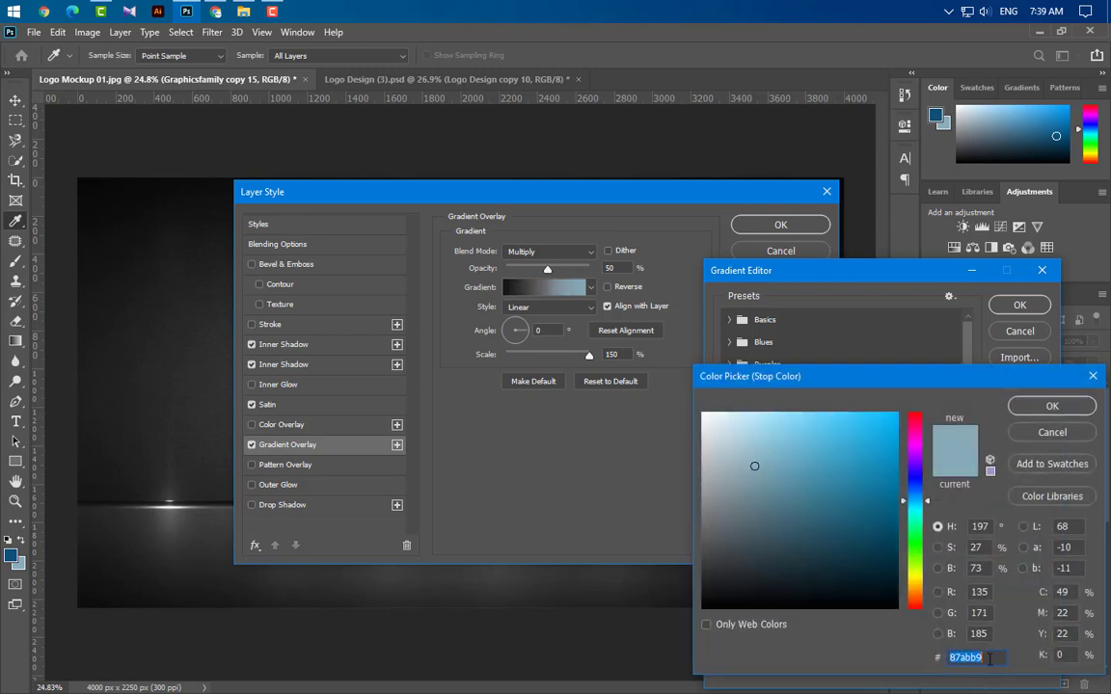
type("151515")
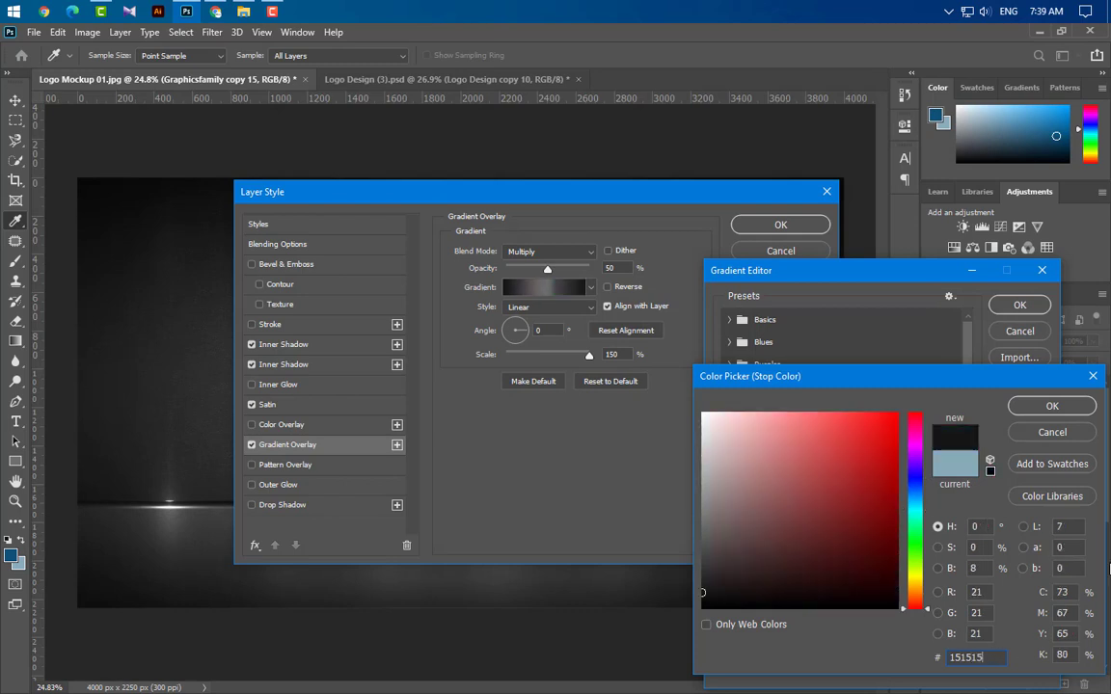
left_click(1059, 405)
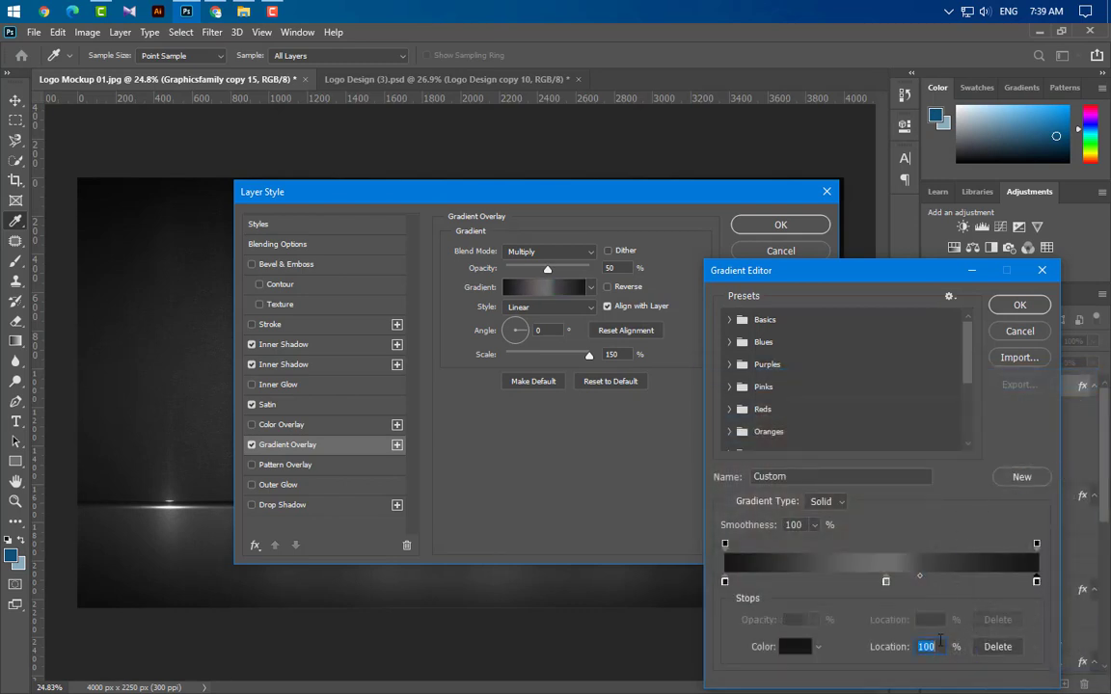
left_click_drag(921, 577, 963, 583)
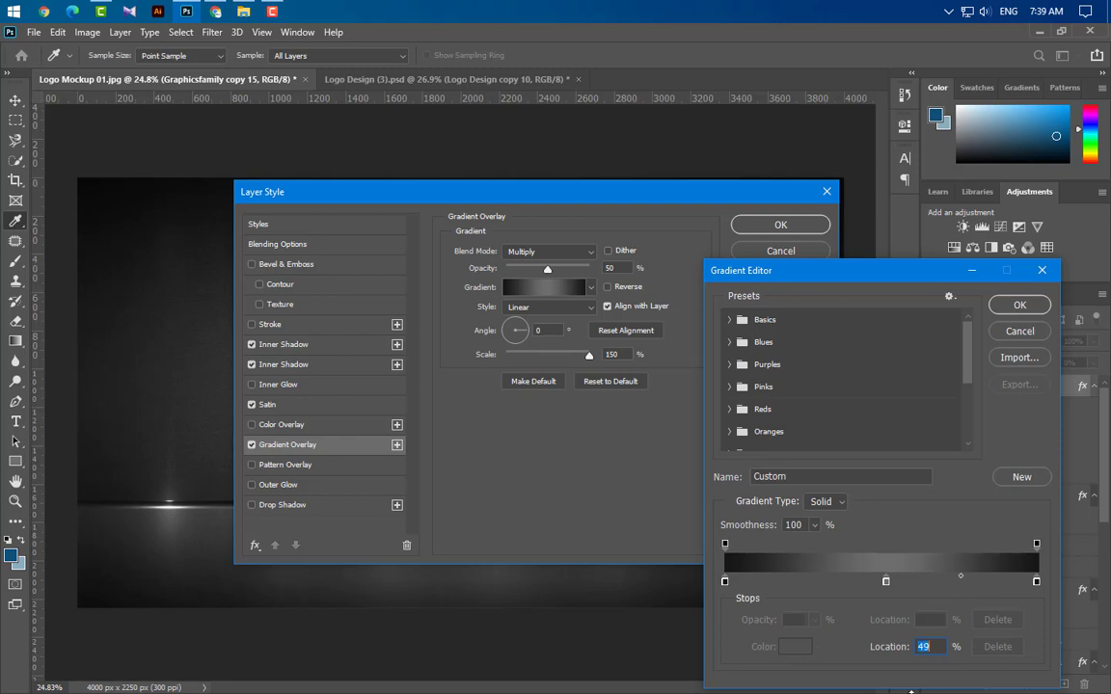
left_click(1026, 306)
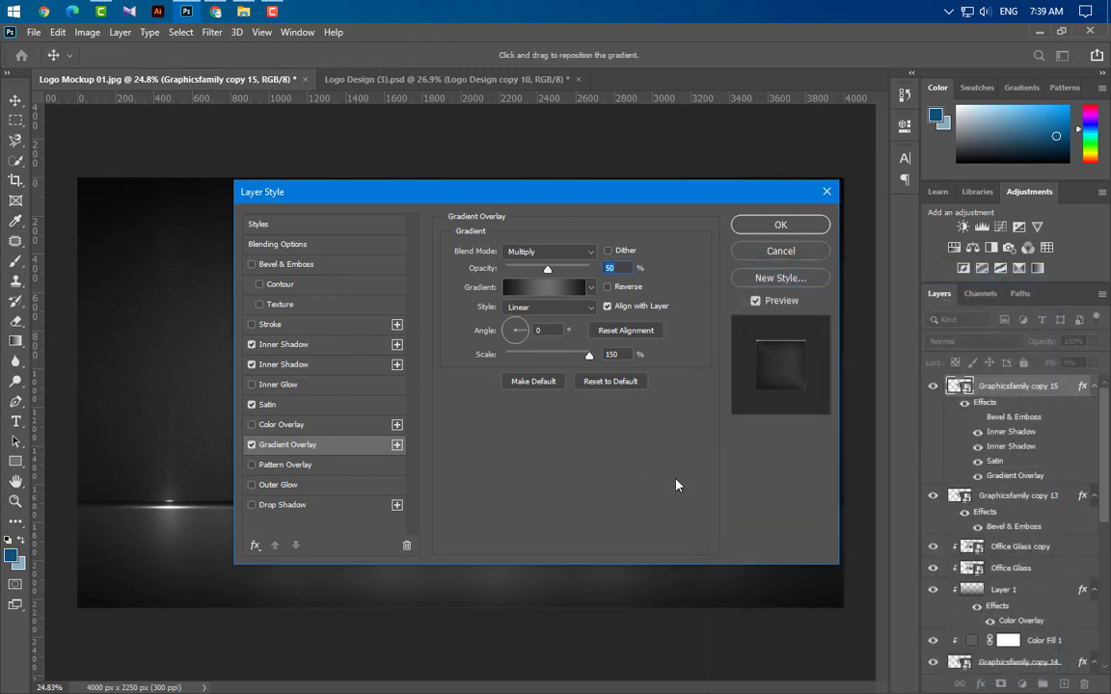
Step: Set the Gradient Overlay's angle to 140° and apply the layer style
left_click_drag(558, 333, 508, 329)
type("35")
type("1")
type("40")
left_click(808, 230)
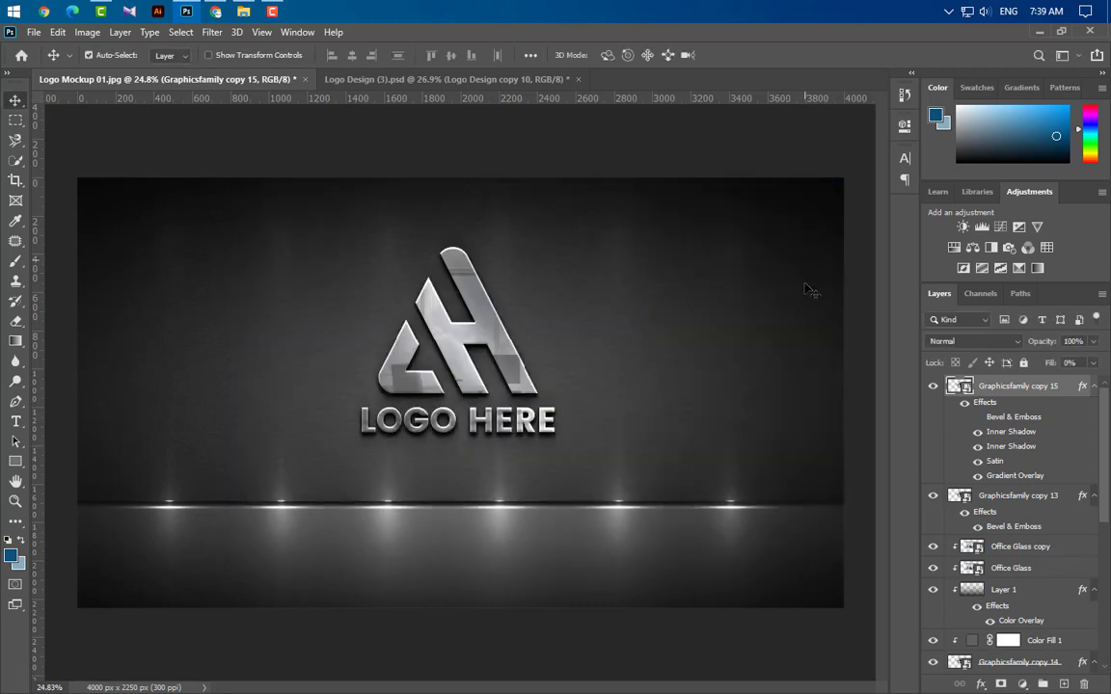
Step: Set the opacity of the Graphicsfamily copy 15 layer to 80%
left_click(1077, 341)
type("80")
key("Return")
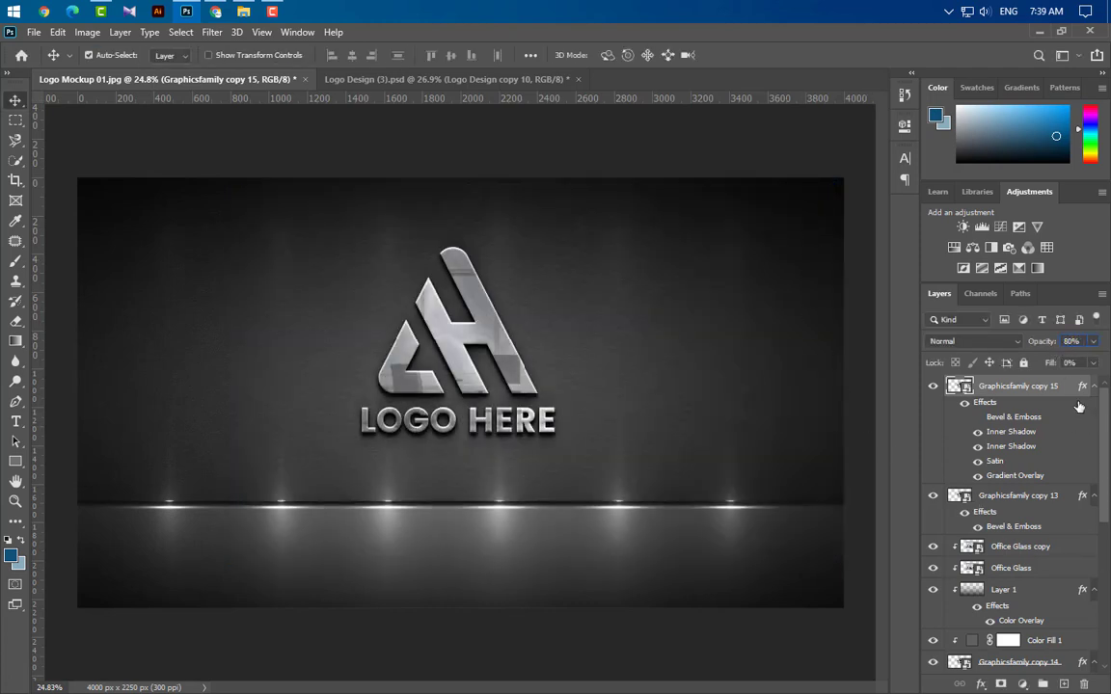
Step: Duplicate the Graphicsfamily copy 15 layer and delete every effect except Satin from the duplicate
left_click_drag(1079, 406, 1067, 684)
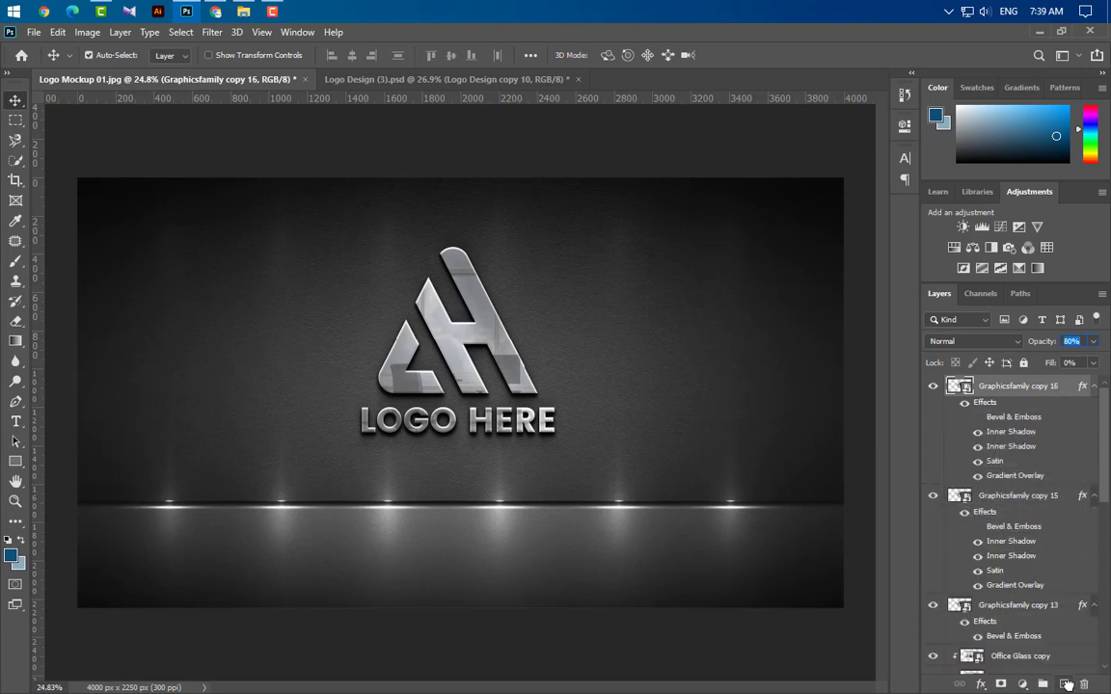
left_click_drag(1015, 476, 1085, 683)
left_click_drag(1028, 432, 1084, 683)
left_click_drag(1031, 426, 1085, 684)
left_click_drag(1029, 410, 1085, 684)
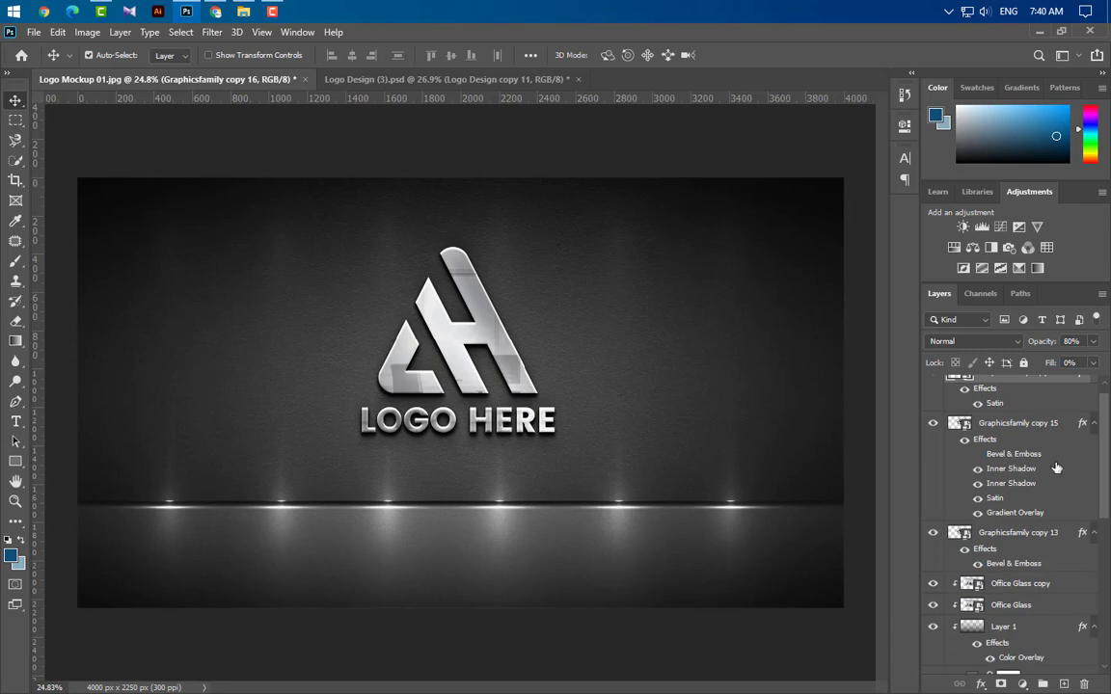
Step: Set the duplicate's Satin to 60% opacity and -65° angle, and lower the layer's opacity to 60%
double_click(994, 405)
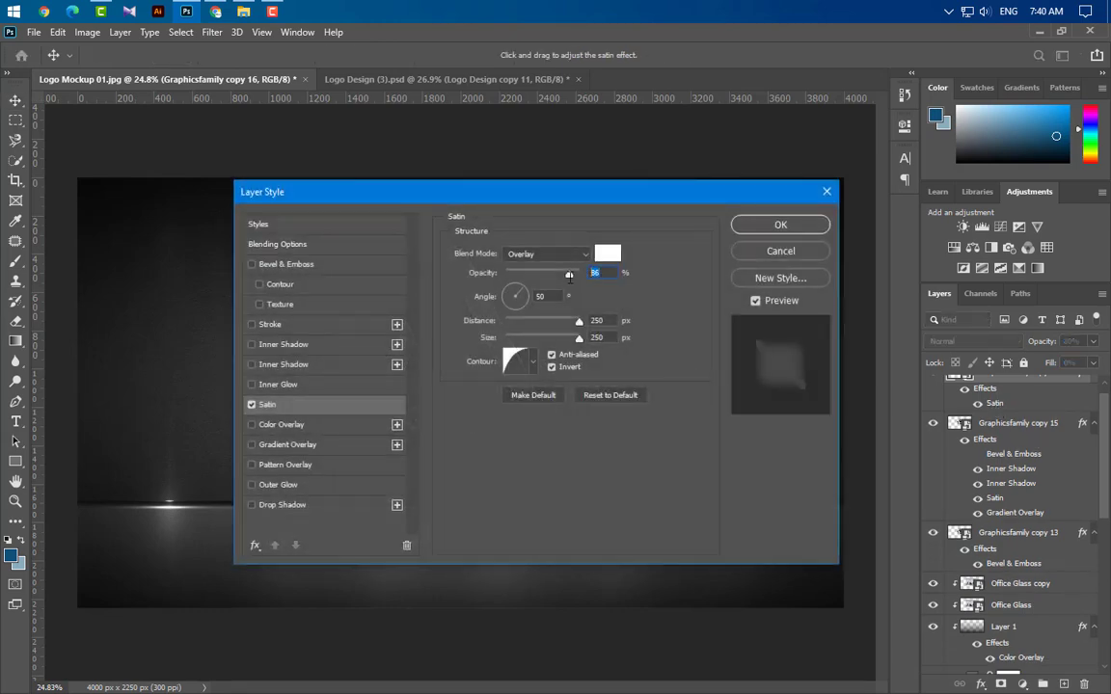
mouse_move(569, 274)
left_mouse_down()
mouse_move(517, 275)
mouse_move(550, 275)
left_mouse_up()
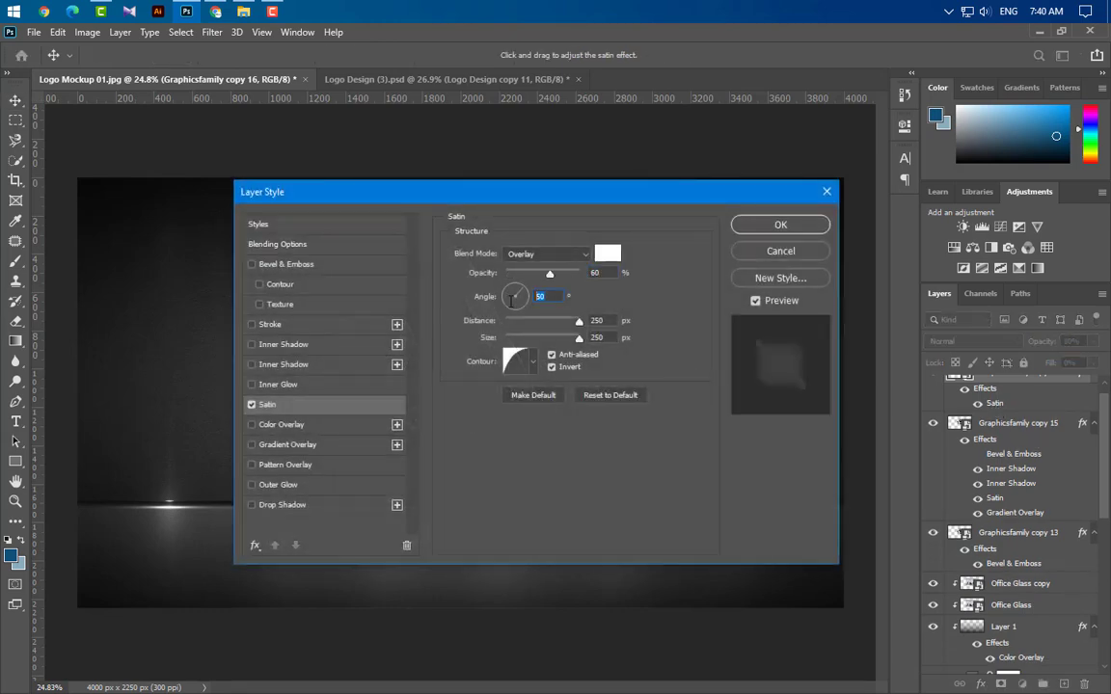
type("-65")
left_click(759, 224)
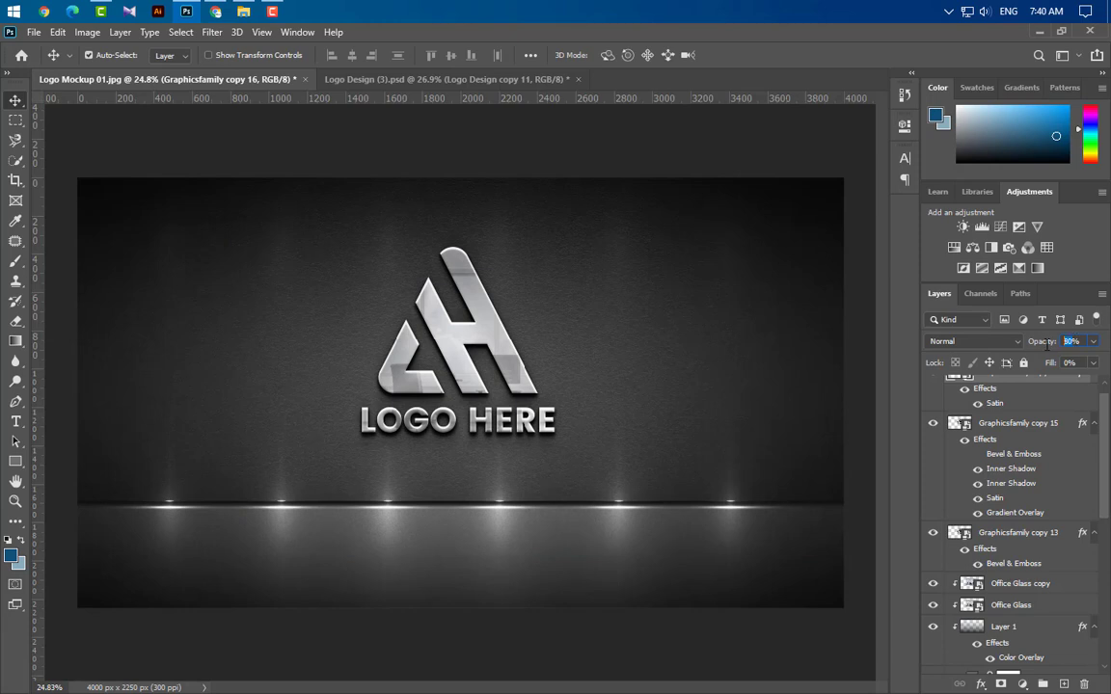
left_click_drag(1046, 346, 1032, 349)
scroll(1031, 457, "up", 1)
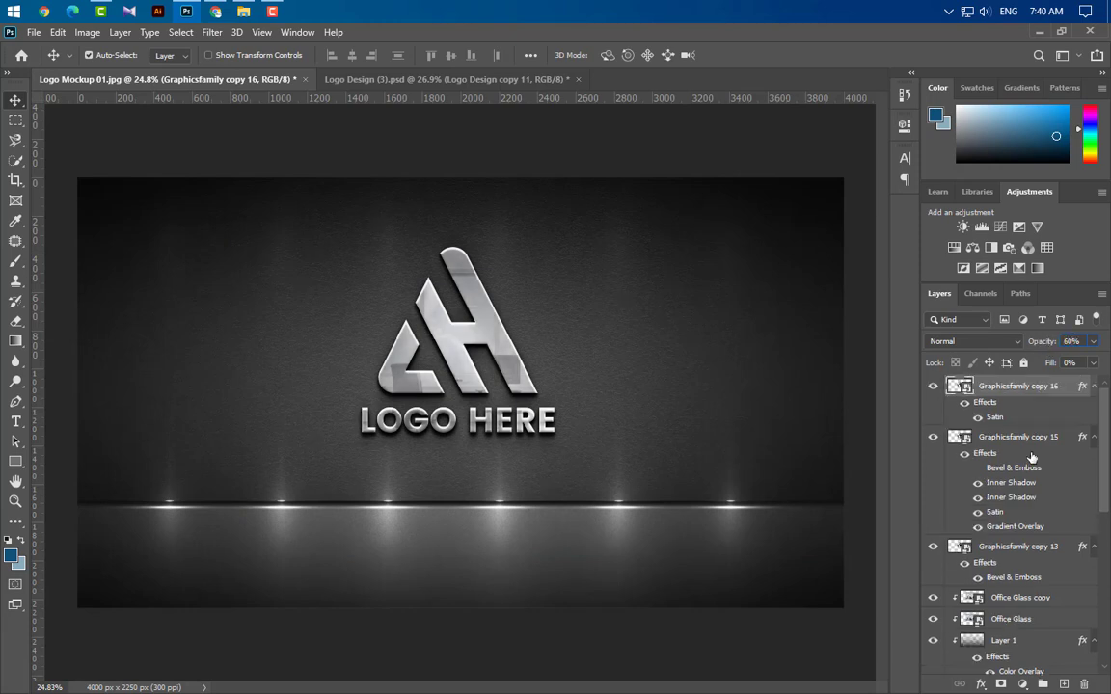
Step: Add a Curves adjustment layer above Graphicsfamily copy 16 and move the RGB black point slightly inward
left_click(1044, 388)
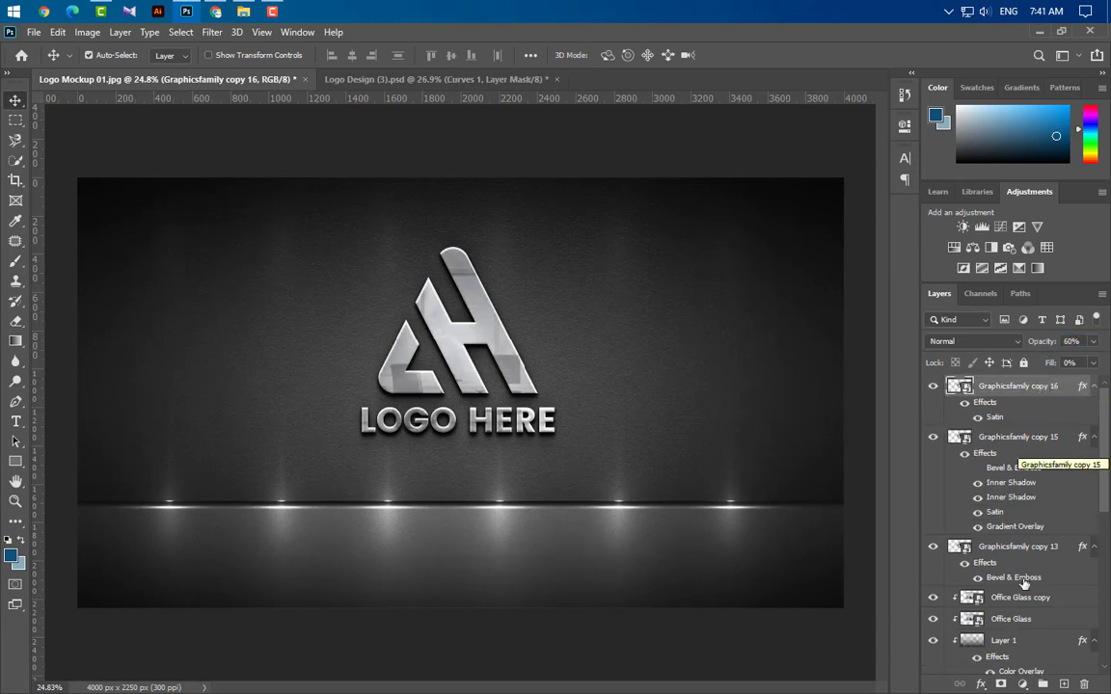
left_click(1022, 684)
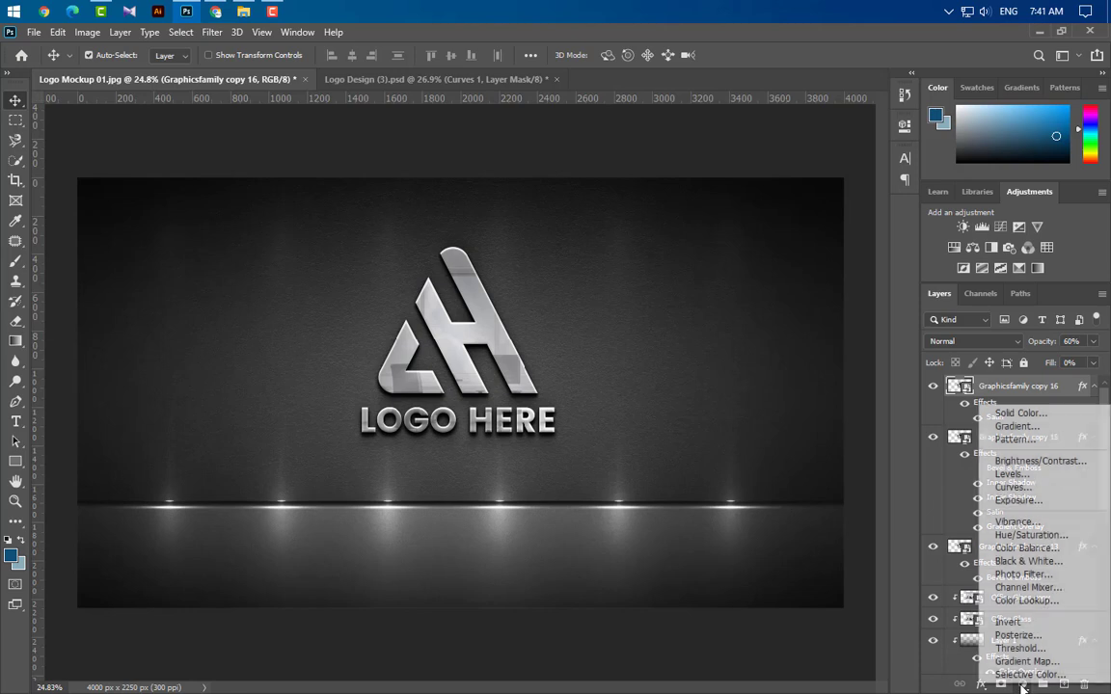
left_click(1029, 490)
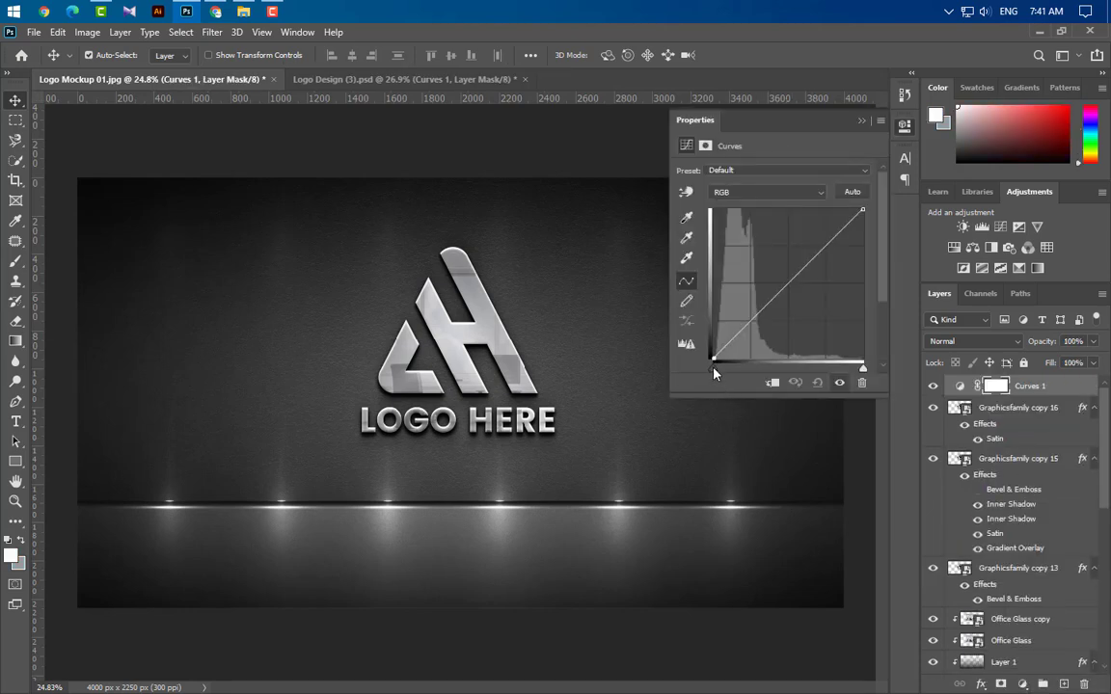
left_click_drag(712, 368, 716, 367)
Step: Move the black points of the Curves adjustment's Red and Green channels slightly inward
left_click(786, 191)
left_click(776, 216)
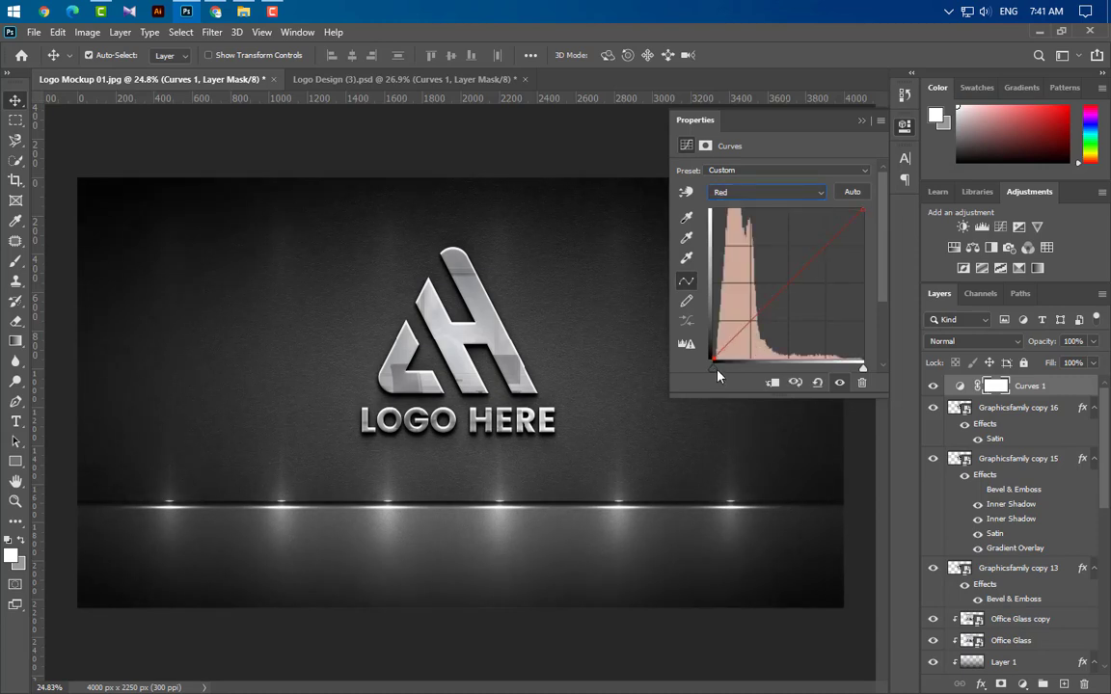
left_click(795, 195)
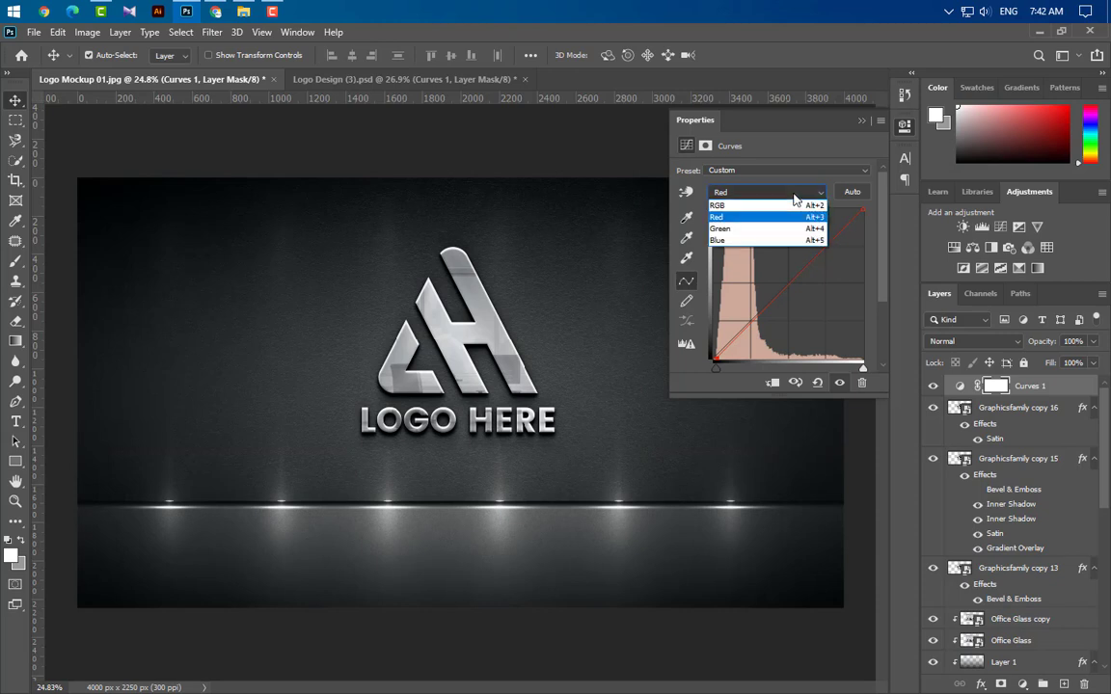
left_click(781, 228)
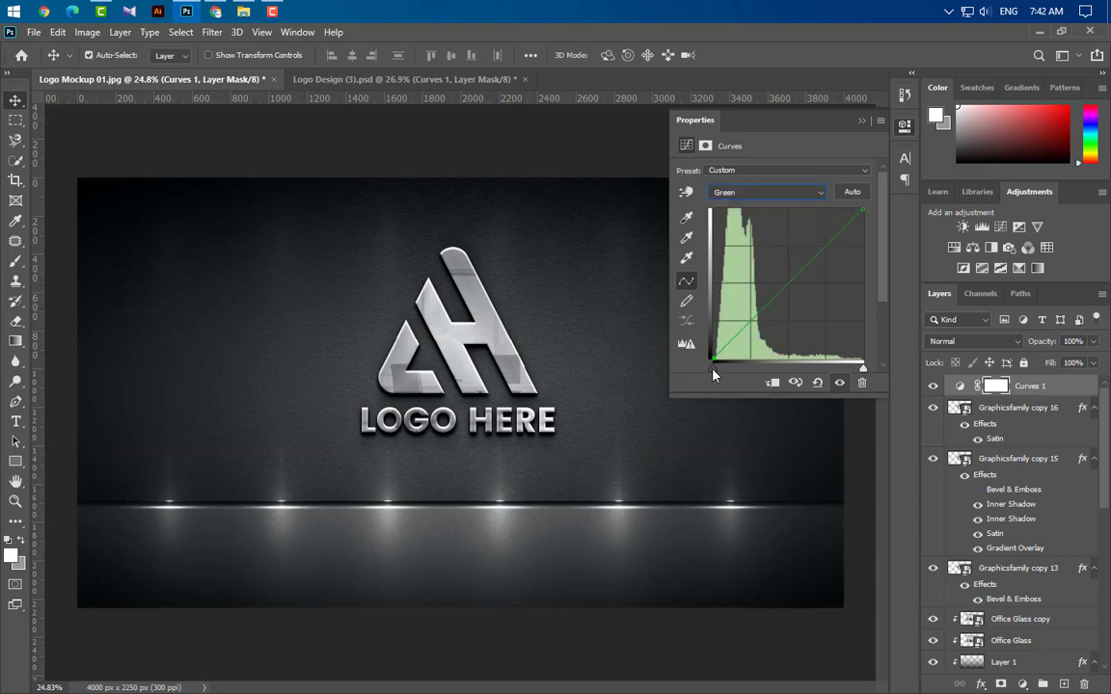
left_click_drag(712, 368, 720, 372)
Step: Move the white point of the Curves adjustment's Blue channel inward and collapse the adjustment's properties
left_click(778, 193)
left_click(771, 241)
left_click_drag(862, 367, 851, 370)
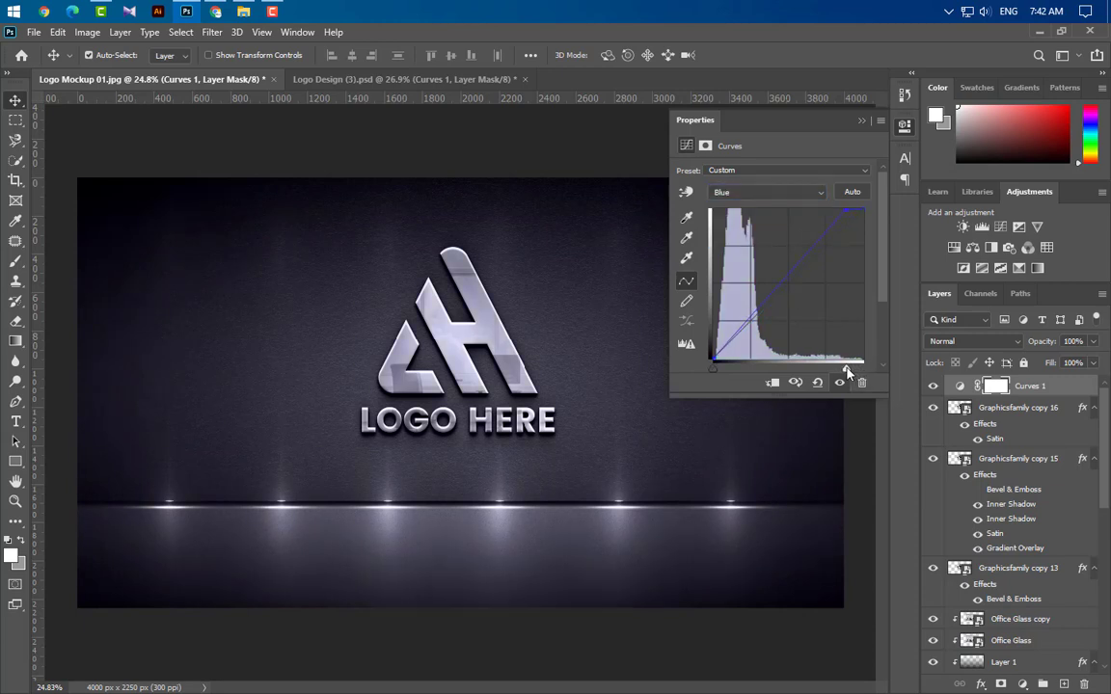
left_click(861, 121)
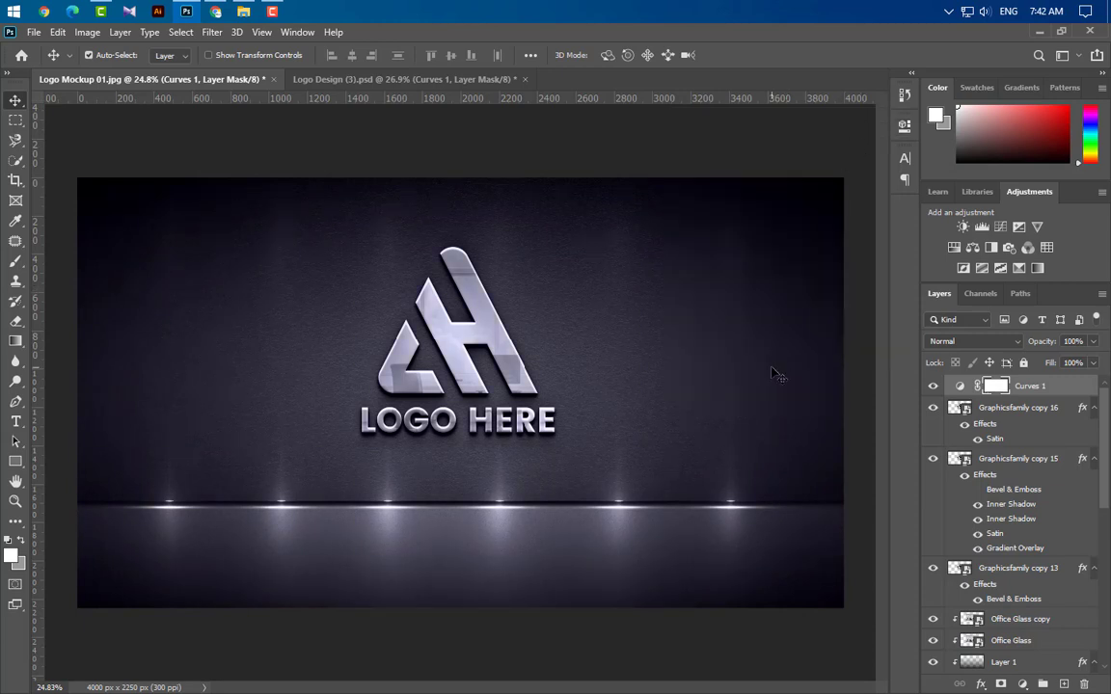
Step: Duplicate the Graphicsfamily copy 16 layer, place the duplicate above Curves 1, and remove its Satin effect
left_click_drag(1017, 408, 1064, 683)
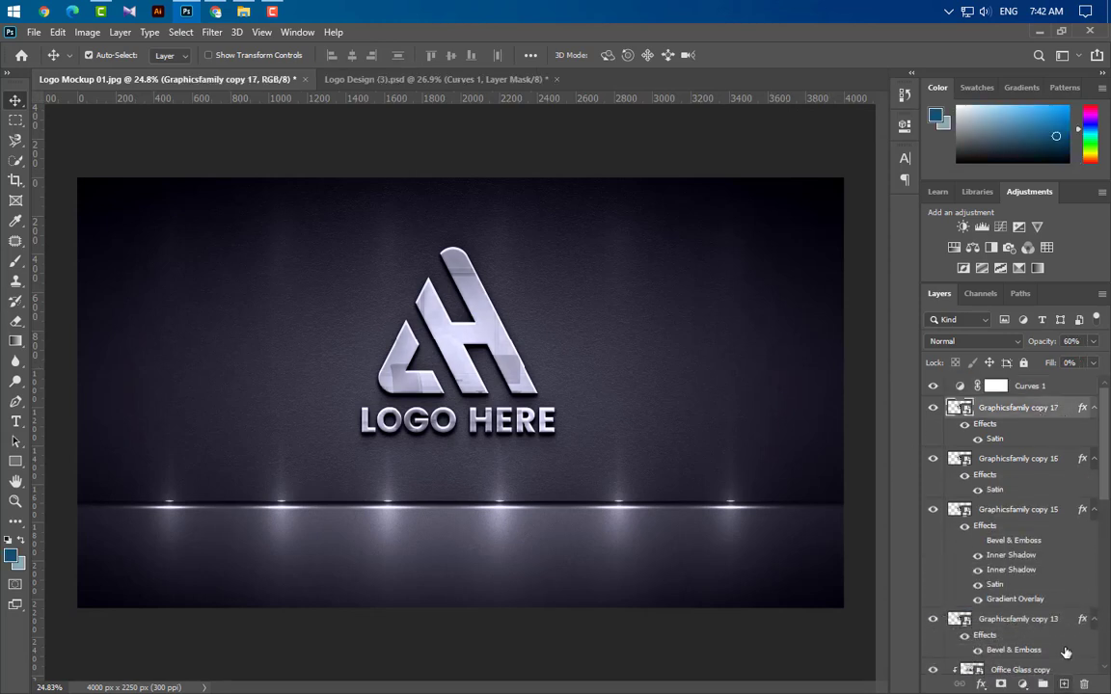
left_click_drag(1061, 418, 1065, 384)
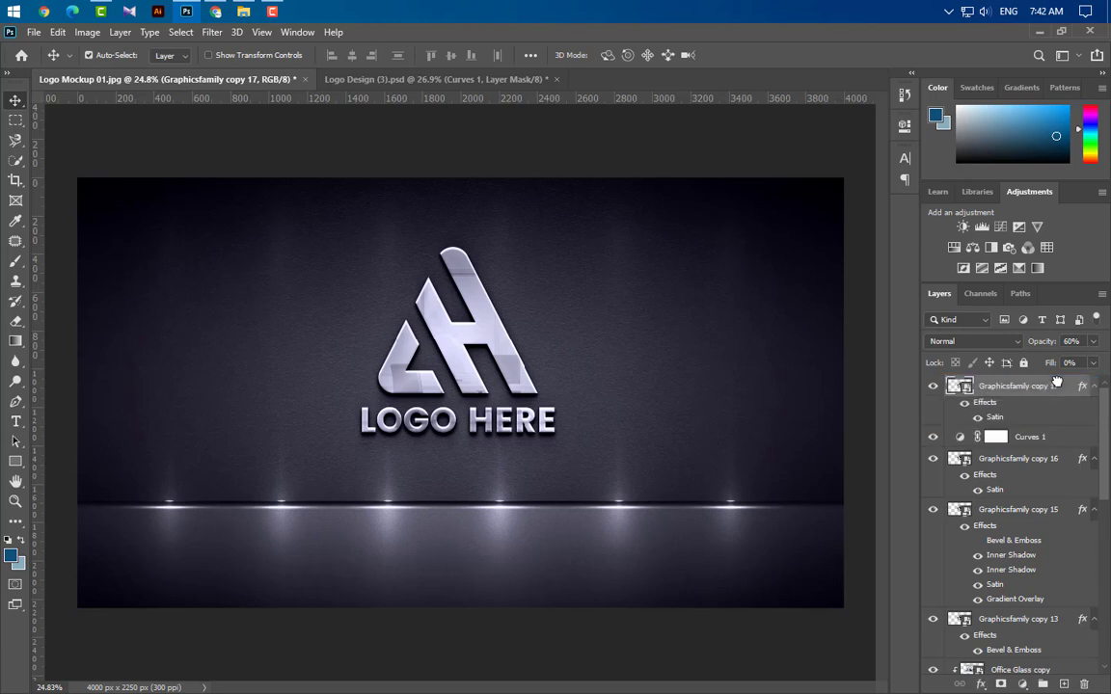
mouse_move(994, 421)
left_mouse_down()
mouse_move(978, 612)
mouse_move(1084, 433)
left_mouse_up()
Step: Set the top logo layer's opacity to 0% and rename it "Your Logo Here"
left_click(1093, 342)
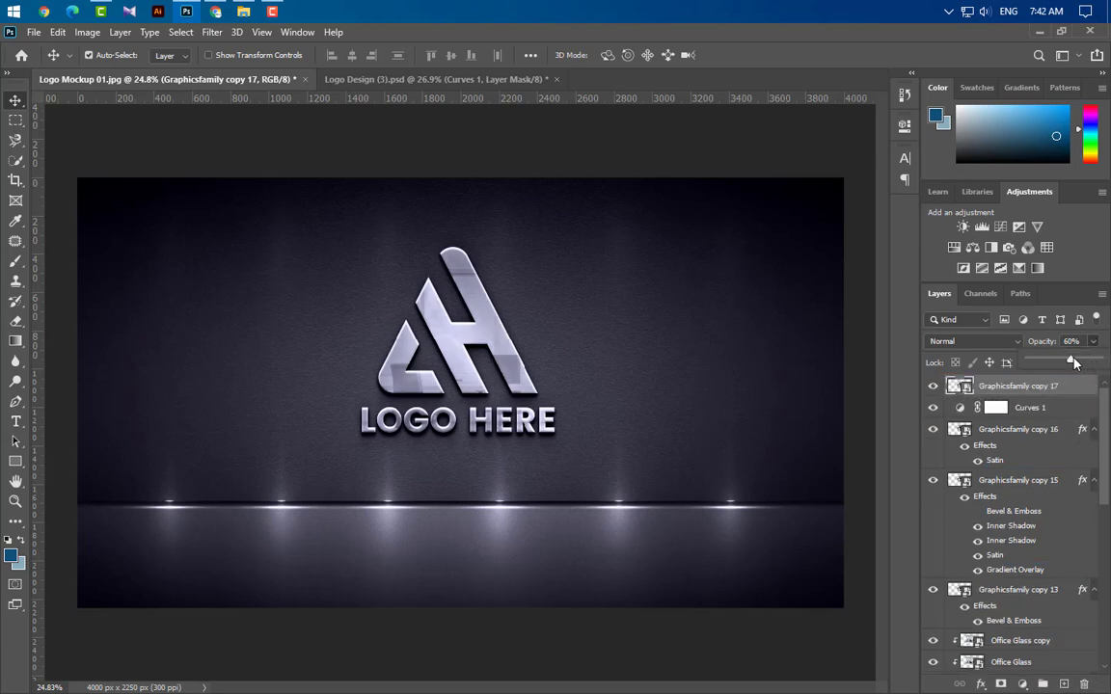
left_click_drag(1070, 361, 801, 345)
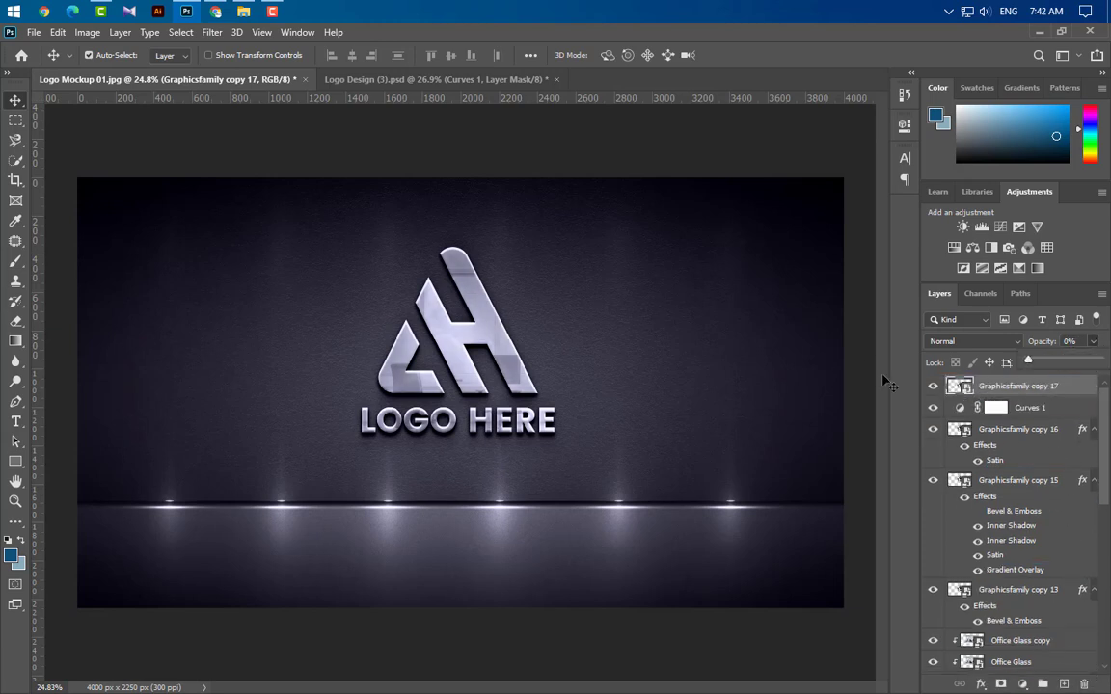
double_click(1049, 387)
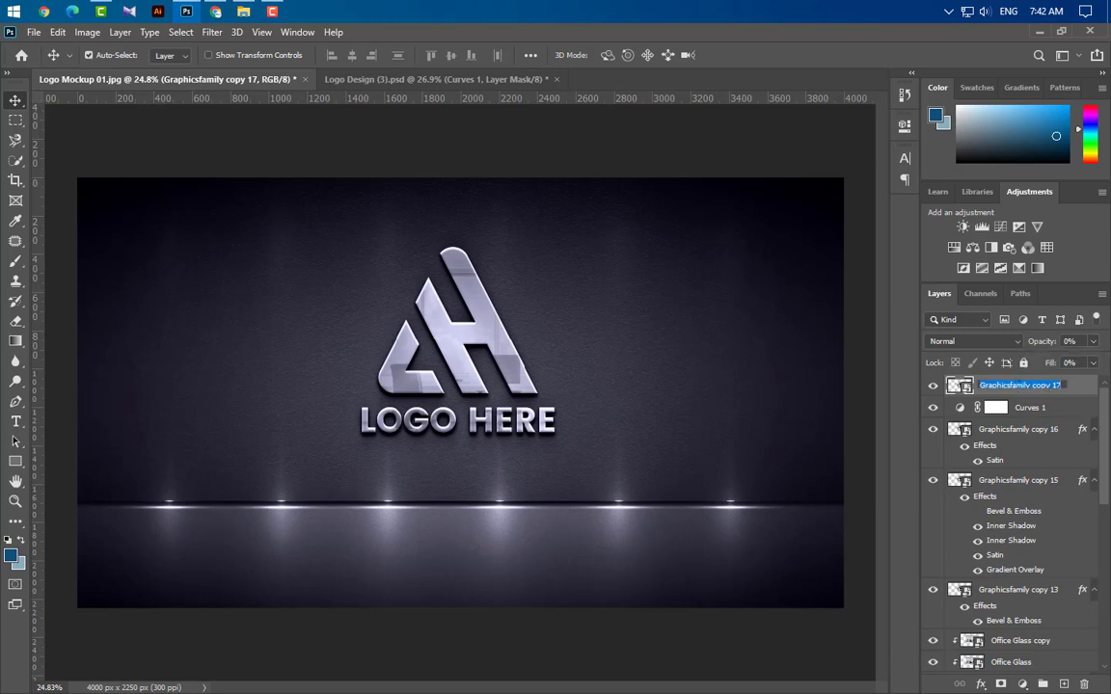
type("Your Logo Here")
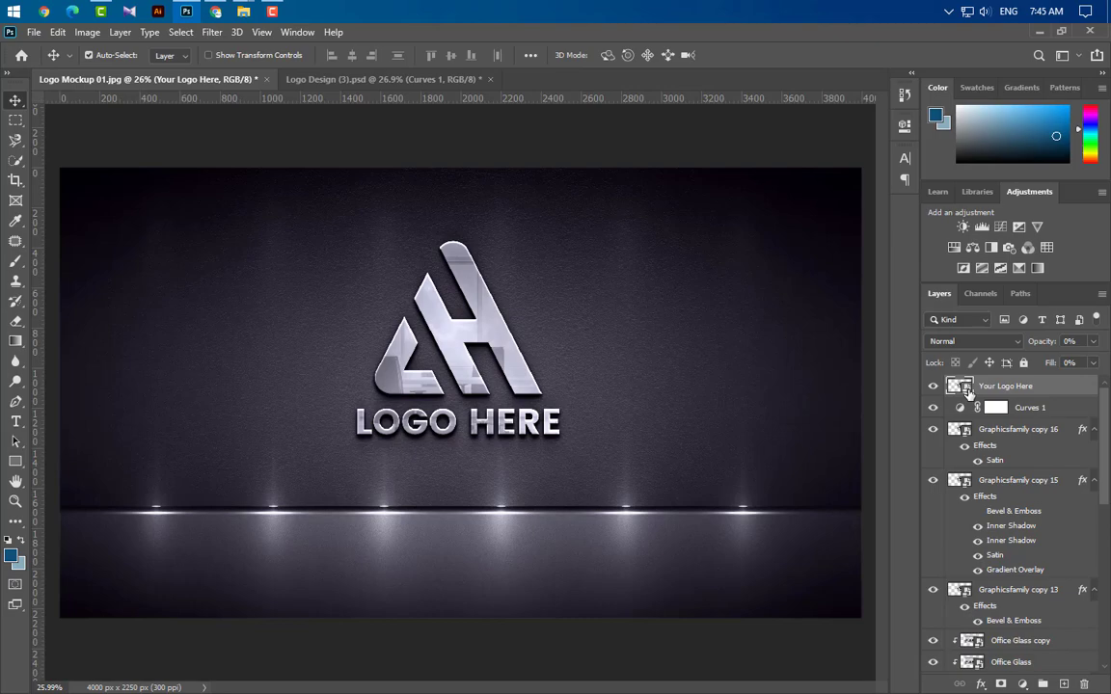
Step: Open the contents of the Your Logo Here smart object and place the Logo PNG file from New folder (3) into it
double_click(964, 387)
left_click(187, 12)
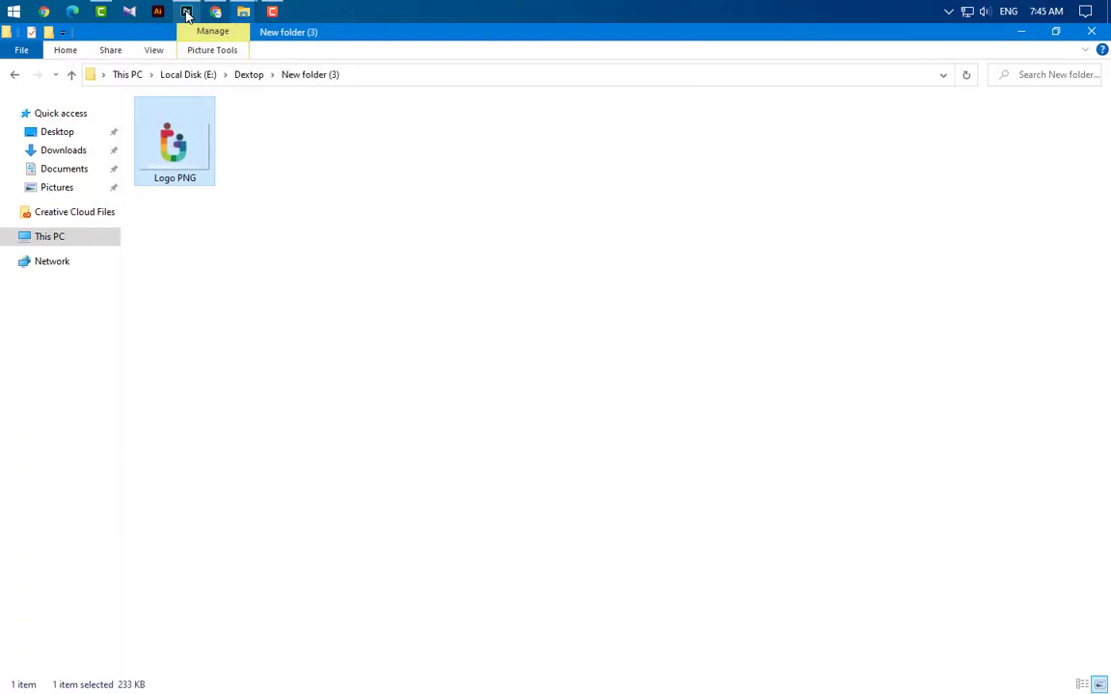
left_click(187, 12)
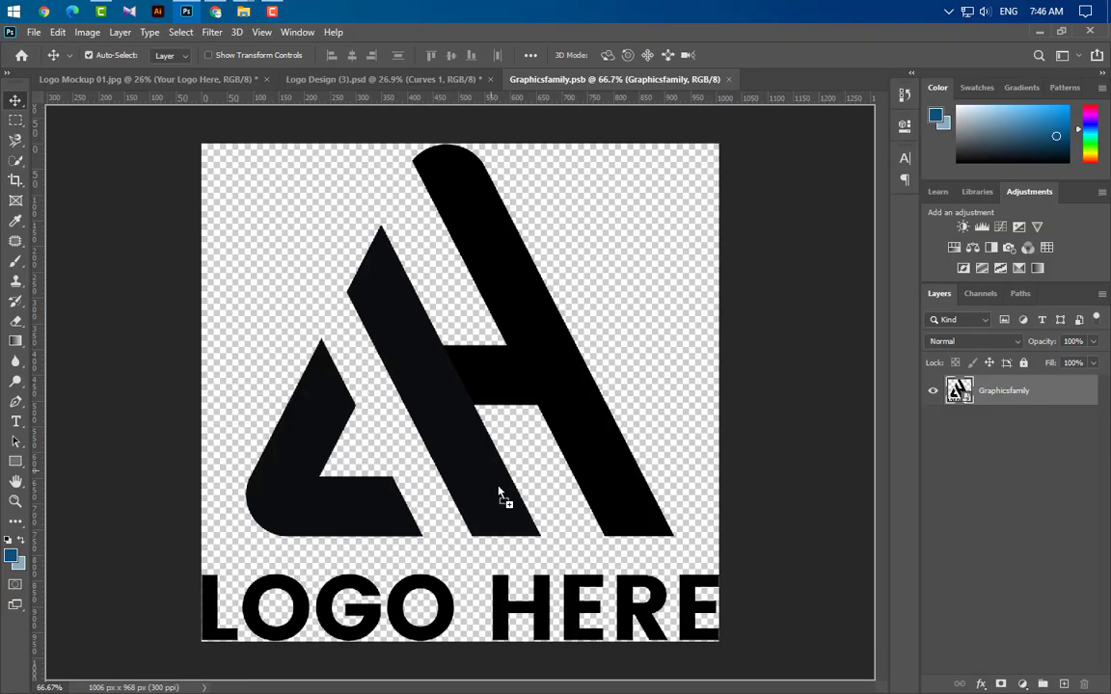
left_click_drag(498, 492, 499, 495)
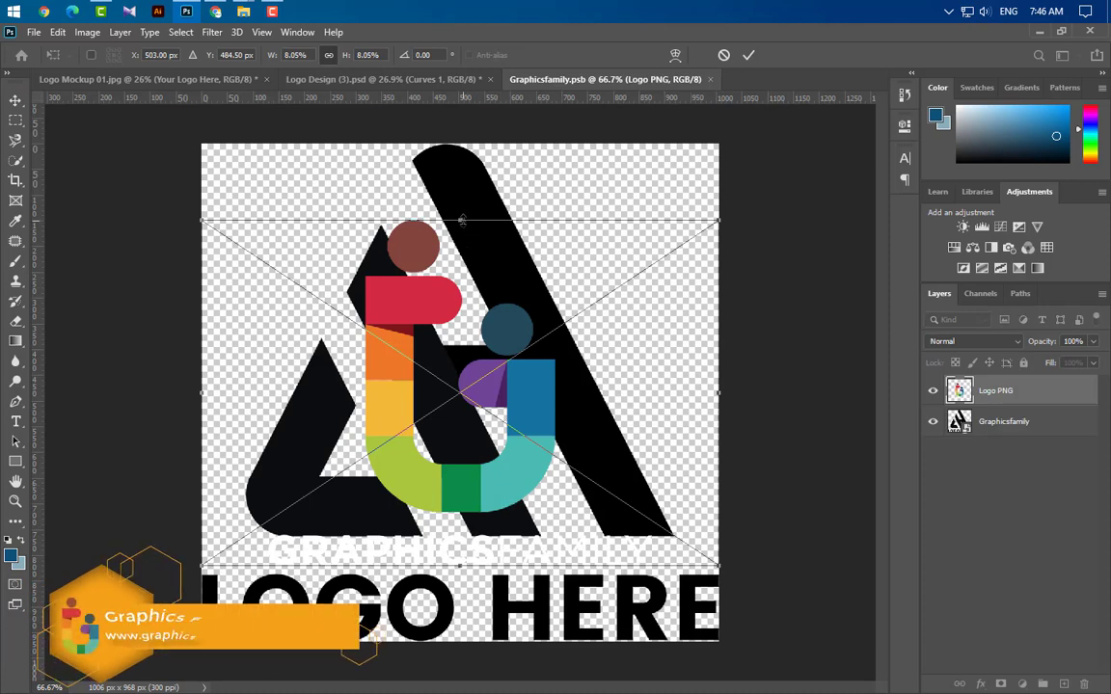
Step: Scale the placed Logo PNG proportionally to about 10.69%, center it on the canvas, and commit the placement
left_click_drag(461, 220, 455, 108)
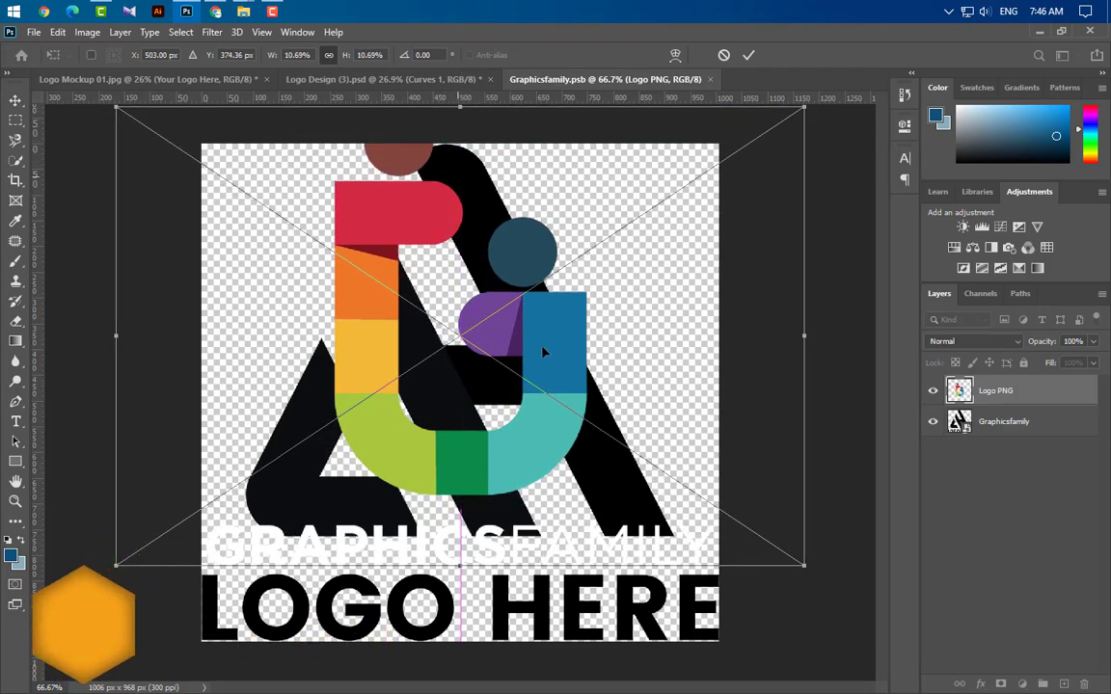
left_click_drag(554, 401, 567, 457)
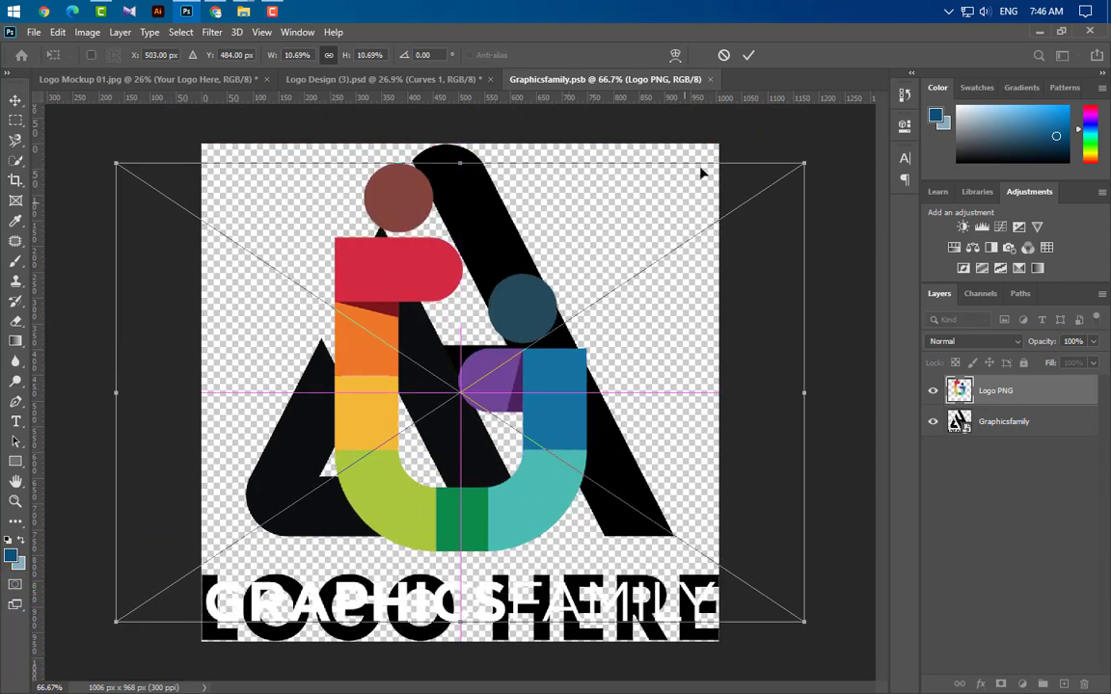
left_click(749, 56)
Step: Hide the original Graphicsfamily layer and close the smart object document, saving its changes
left_click(933, 422)
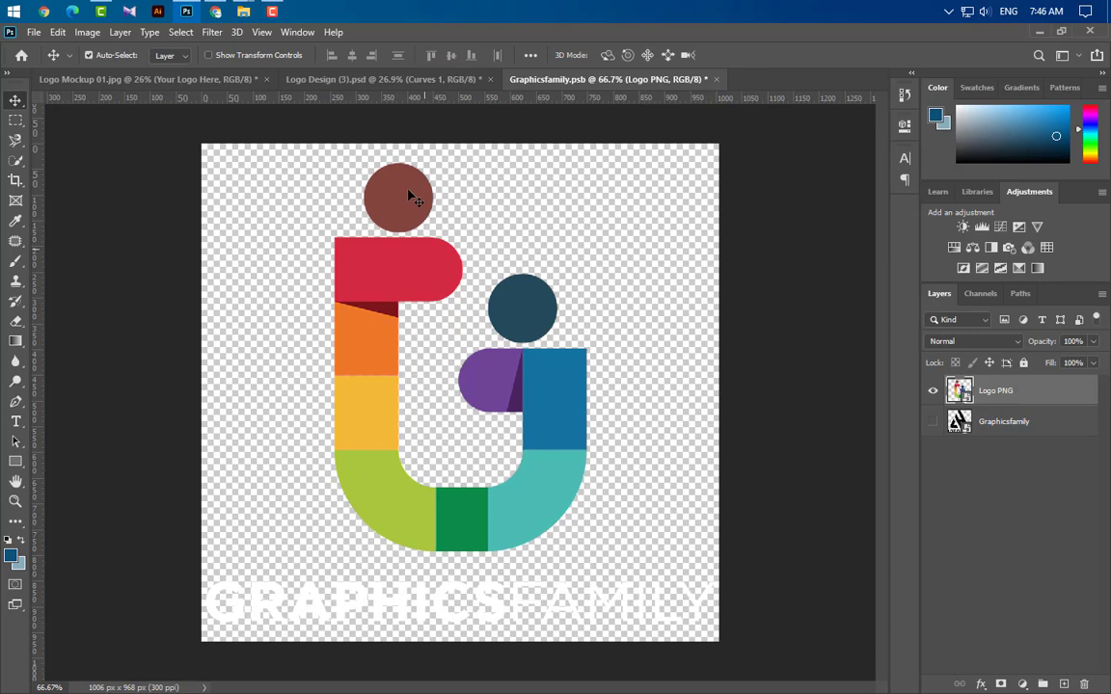
left_click(718, 80)
left_click(483, 281)
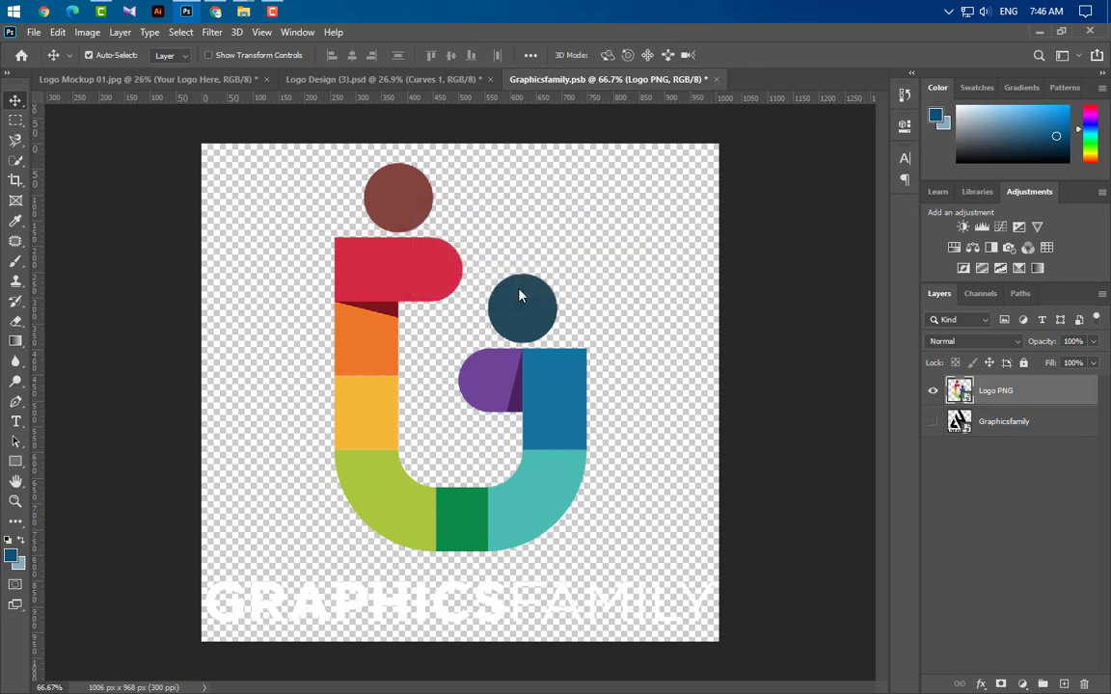